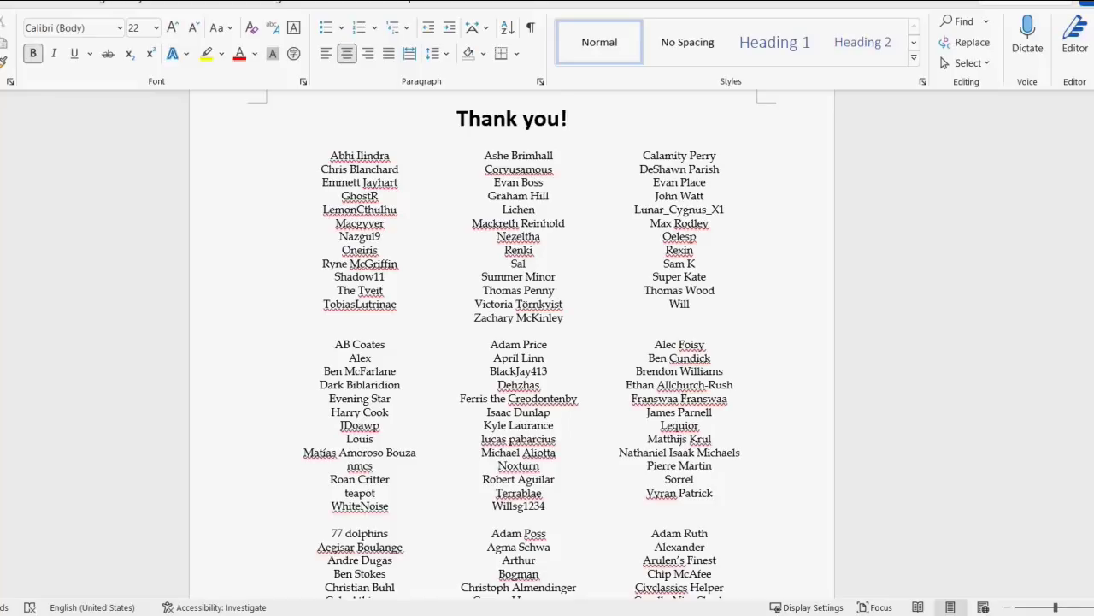
Step: Look through the thank-you list, switch to the Excel workbook and open the historical changes sheet
scroll(512, 342, "down", 5)
scroll(512, 342, "down", 2)
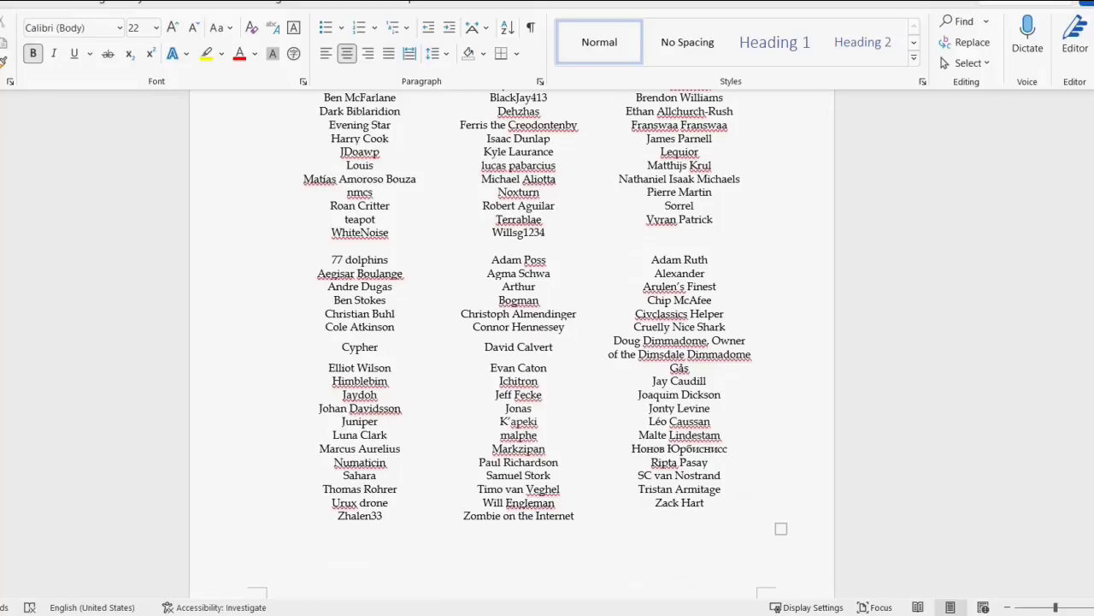
key("alt+Tab")
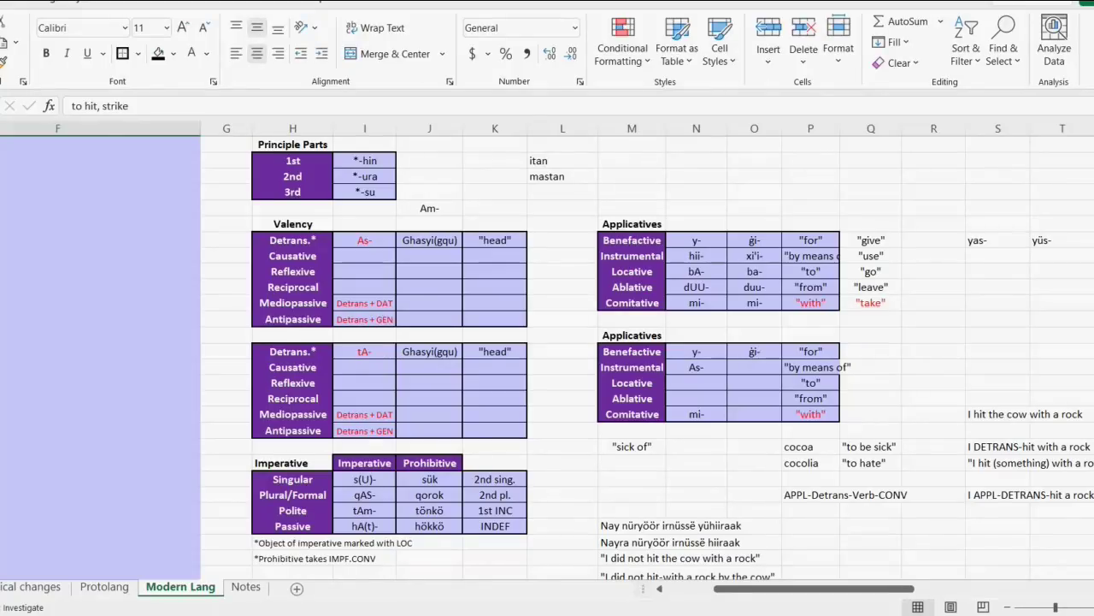
left_click(31, 587)
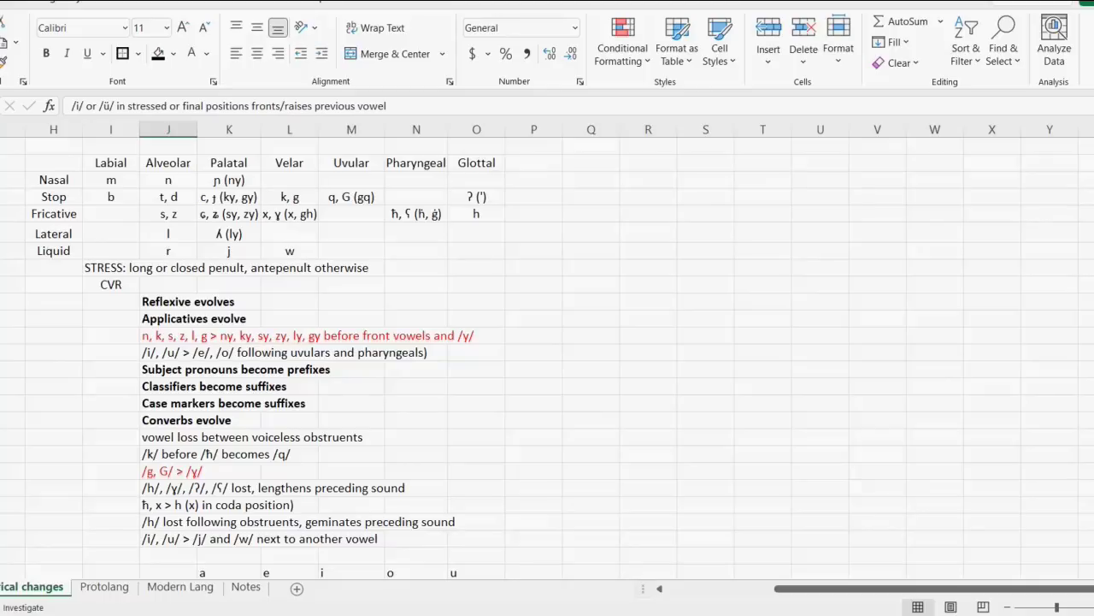
Step: Examine the red palatalization rule for n, k, s, z, l, g before front vowels and /y/
left_click(167, 335)
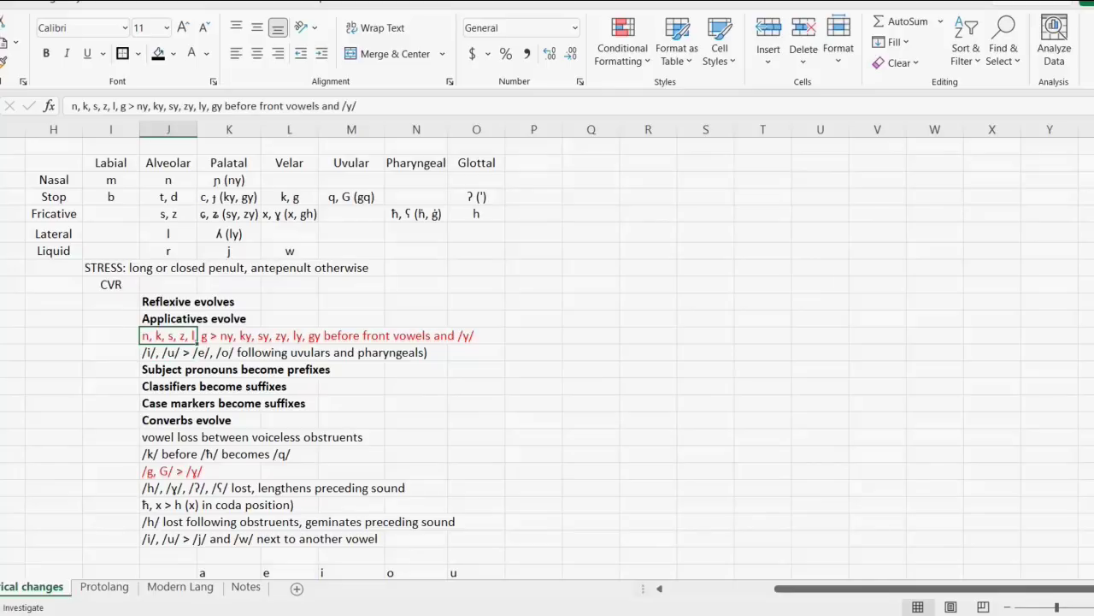
left_click(110, 335)
left_click_drag(118, 106, 71, 106)
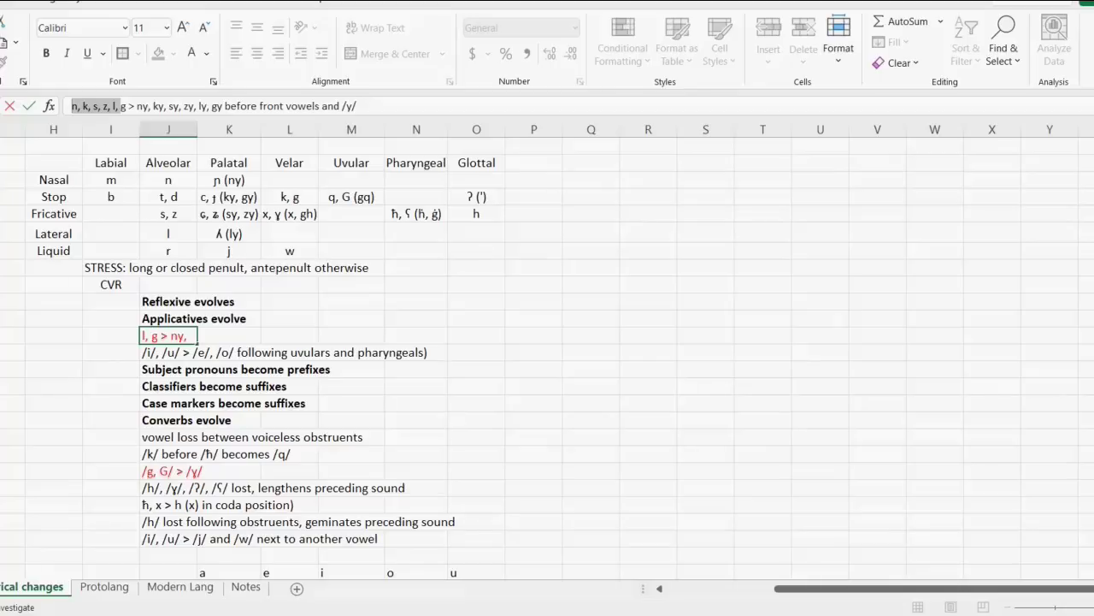
right_click(287, 318)
key("Escape")
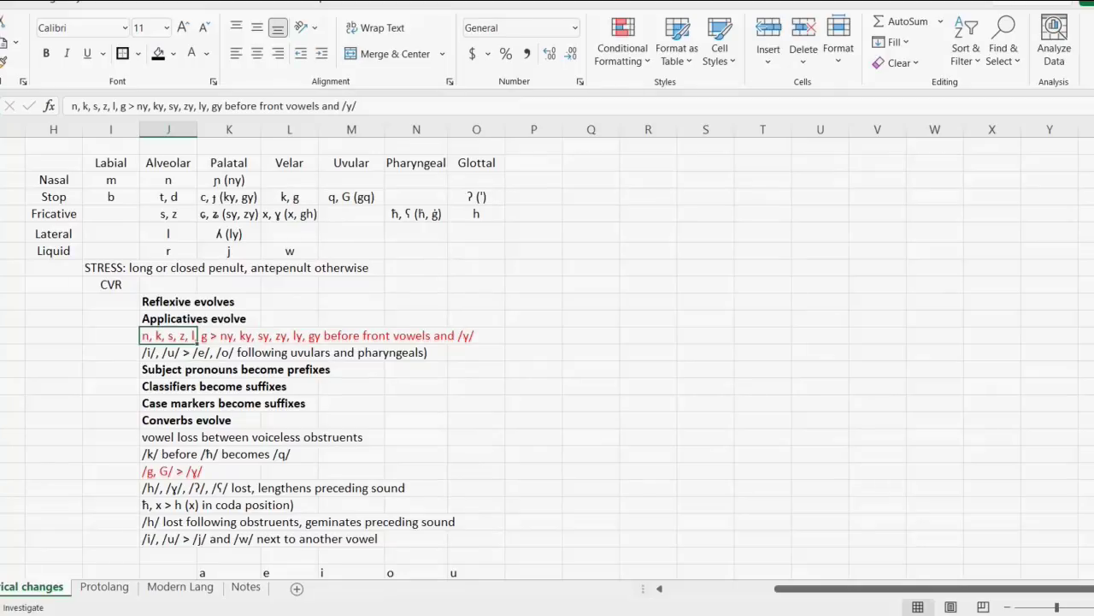
left_click(476, 335)
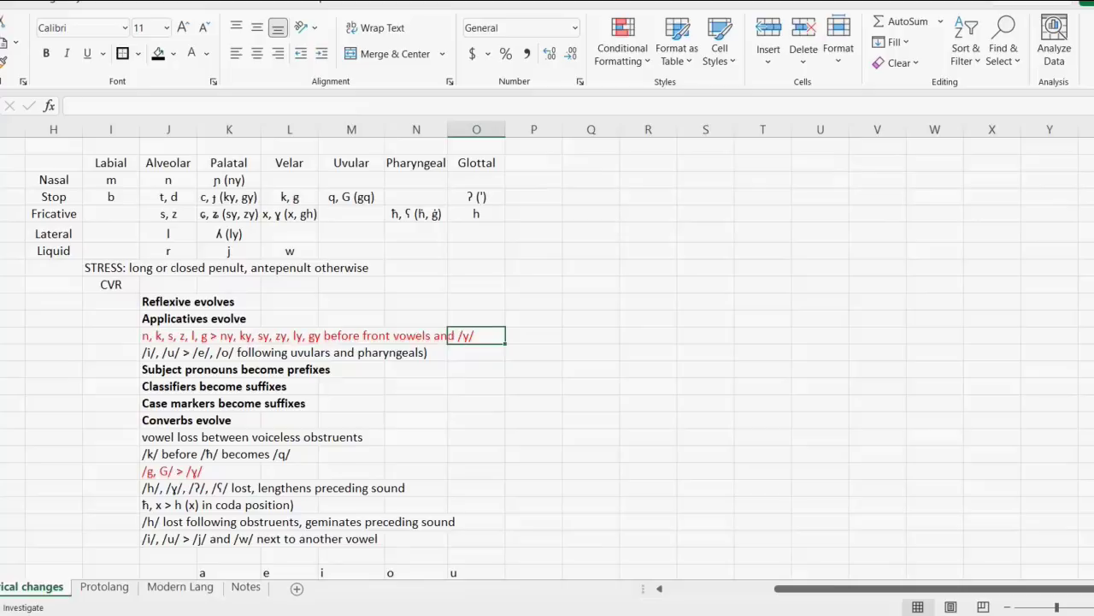
Step: Examine the red /g, G/ > /ɣ/ rule and compare it with the earlier palatalization rule
scroll(198, 421, "down", 1)
left_click(198, 421)
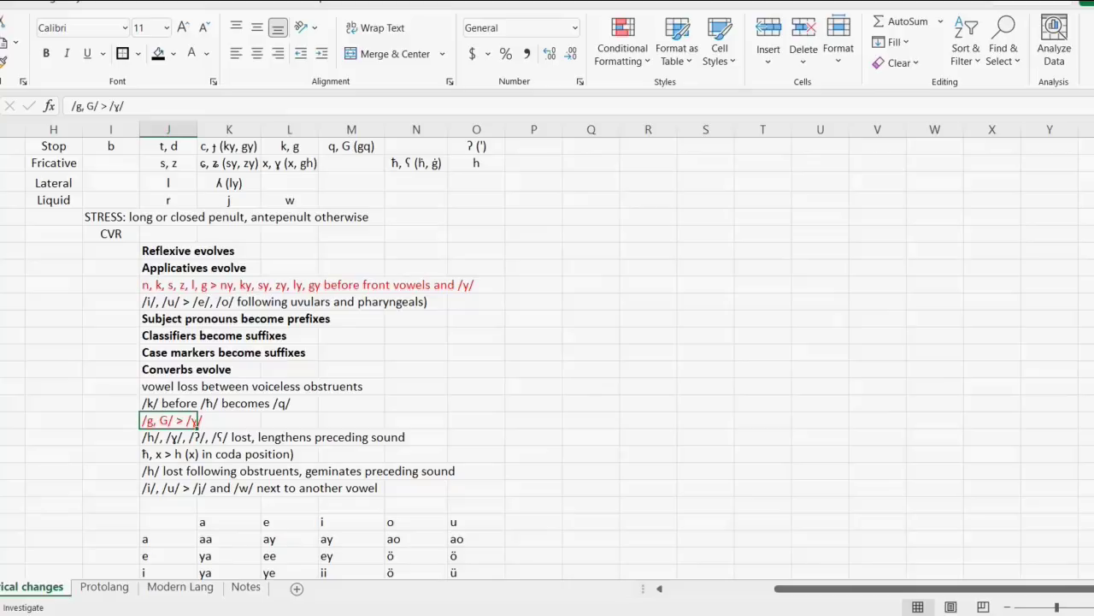
key("Up")
key("Up")
key("Up")
key("Up")
key("Up")
key("Up")
key("Up")
key("Up")
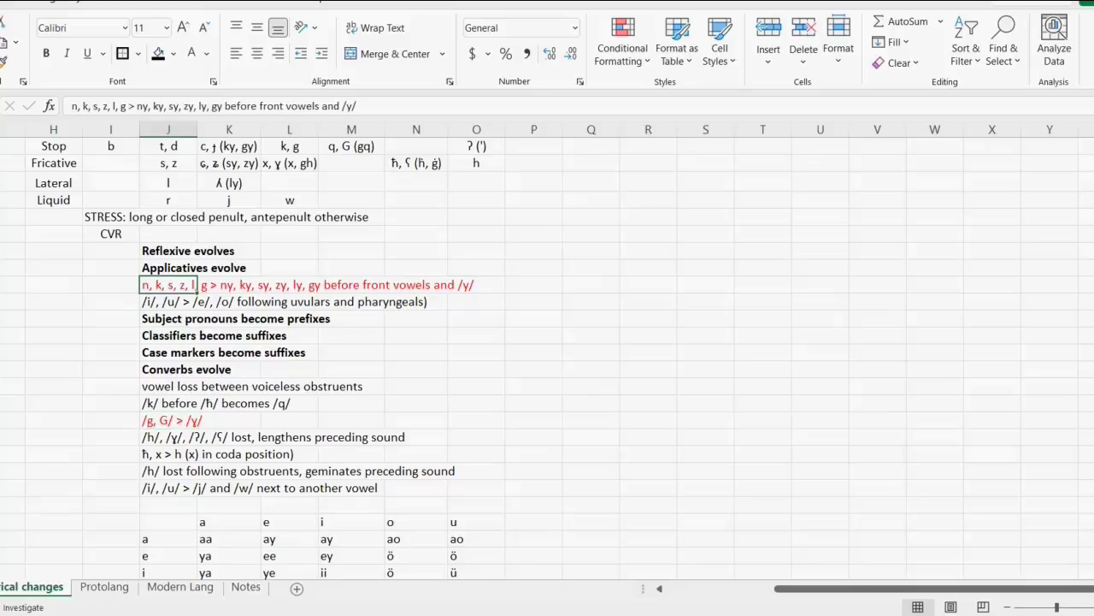
left_click(169, 420)
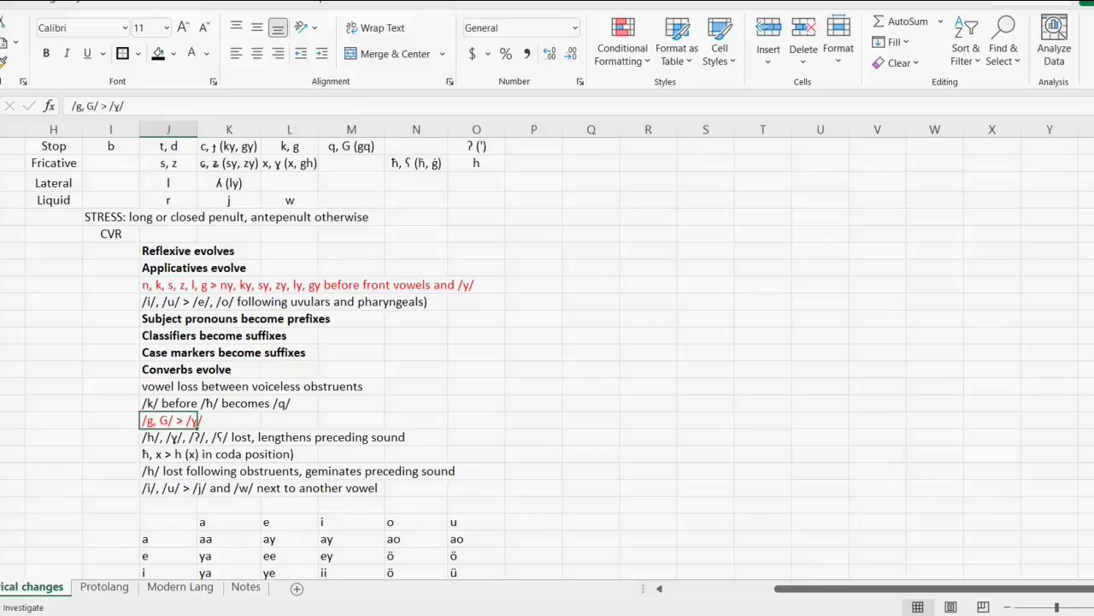
left_click_drag(200, 420, 188, 421)
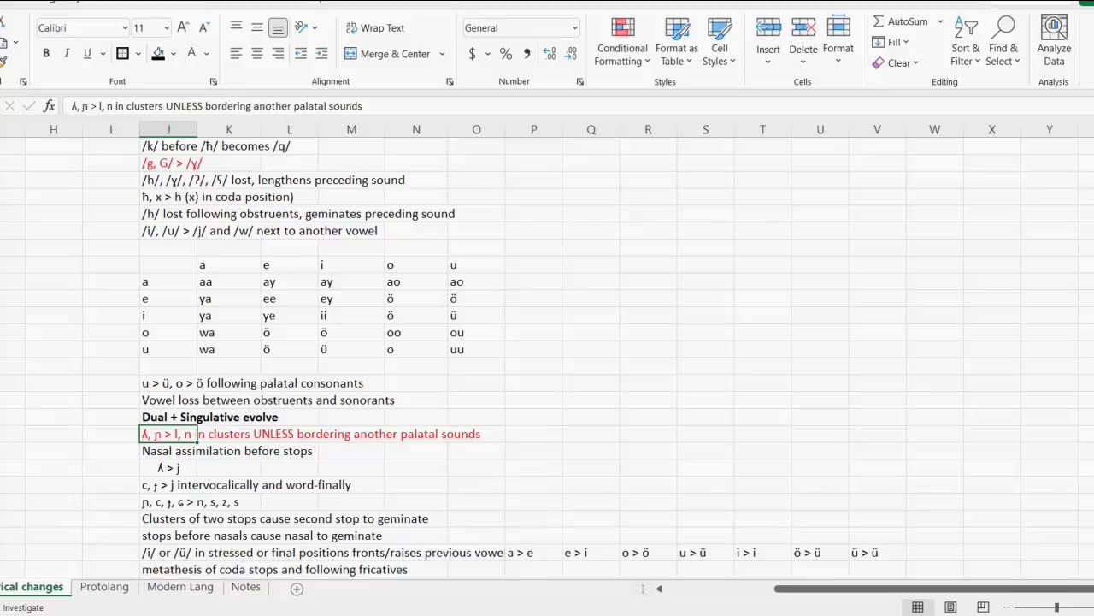
Step: Examine the red rules on palatals in clusters and on monophthongization before codas
left_click_drag(273, 433, 488, 433)
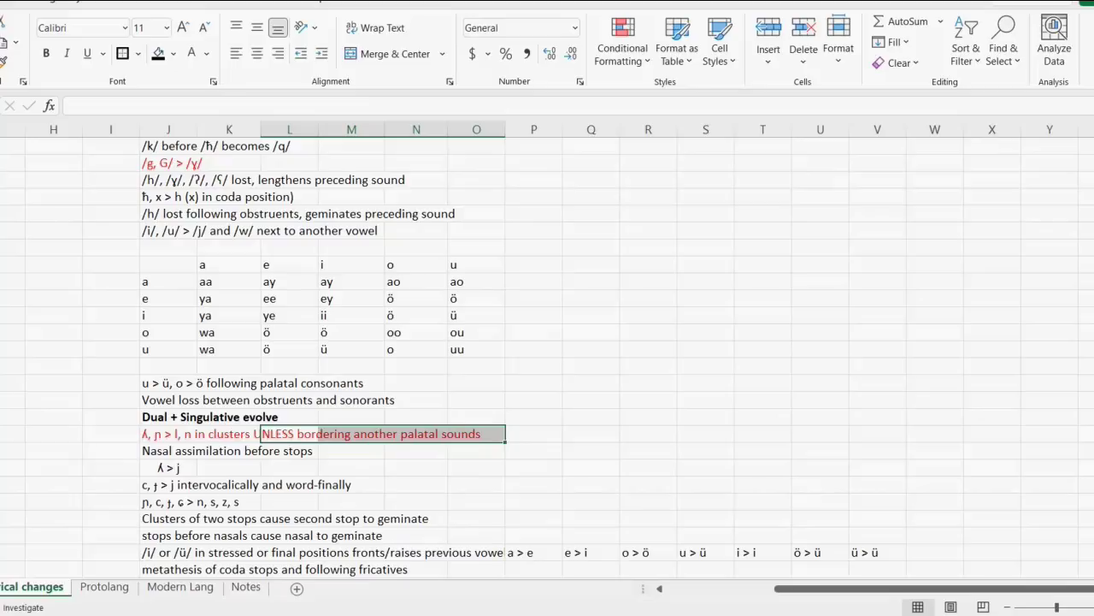
left_click(168, 501)
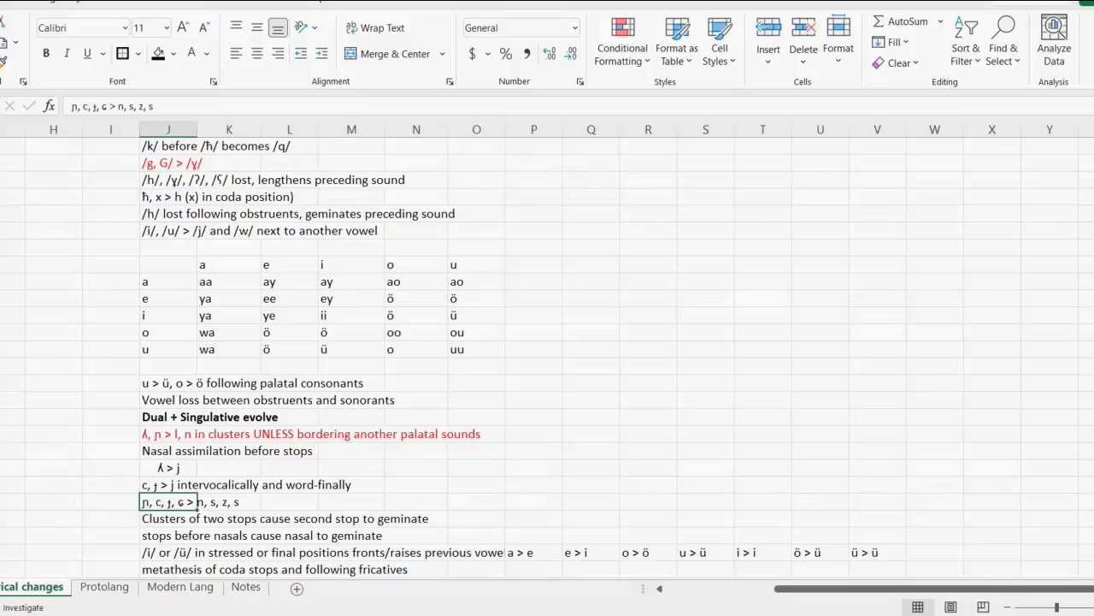
scroll(547, 359, "down", 4)
left_click(168, 399)
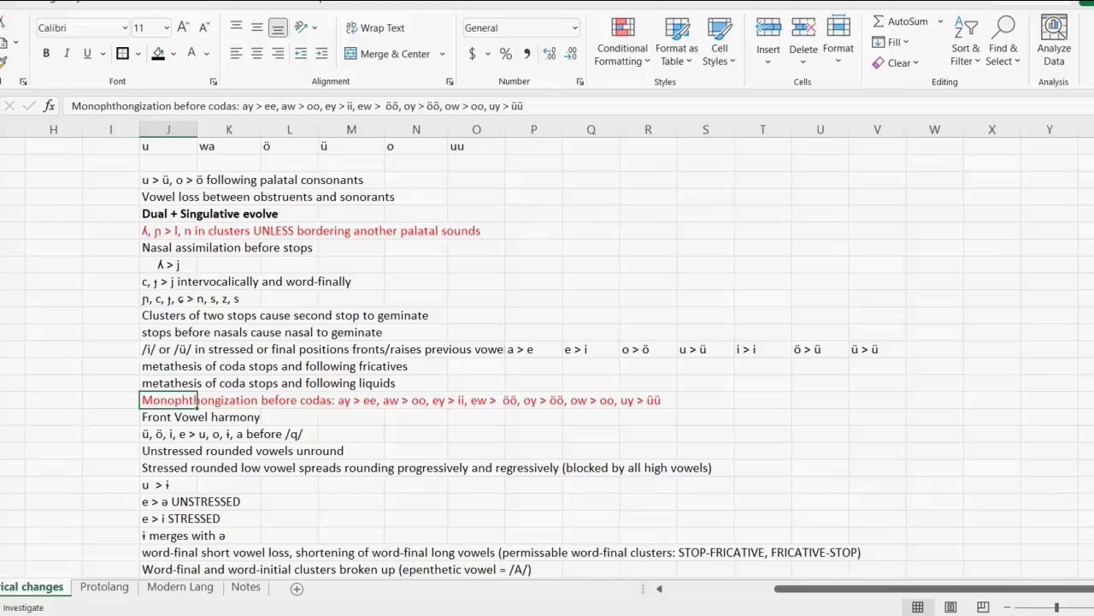
left_click_drag(342, 399, 667, 399)
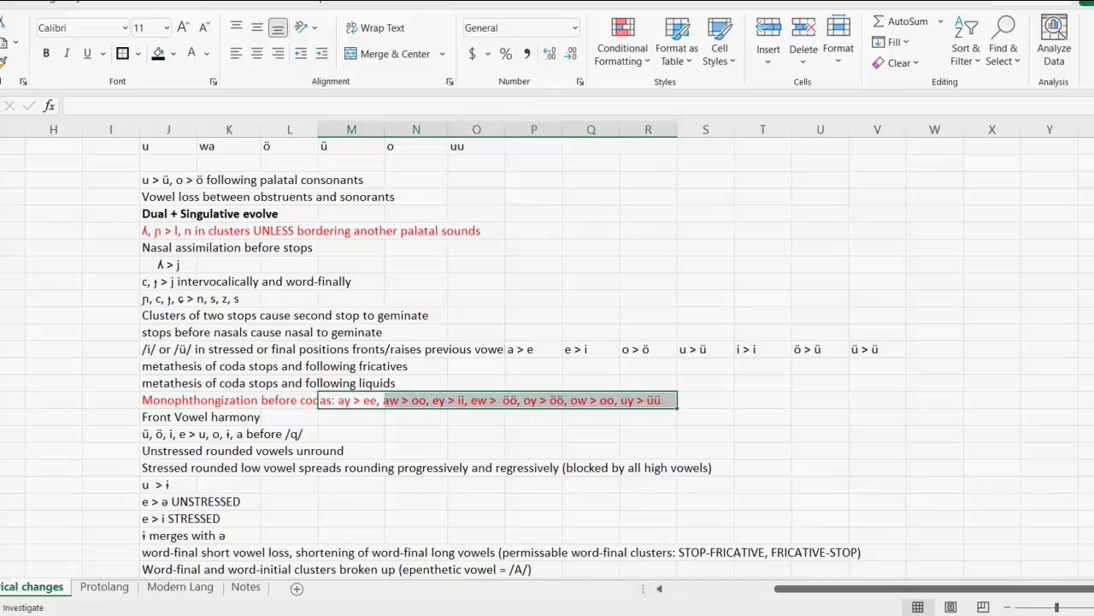
left_click(350, 399)
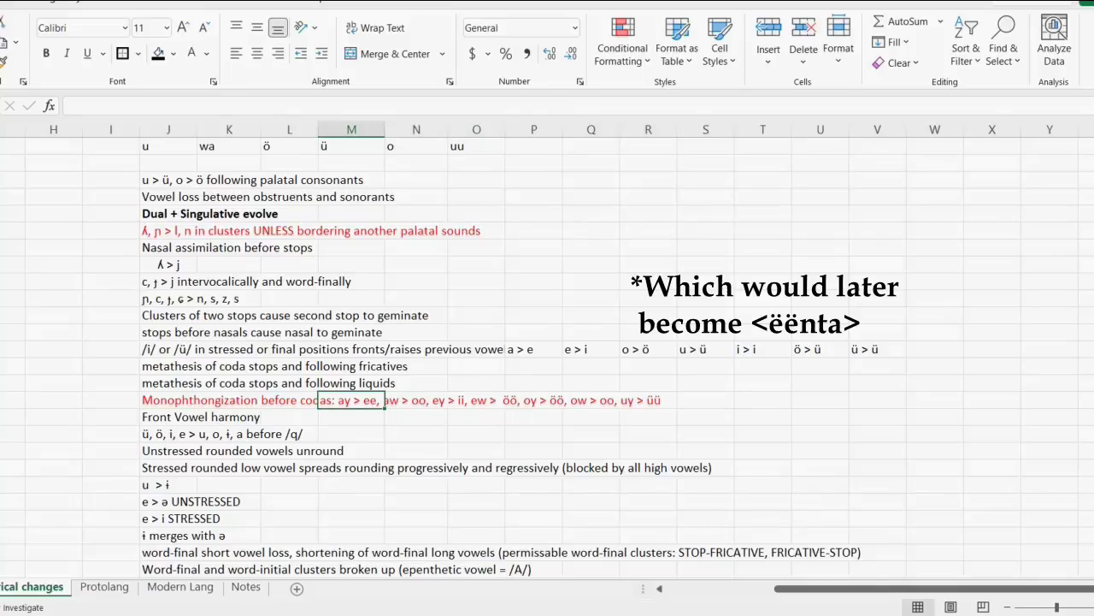
Step: Delete the "loss of word-final /h/" rule from the list of sound changes
scroll(548, 342, "down", 6)
left_click(169, 366)
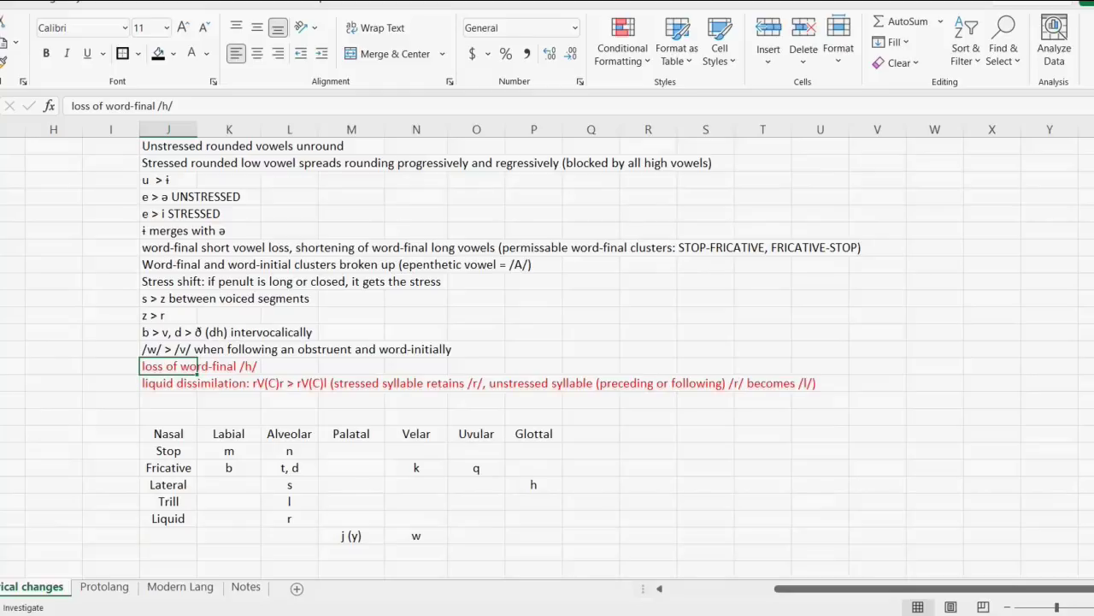
key("Delete")
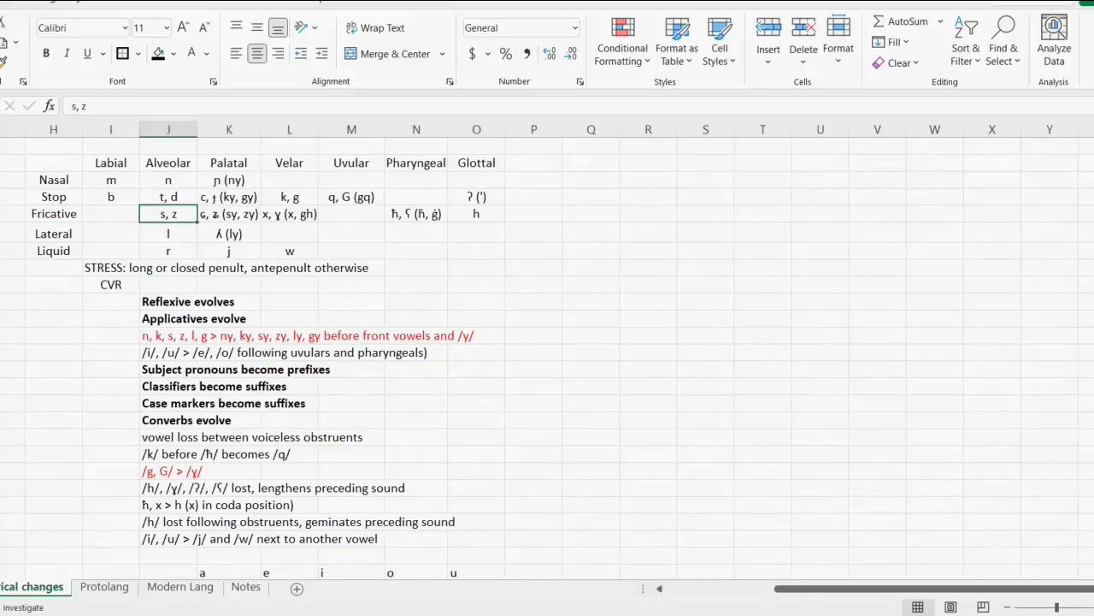
Step: Check the velar stops and alveolar liquid in the initial consonant table, and examine the liquid dissimilation rule
left_click(289, 197)
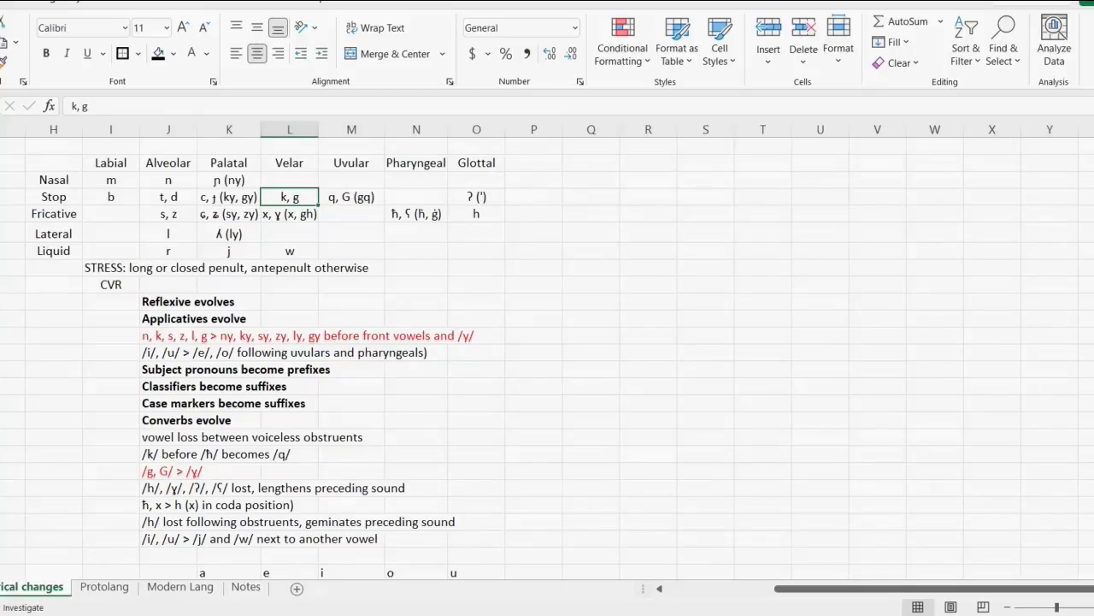
left_click(168, 250)
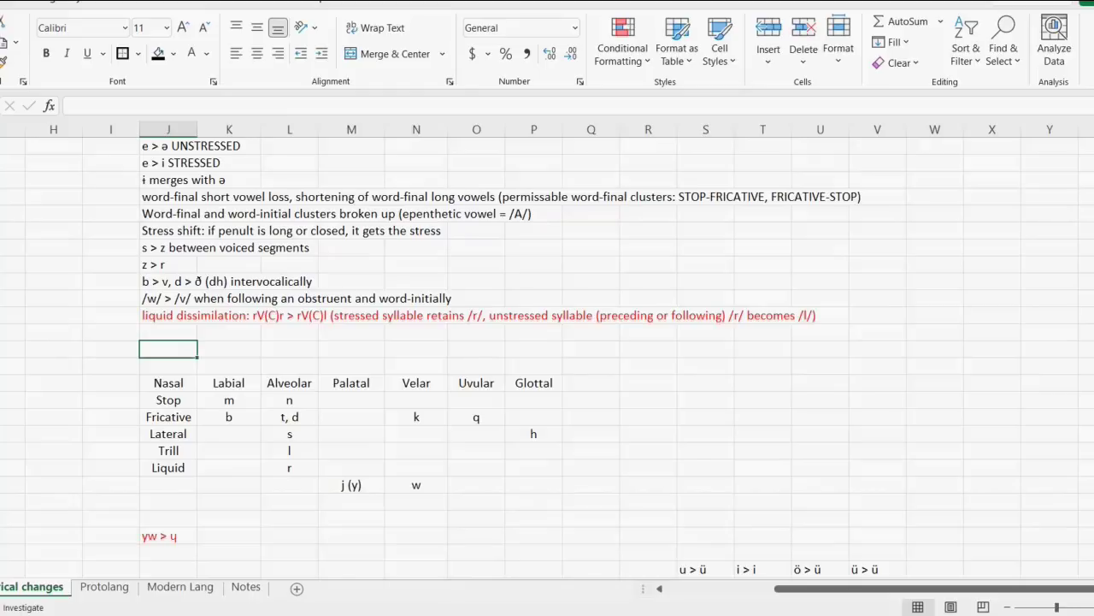
left_click(167, 315)
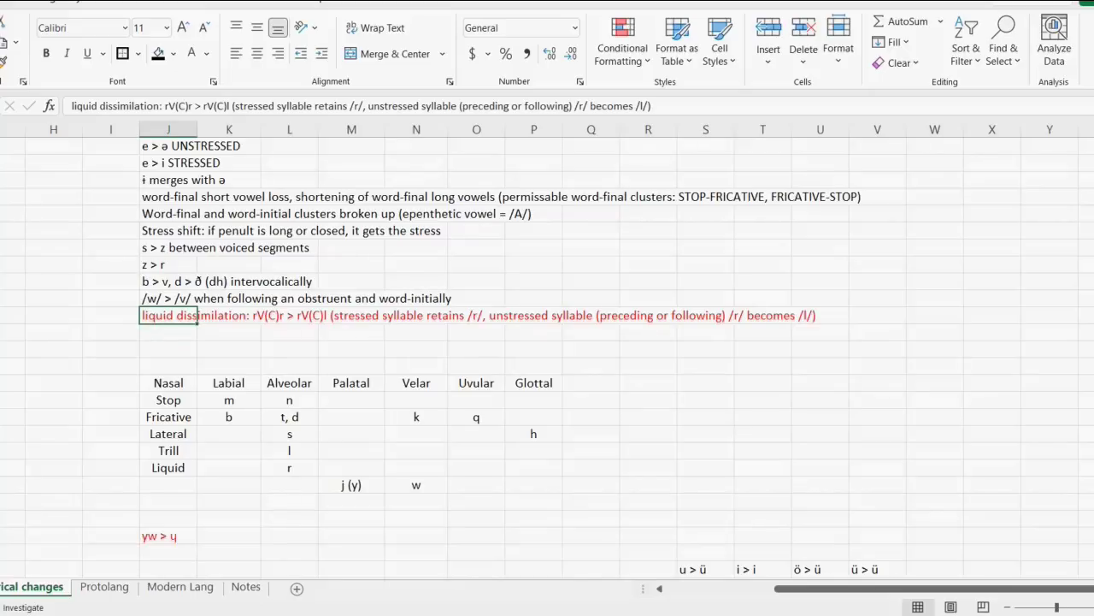
Step: Enter the example word "ranra" below the liquid dissimilation rule and change its second r to l
left_click(228, 349)
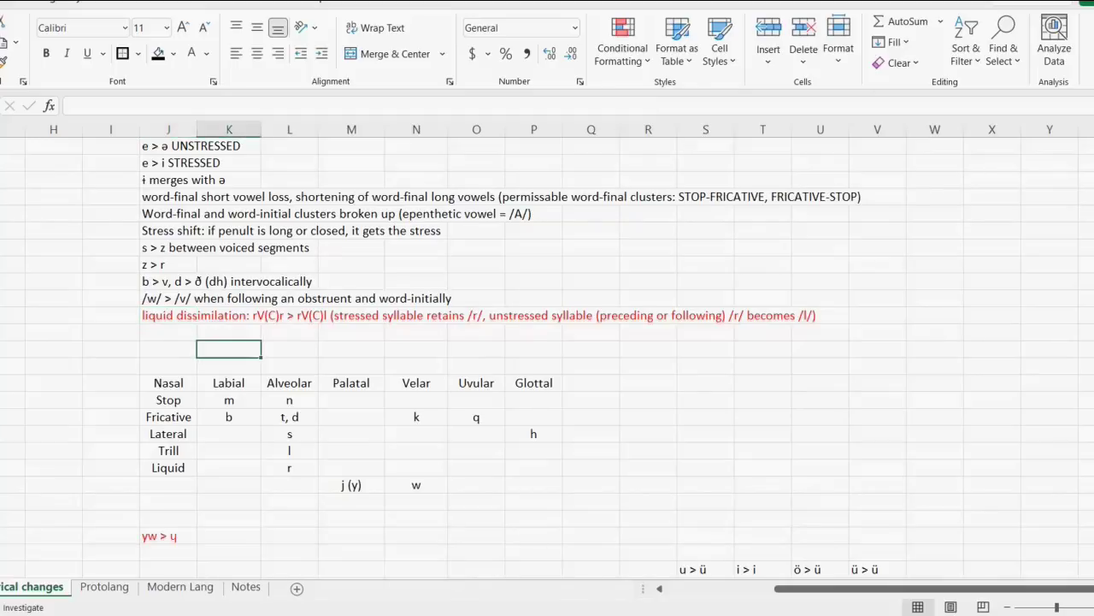
type("ranra")
left_click(97, 106)
left_click_drag(92, 106, 87, 106)
type("l")
key("Return")
Step: Open the Modern Lang sheet and examine the dictionary entries for "to love" and "to hit, strike"
left_click(179, 587)
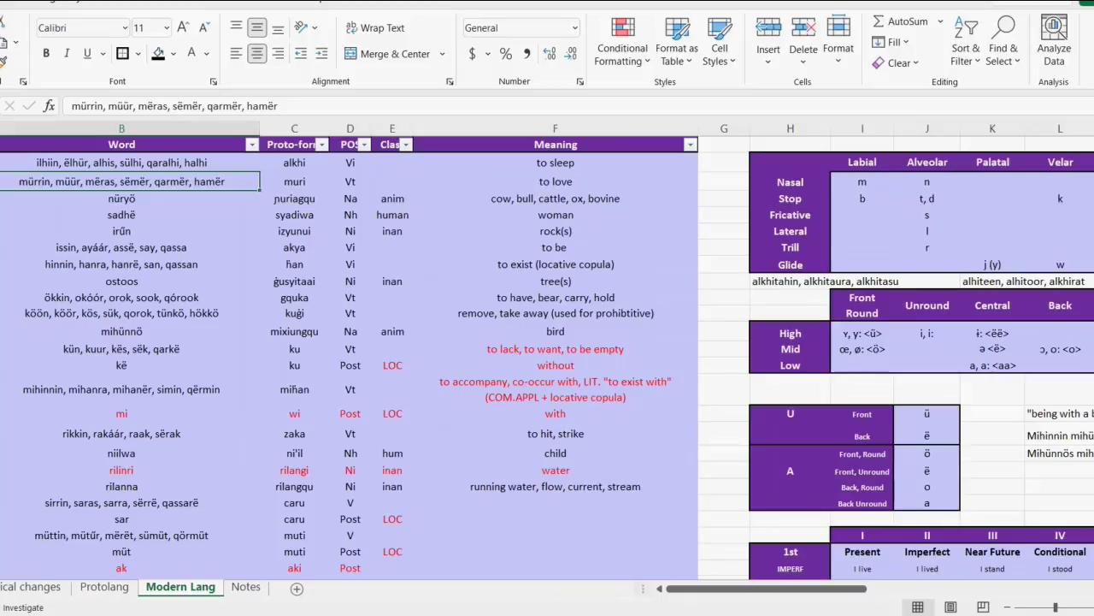
left_click_drag(121, 182, 554, 182)
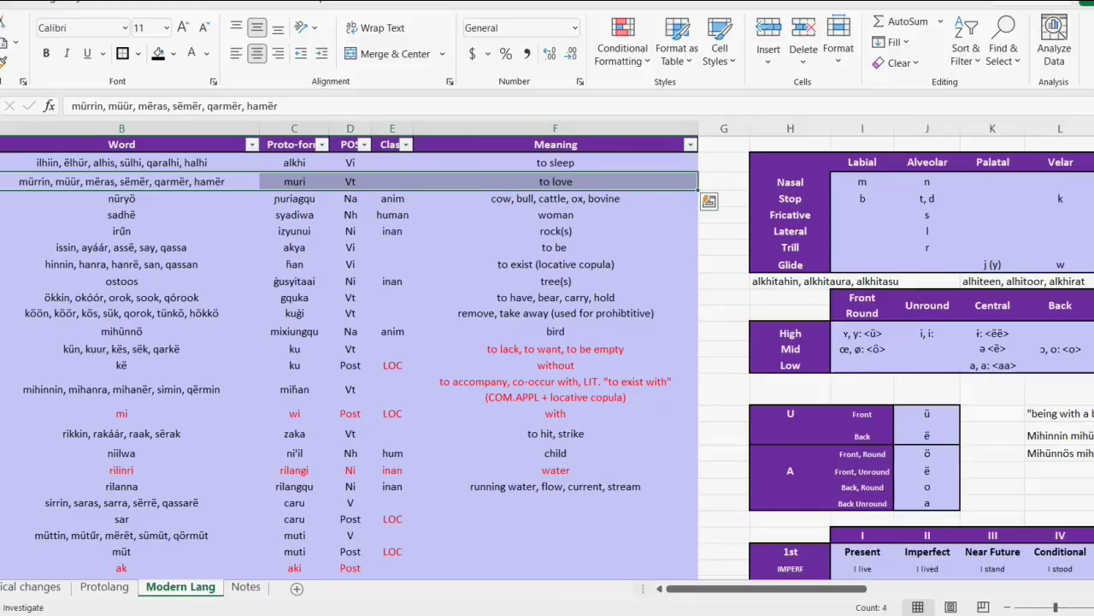
left_click_drag(122, 433, 555, 433)
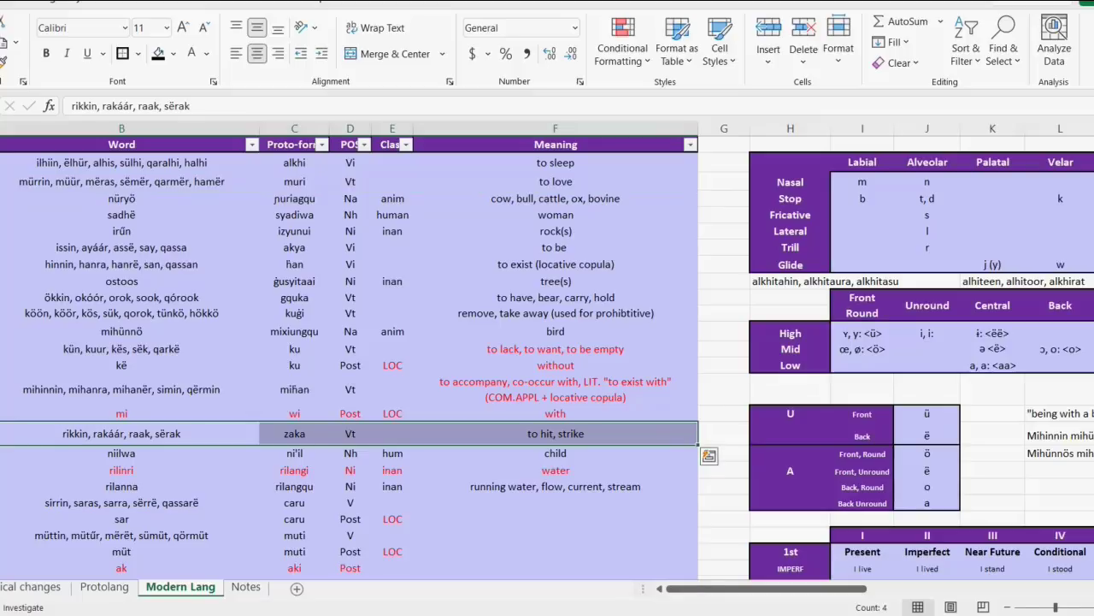
left_click(121, 434)
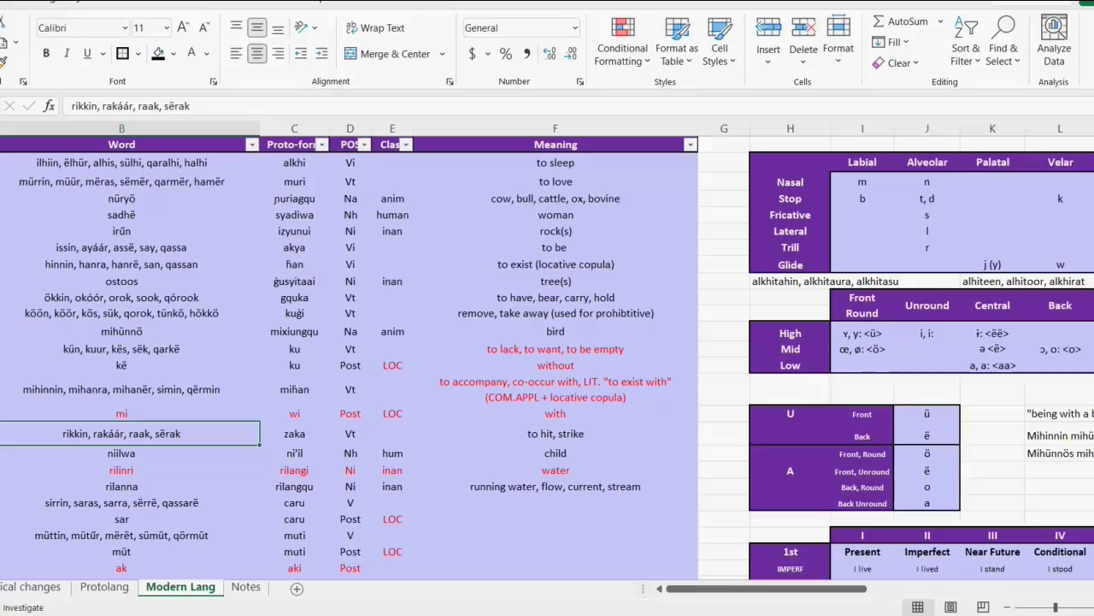
left_click(294, 434)
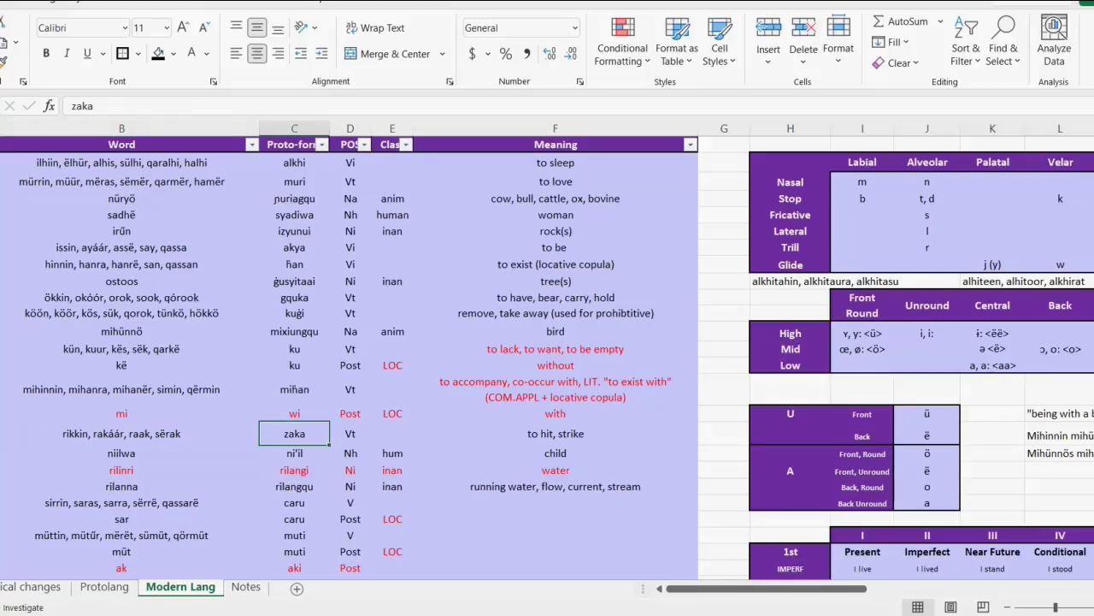
left_click(121, 434)
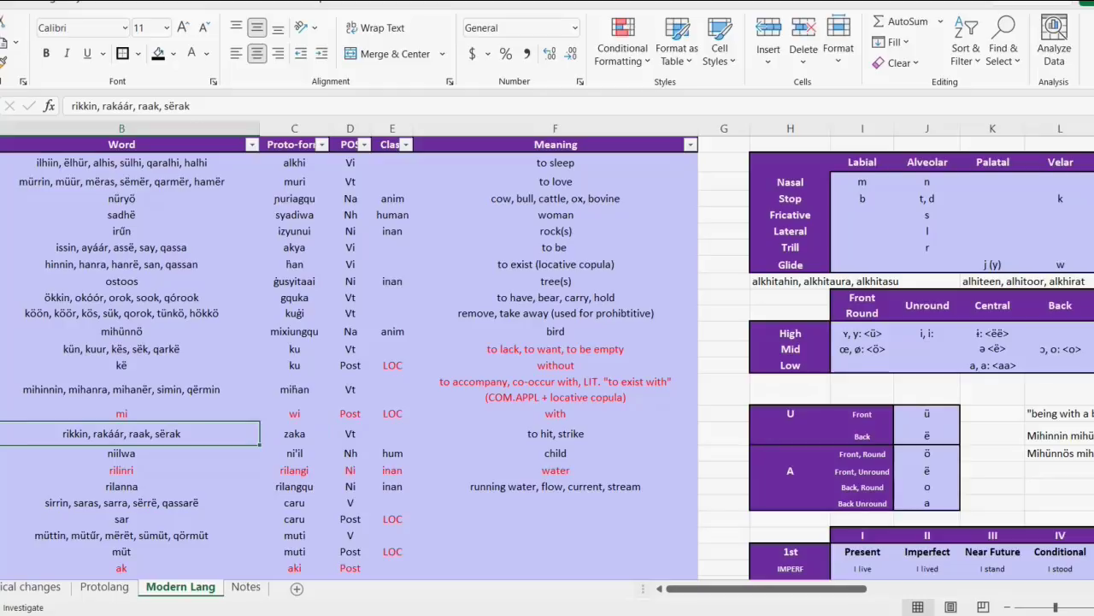
left_click(294, 433)
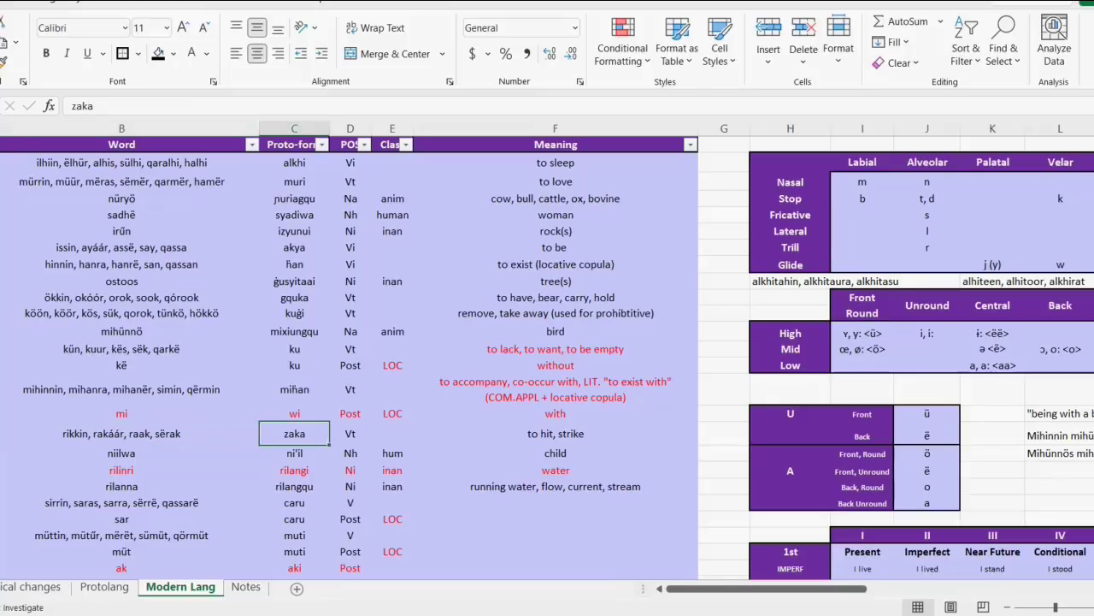
left_click(554, 434)
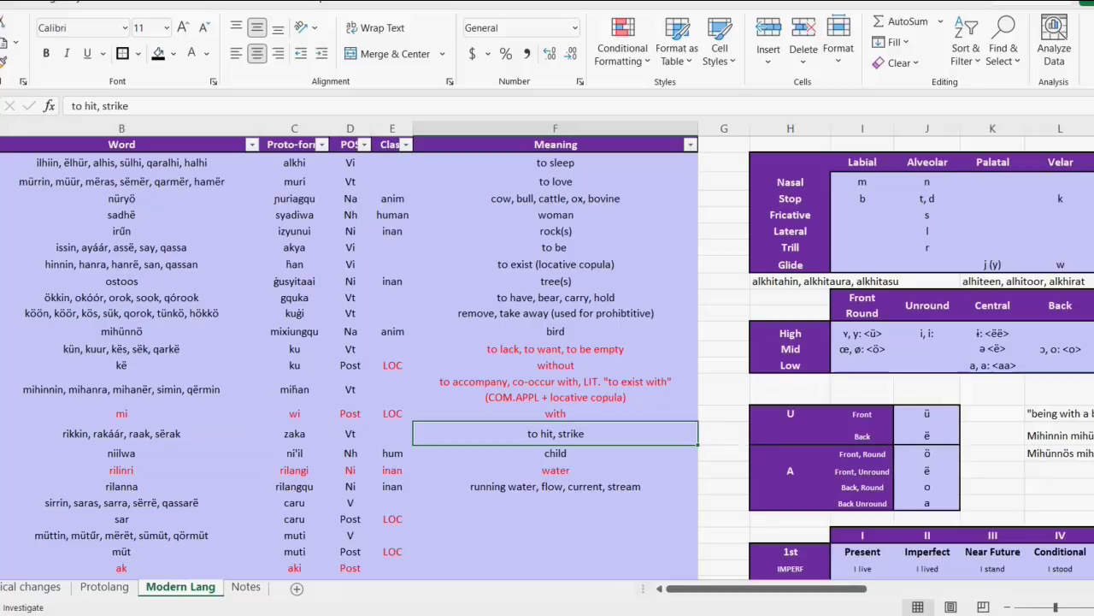
left_click(121, 433)
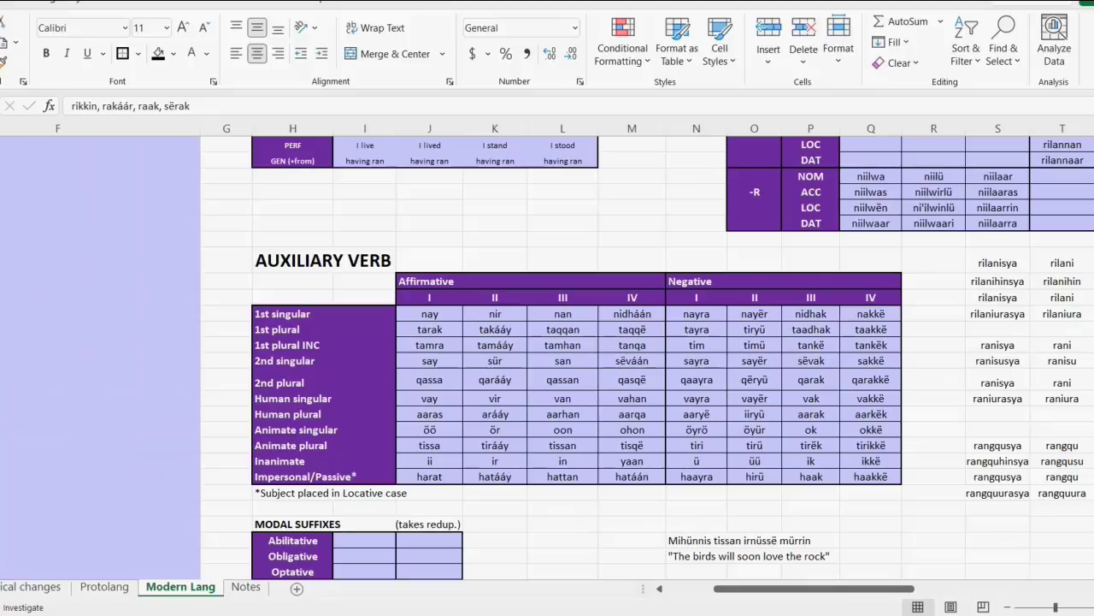
Step: Examine the 1st plural INC row of the auxiliary verb table across all affirmative and negative forms
left_click(430, 344)
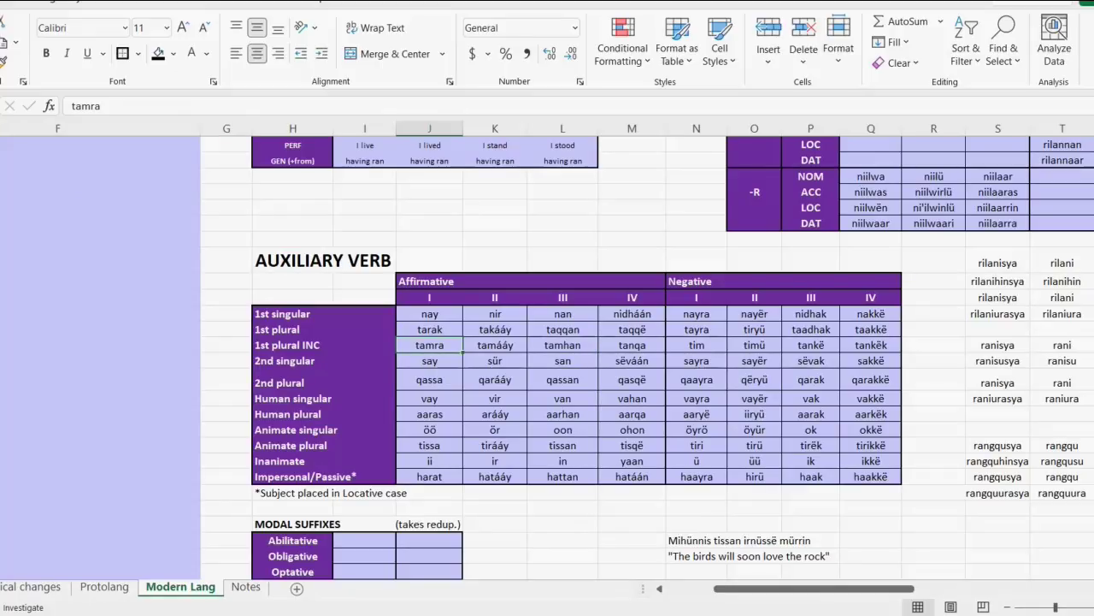
key("shift+Right")
key("shift+Right")
key("shift+Right")
key("shift+Right")
key("shift+Right")
key("shift+Right")
key("shift+Right")
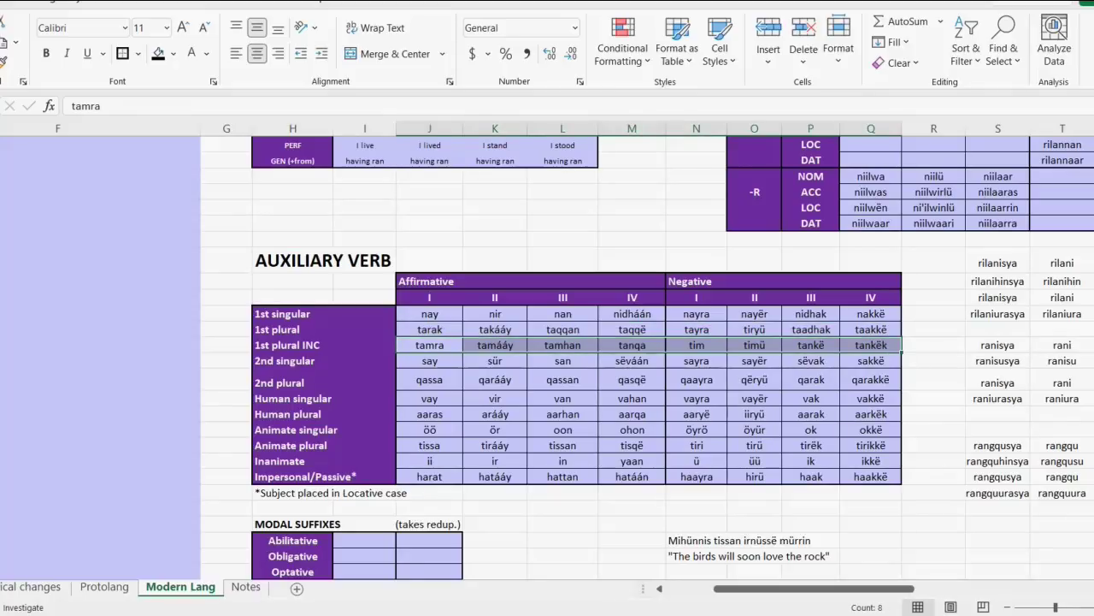
Step: Review the Lexical Verb section and the Inanimate row of the auxiliary verb table
scroll(647, 357, "down", 4)
scroll(647, 357, "down", 12)
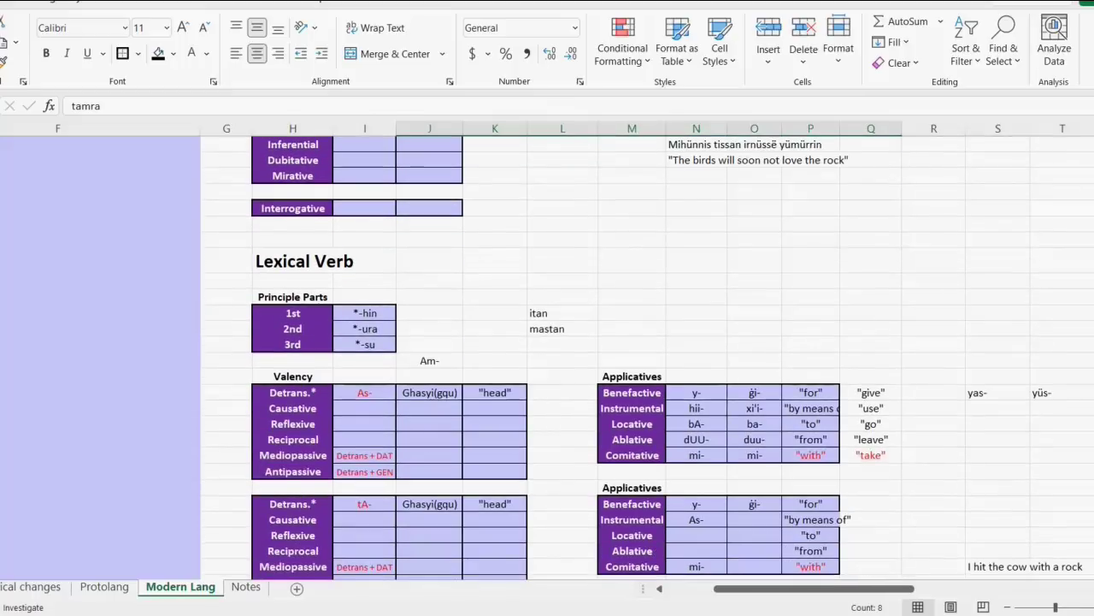
left_click(429, 415)
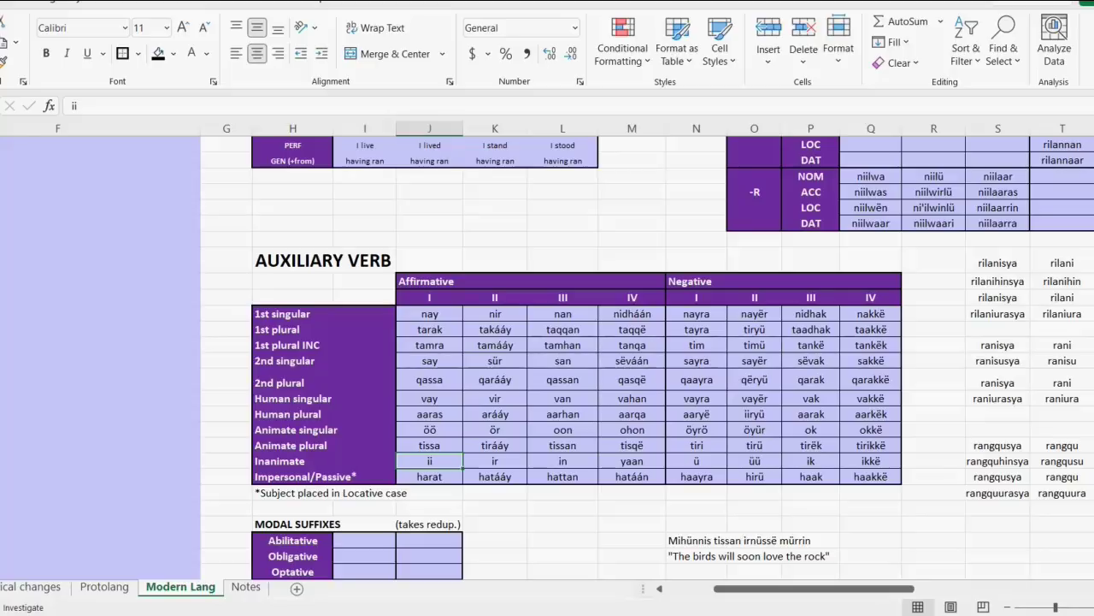
left_click_drag(429, 461, 870, 445)
Step: Examine the Inanimate columns and the "rilanna" forms of the -N class in the noun declension table
scroll(547, 359, "right", 3)
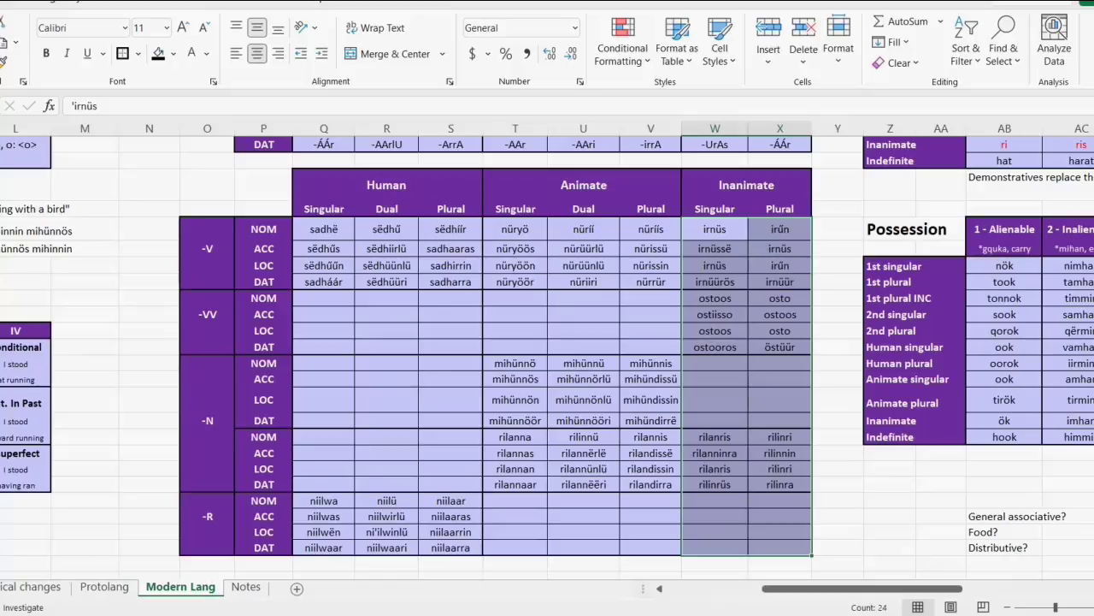
key("ctrl+z")
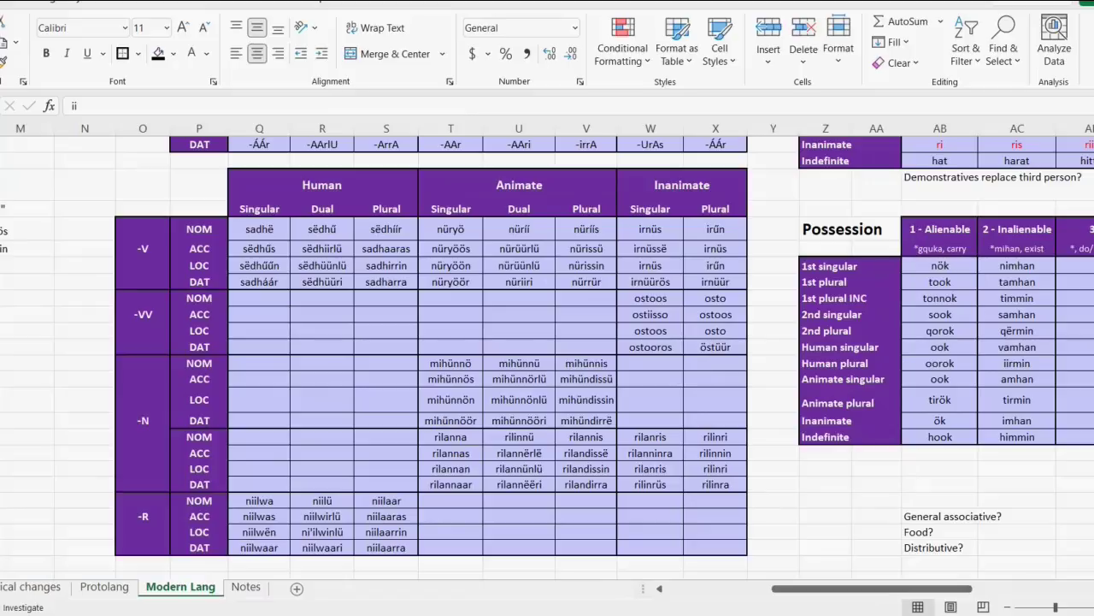
left_click_drag(450, 436, 716, 484)
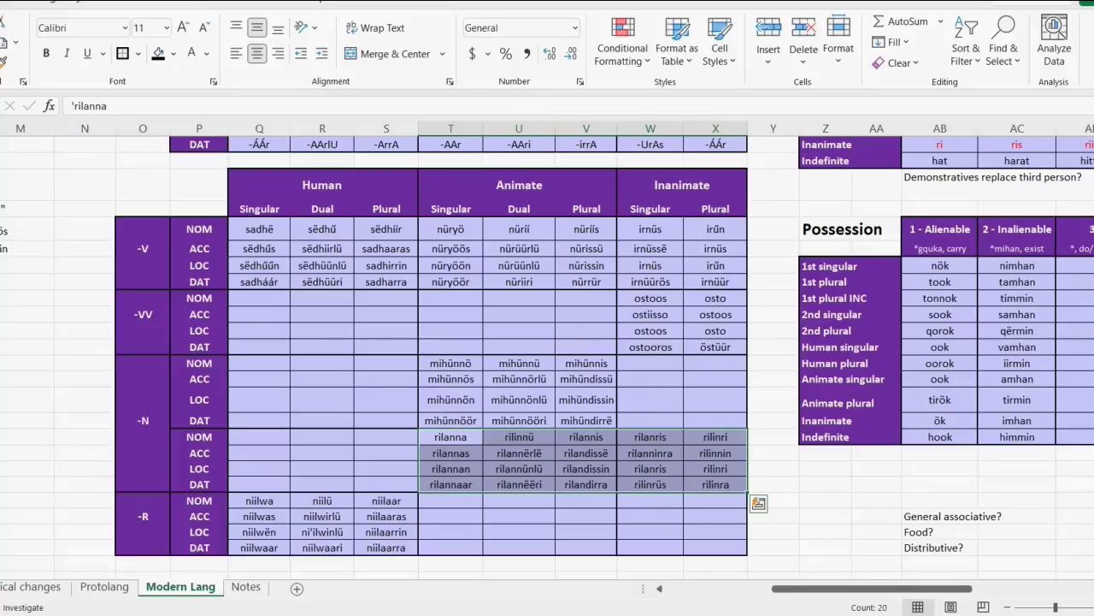
left_click(650, 453)
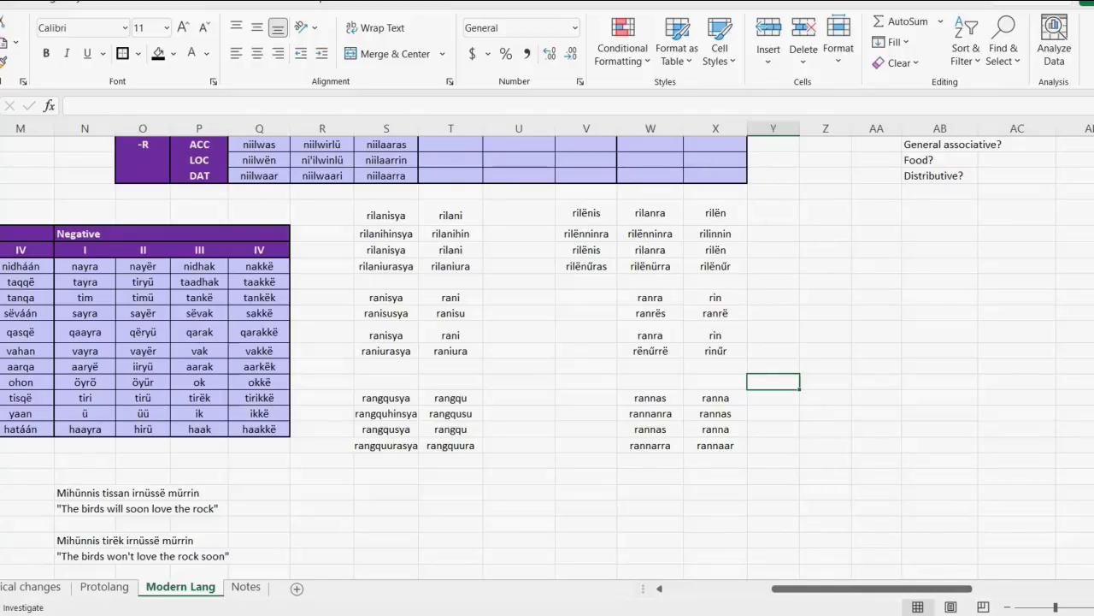
Step: Change the second r to l in the first two forms of the "ranra" set, making them "ranla" and "ranlës"
left_click_drag(716, 297, 649, 444)
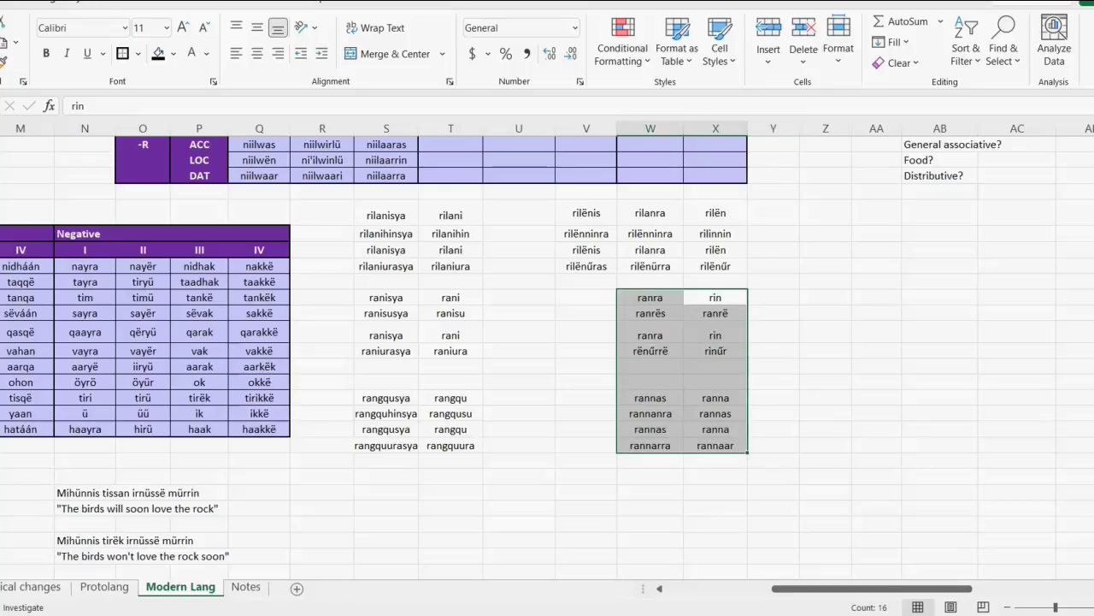
key("ctrl+v")
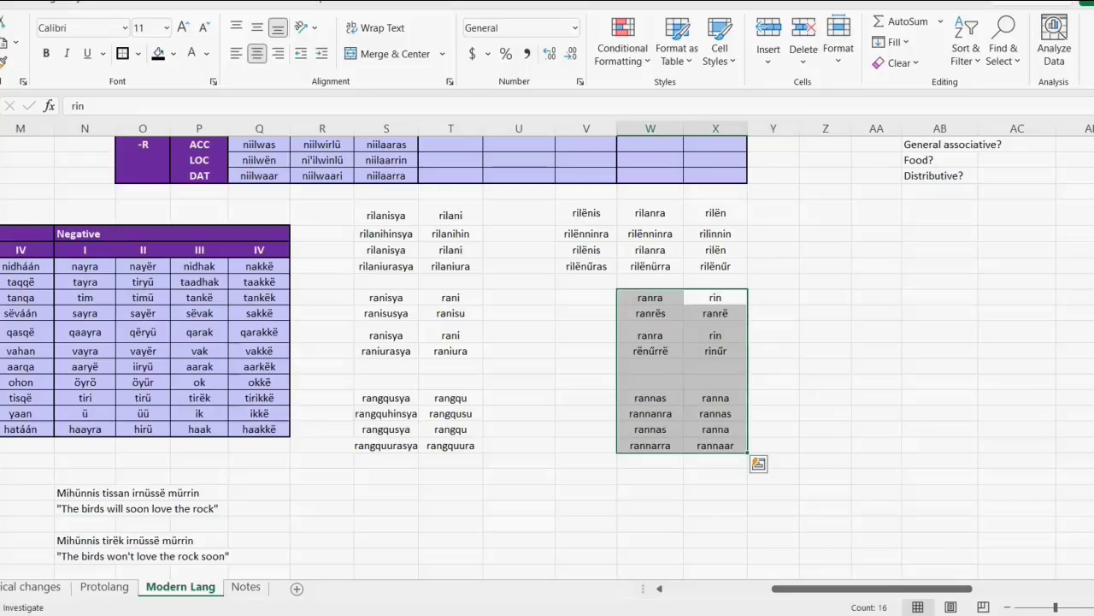
left_click(650, 297)
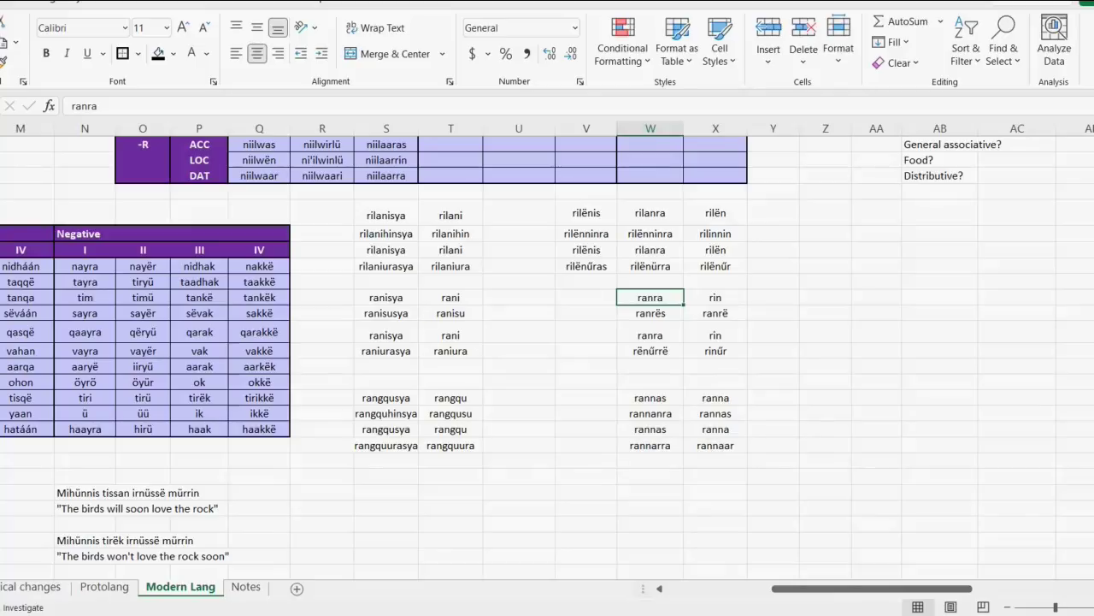
left_click(89, 106)
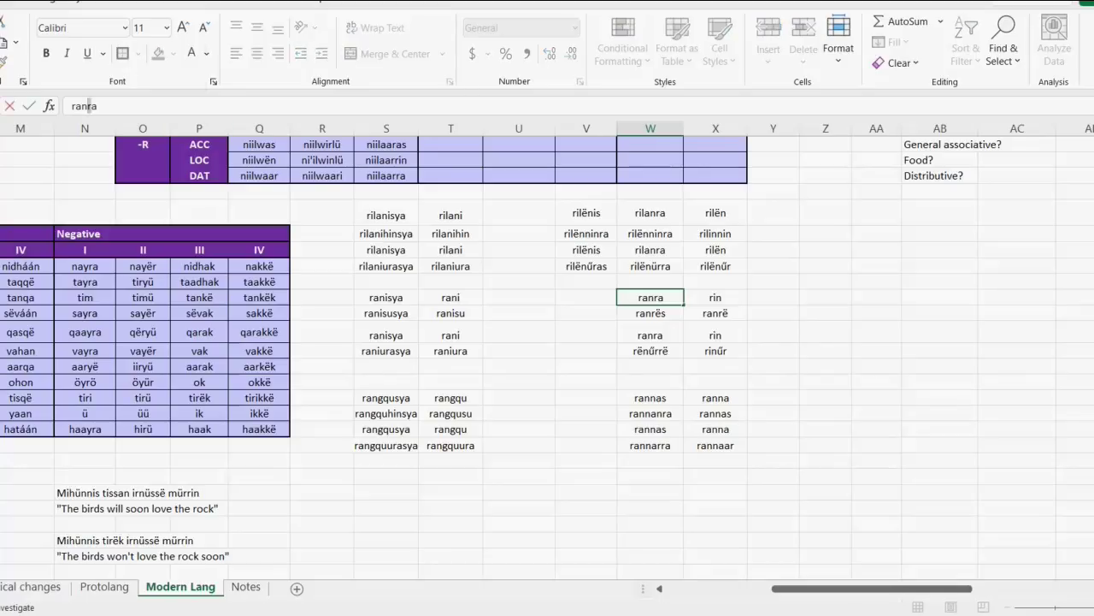
key("Delete")
type("l")
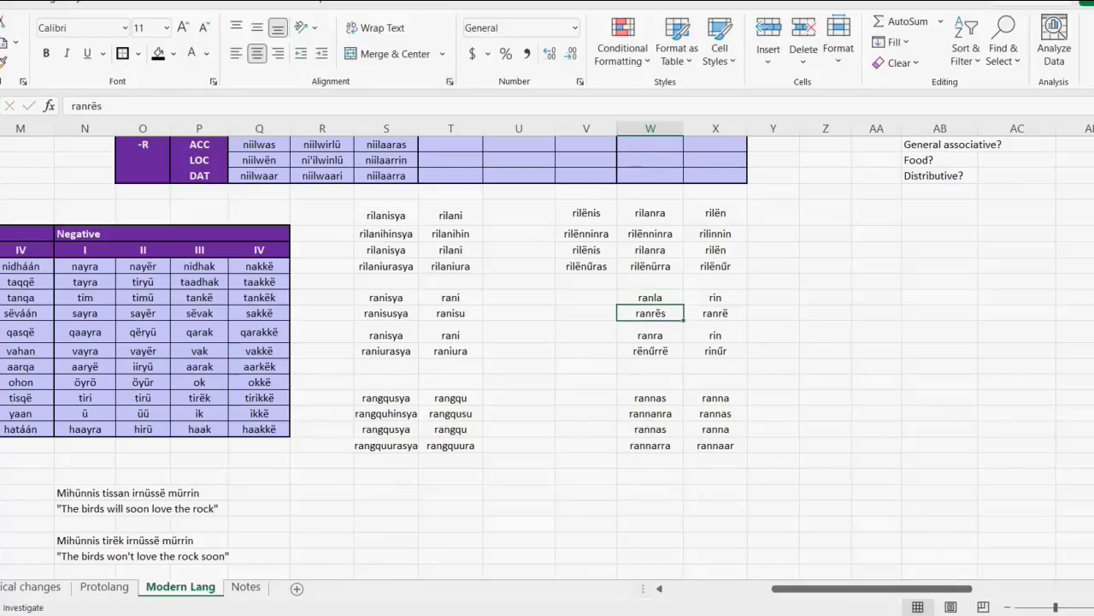
left_click(86, 105)
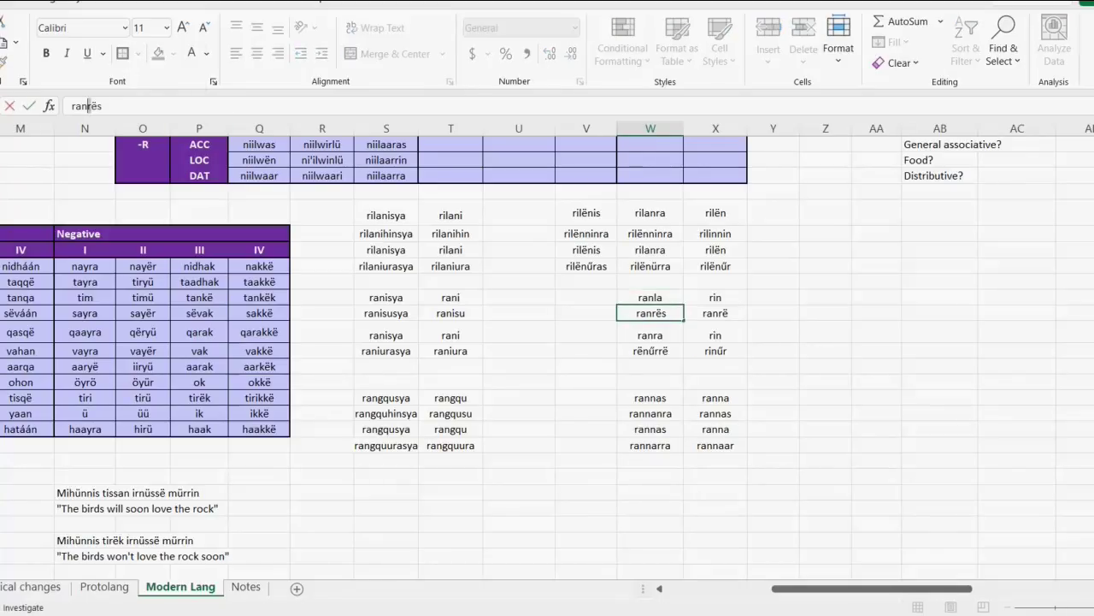
type("l")
key("Return")
Step: Copy the four "rangqu" forms over the neighbouring "rangqusya" forms, and append "lyu" to the first form of the original column
left_click_drag(451, 445, 450, 492)
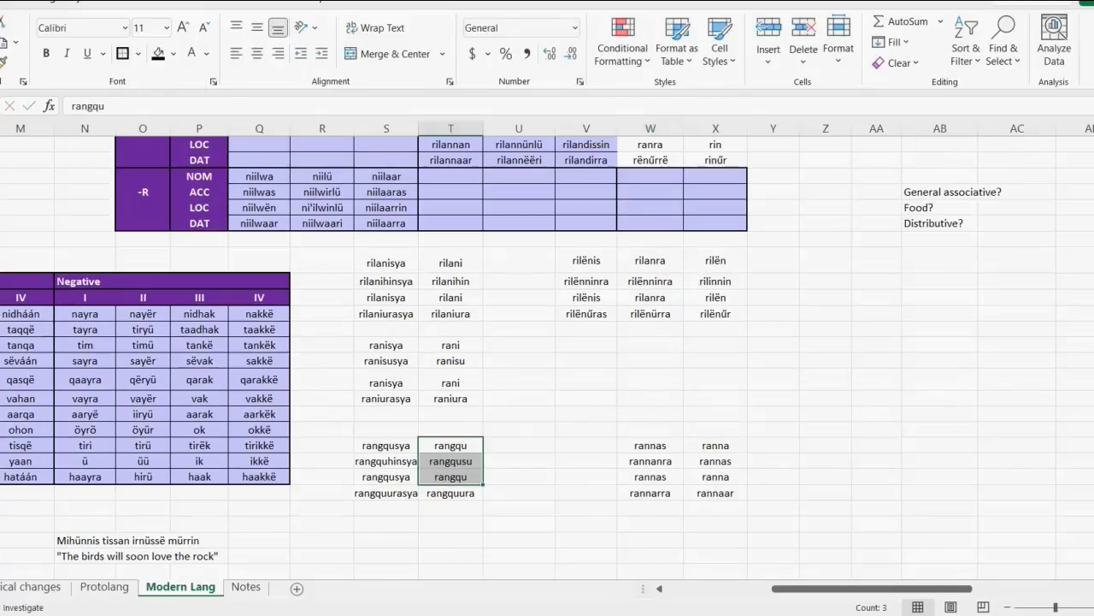
key("ctrl+v")
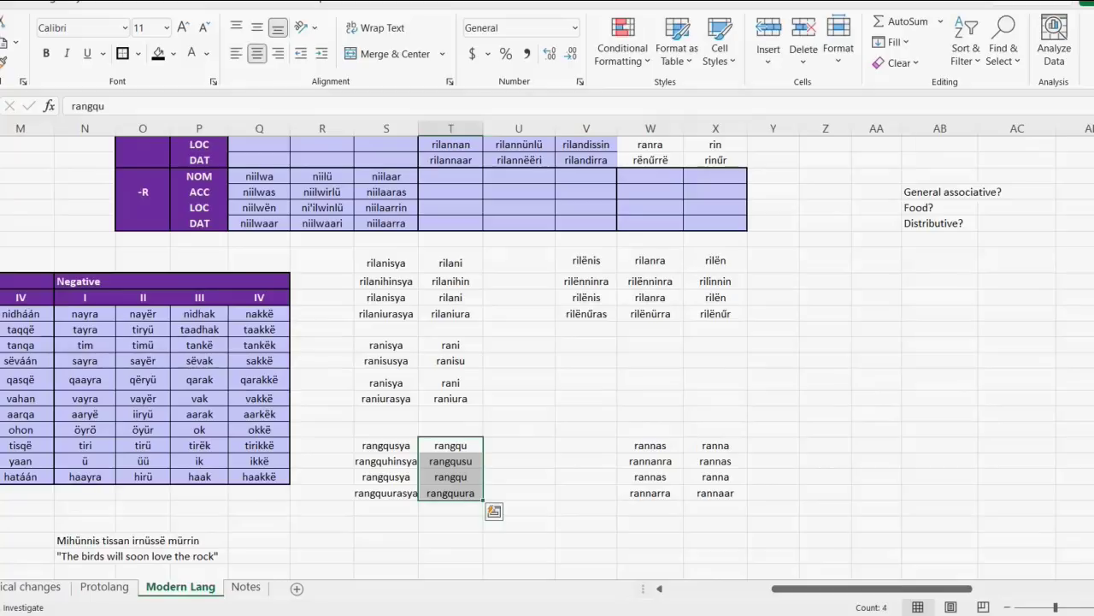
left_click_drag(385, 445, 386, 493)
key("ctrl+v")
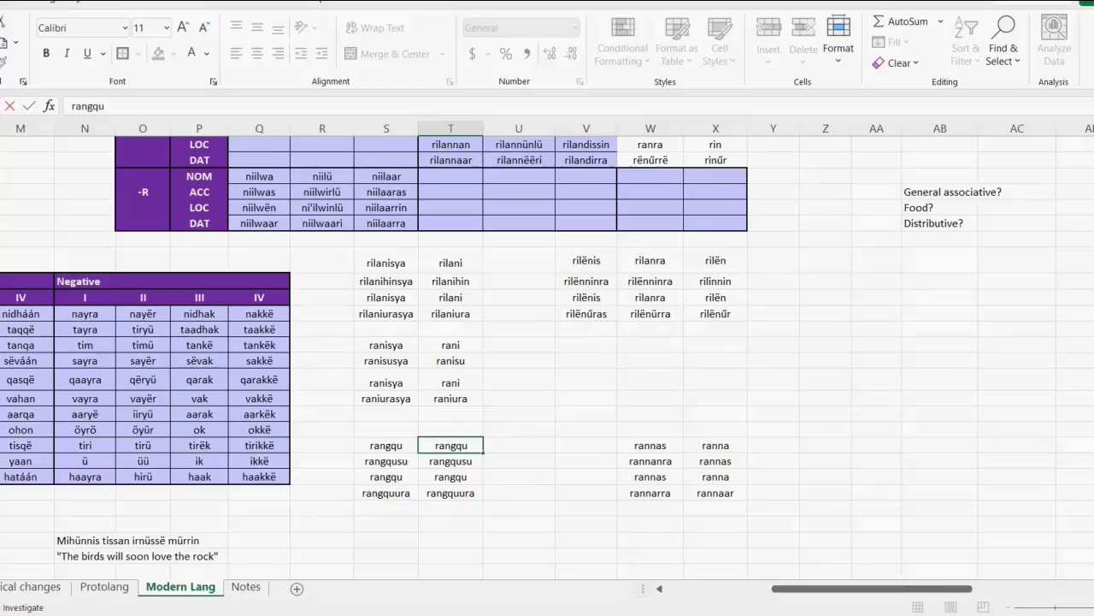
type("lyu")
key("Return")
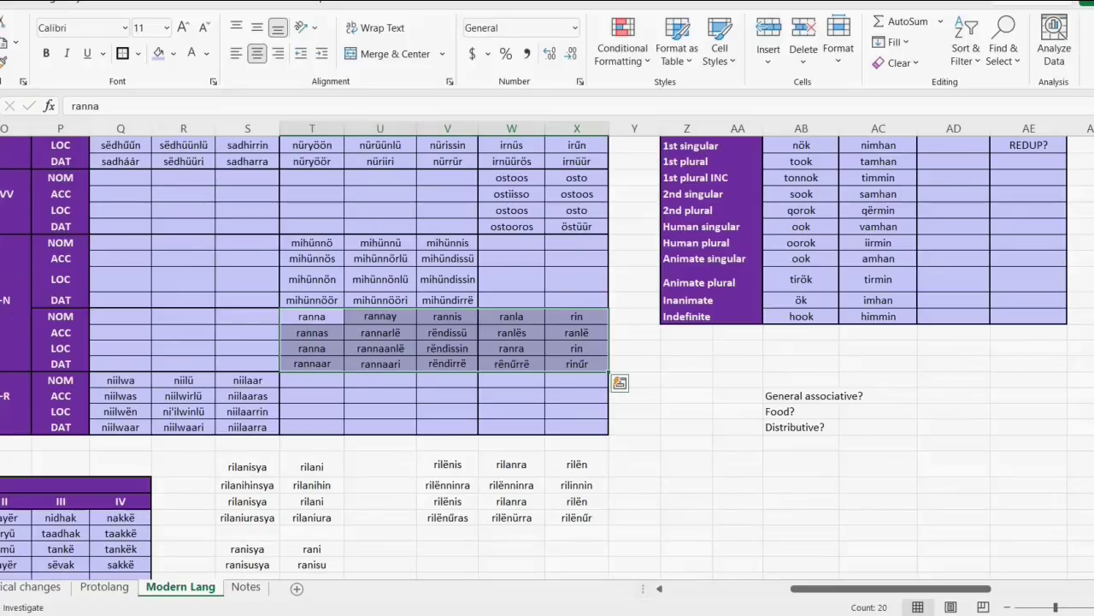
Step: Check the "ranna" noun forms, and examine the first Applicatives table and the Detrans. row of the first Valency table
left_click(576, 364)
scroll(547, 359, "up", 1)
scroll(547, 359, "left", 1)
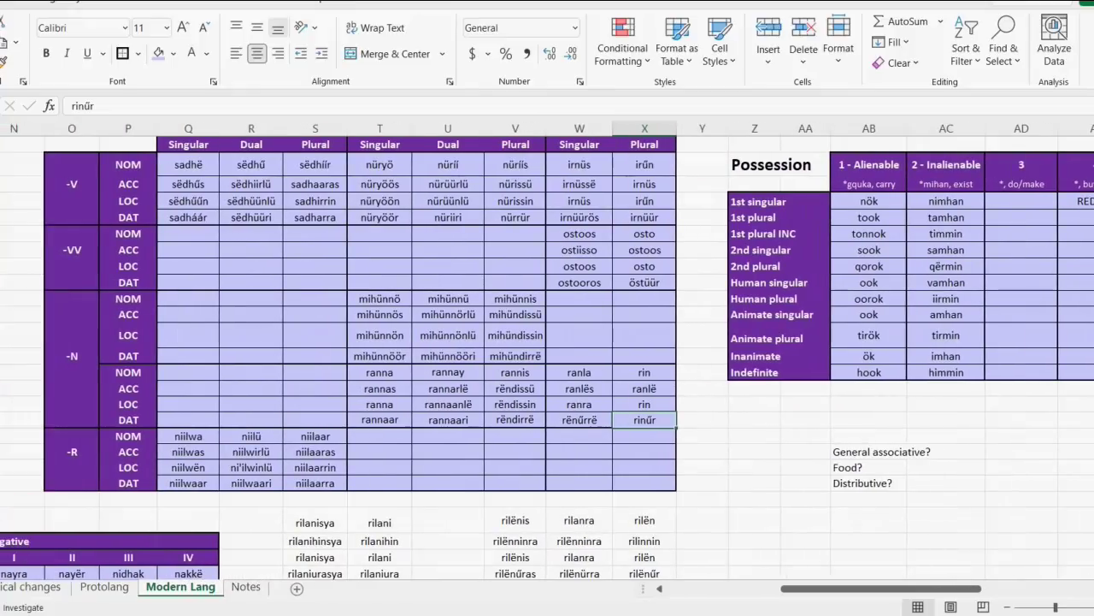
scroll(547, 351, "left", 5)
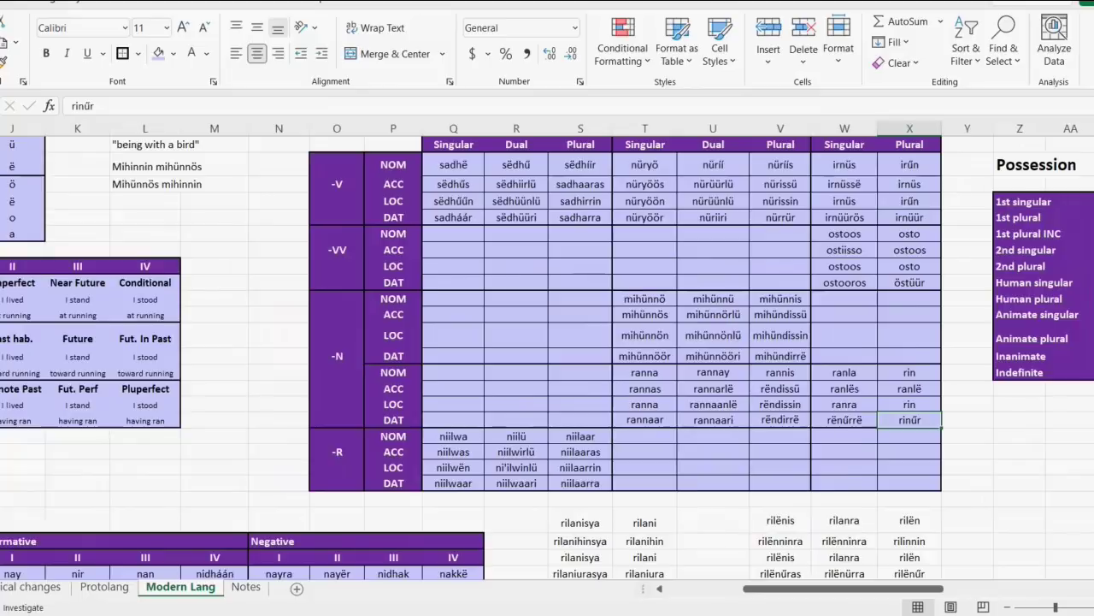
scroll(548, 351, "up", 8)
scroll(547, 350, "left", 6)
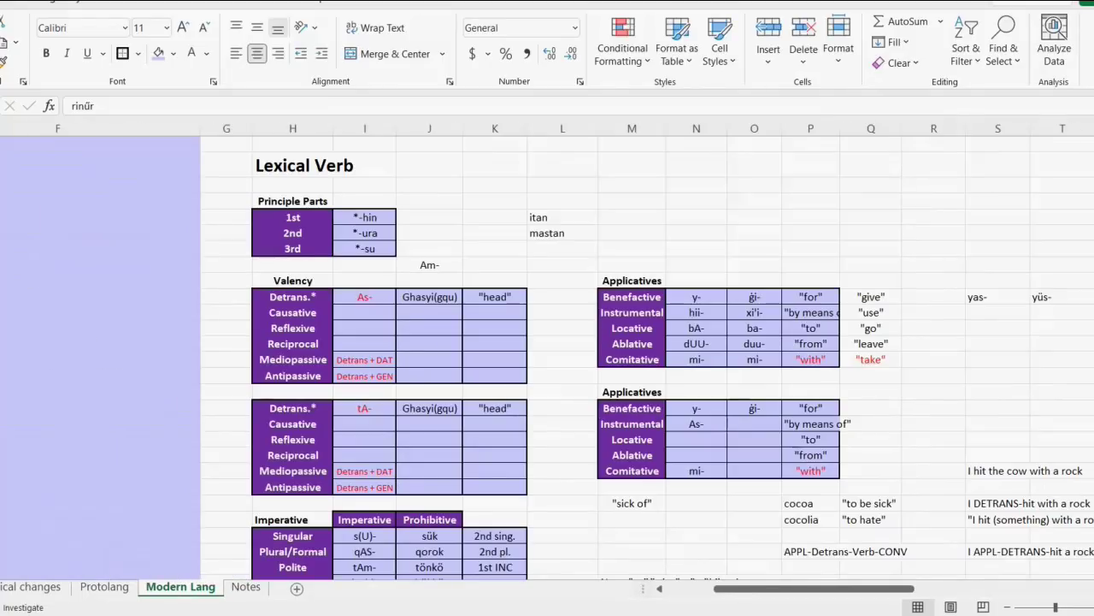
left_click_drag(631, 281, 810, 359)
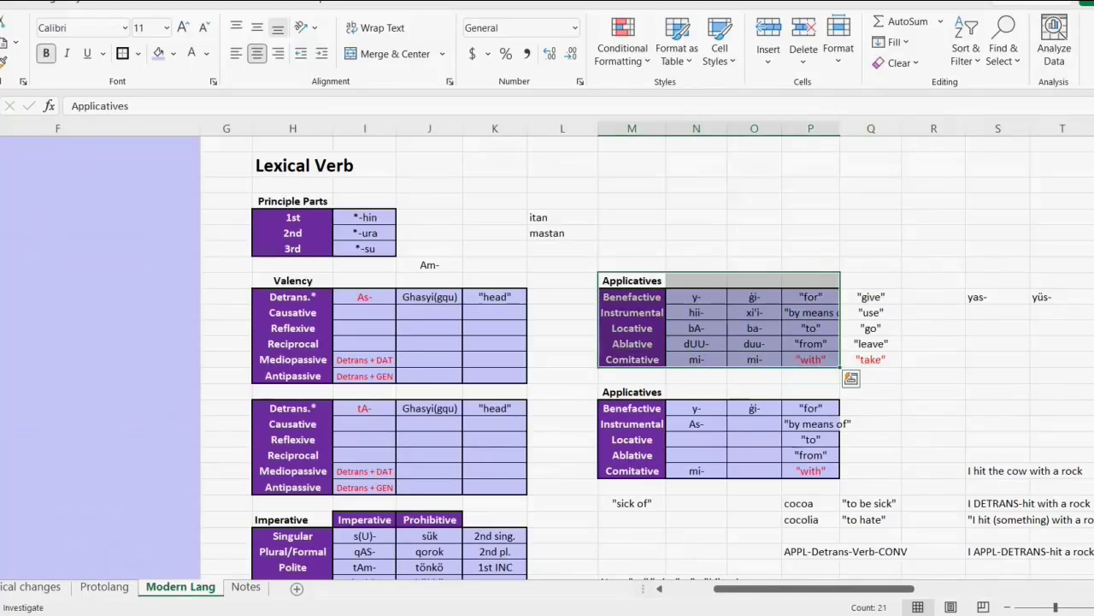
left_click_drag(293, 297, 494, 297)
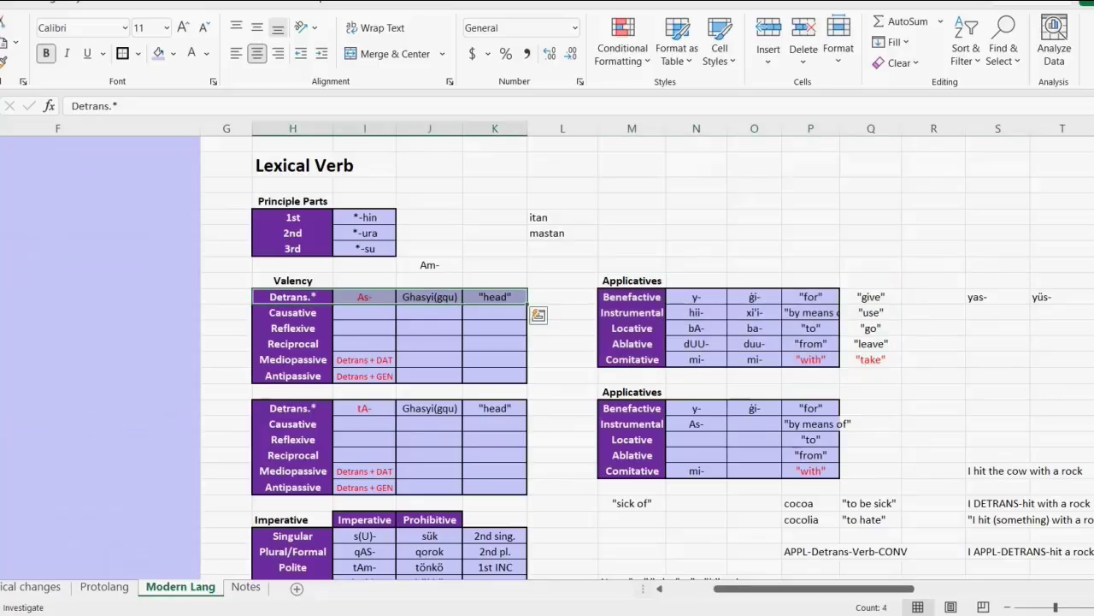
left_click(632, 280)
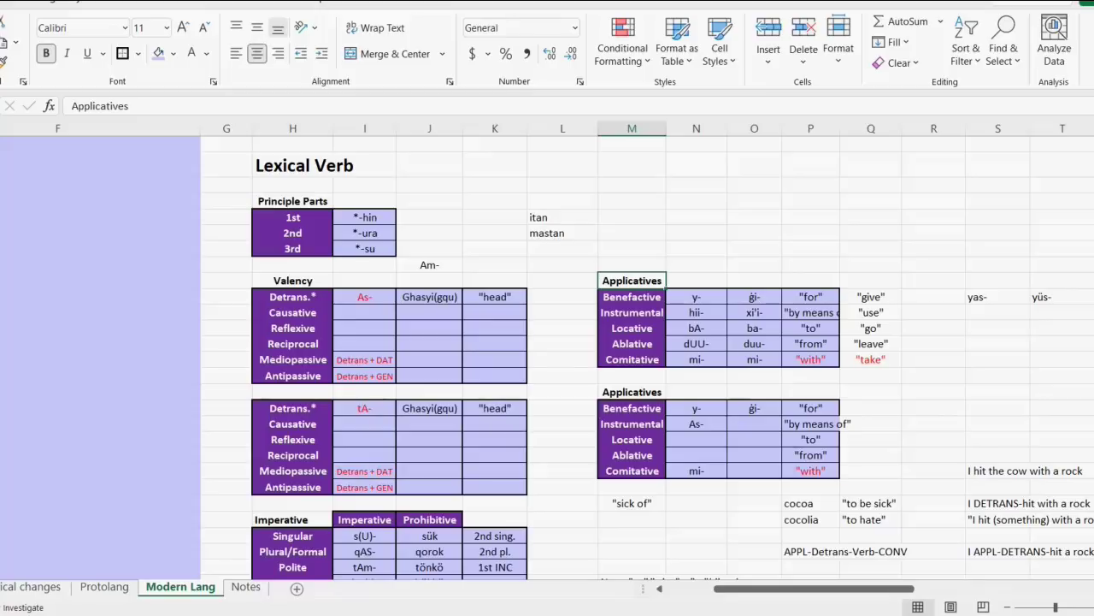
left_click_drag(696, 297, 696, 359)
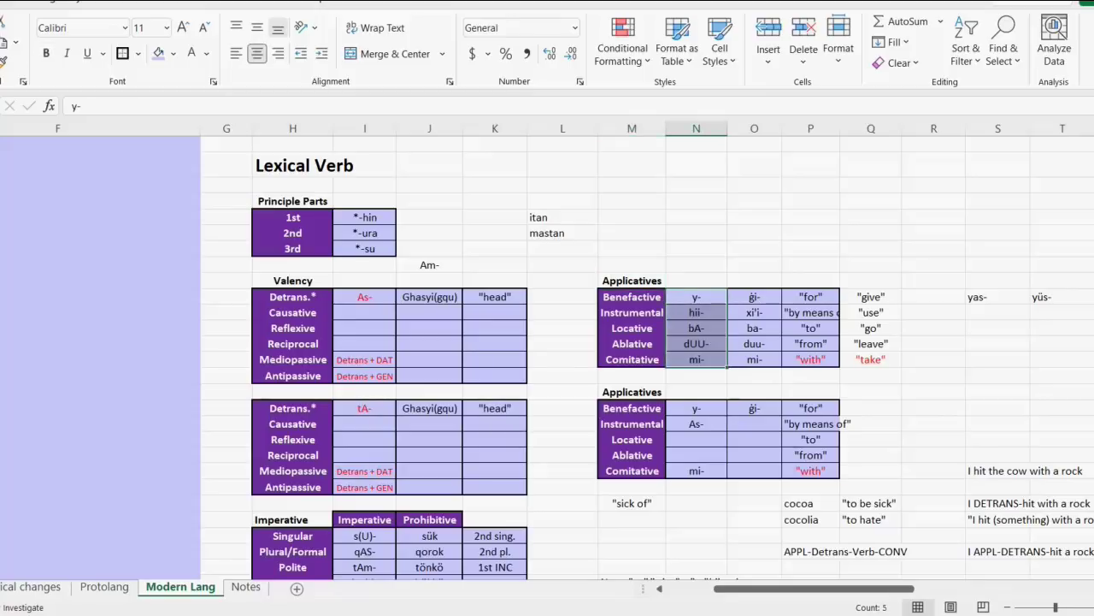
Step: Compare the second Detrans. prefix "tA-" with the prefixes and categories of the second Applicatives table
scroll(647, 359, "down", 1)
left_click(364, 351)
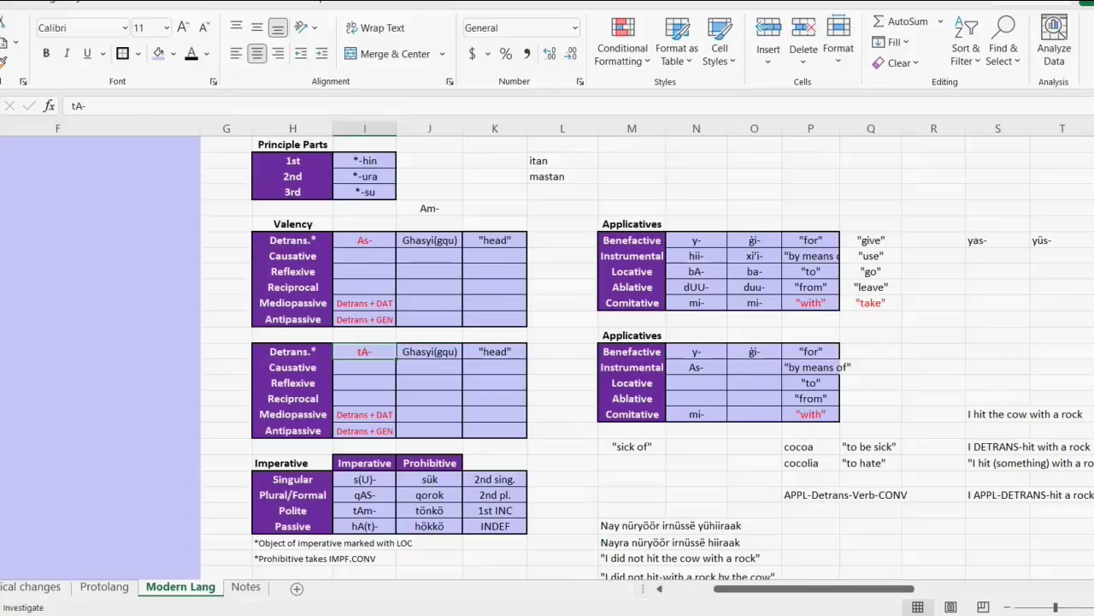
left_click(293, 352)
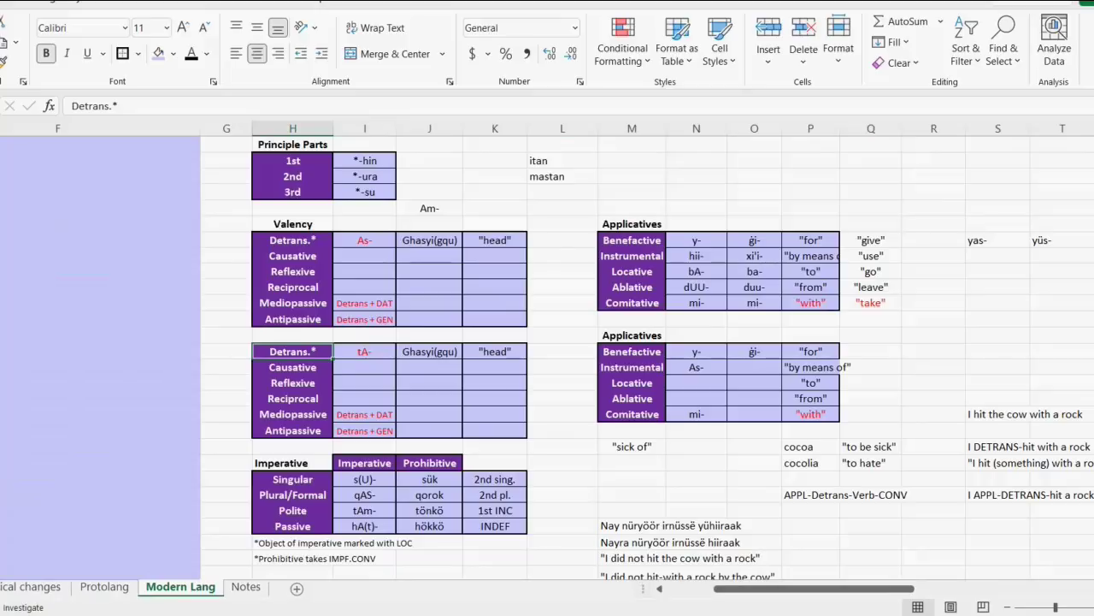
left_click_drag(695, 413, 696, 351)
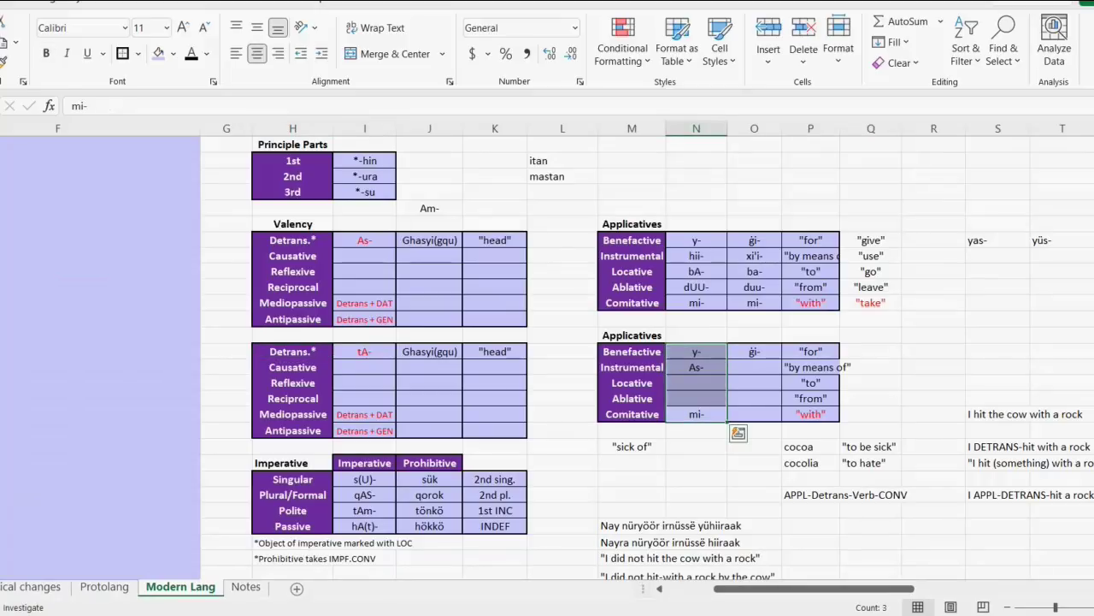
left_click(631, 335)
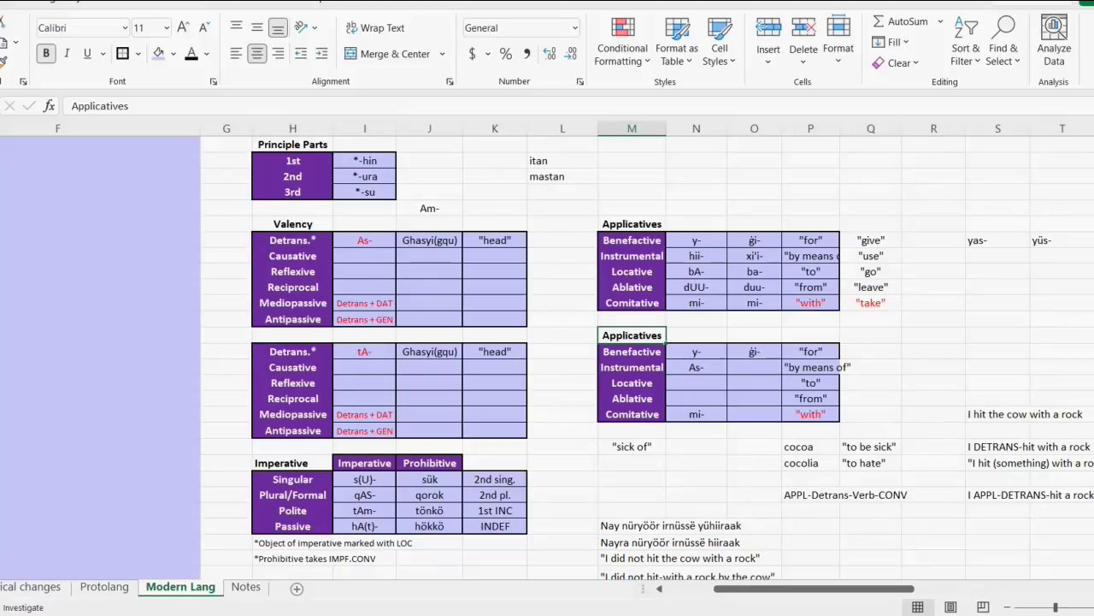
left_click_drag(632, 352, 632, 414)
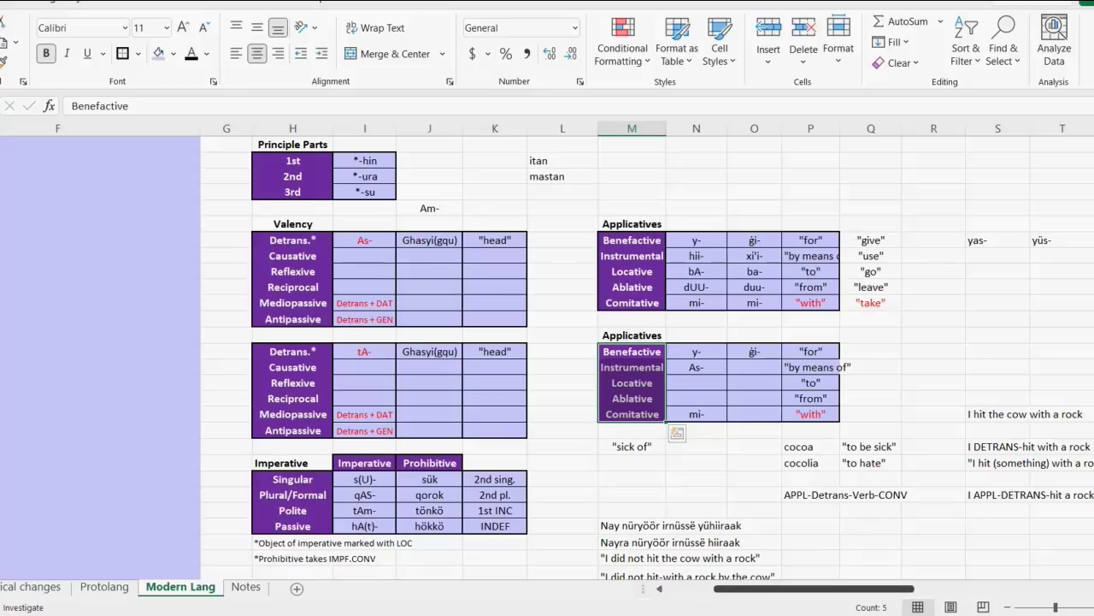
Step: In the second Applicatives table, rename the Benefactive row as Directional and set its meaning to "go"
left_click(632, 351)
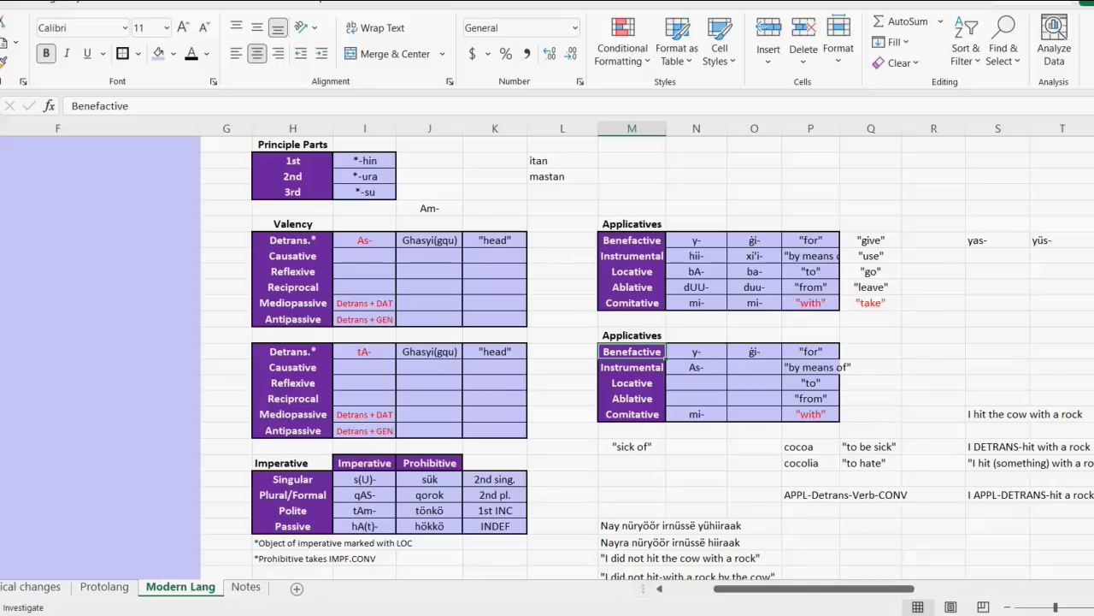
key("ctrl+z")
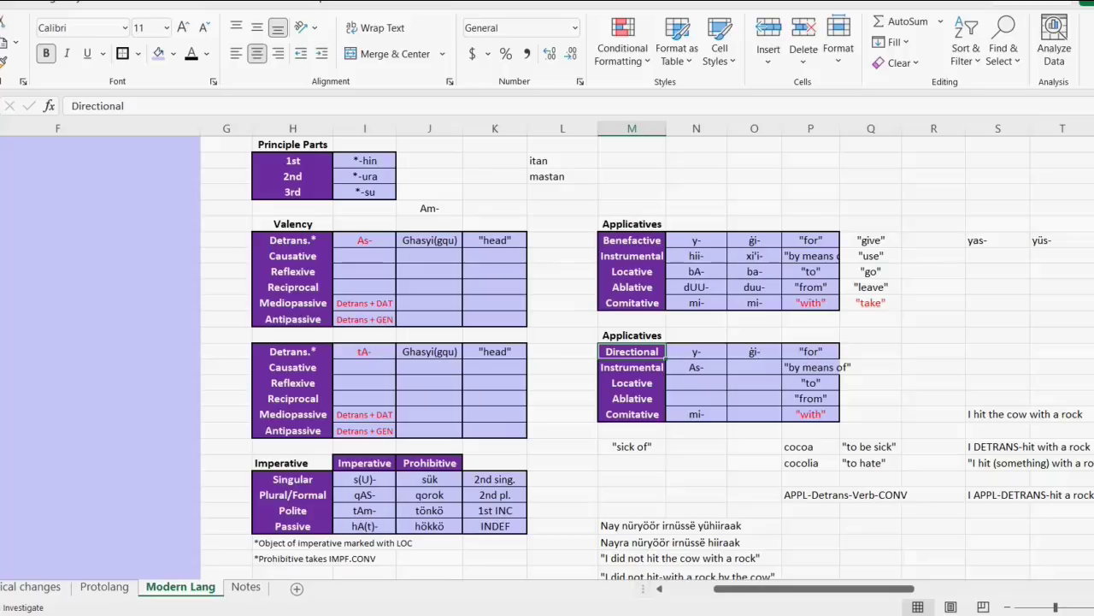
left_click(811, 352)
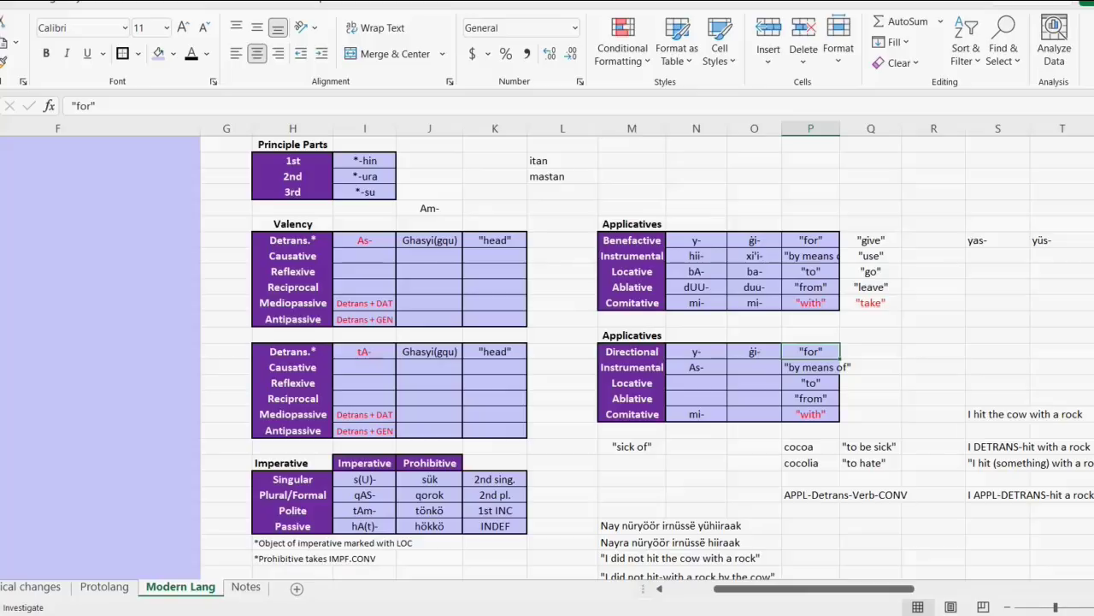
type("\"go\"")
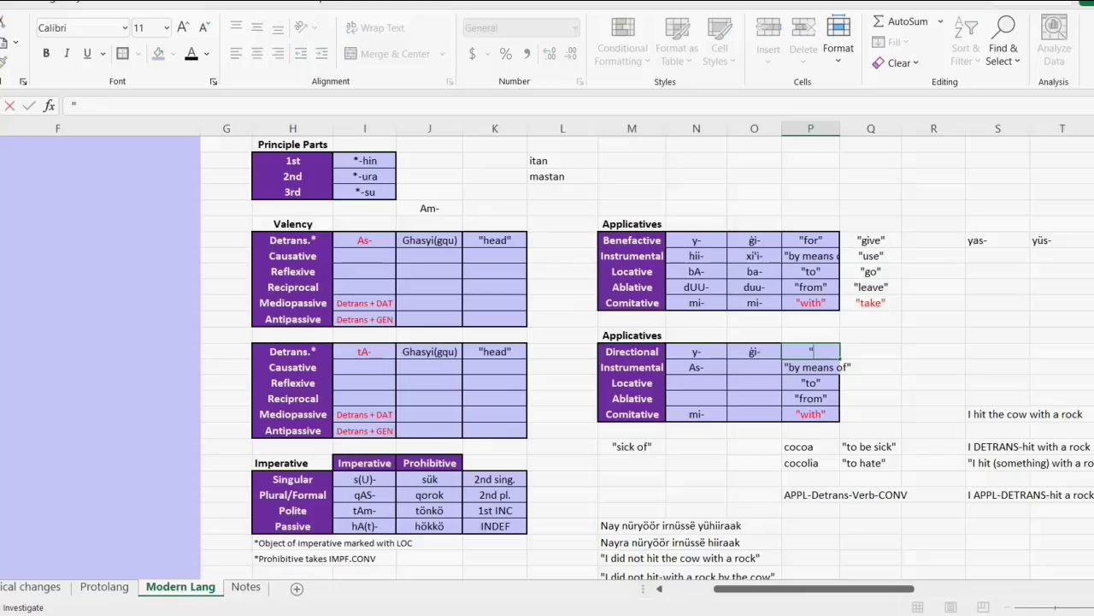
key("Return")
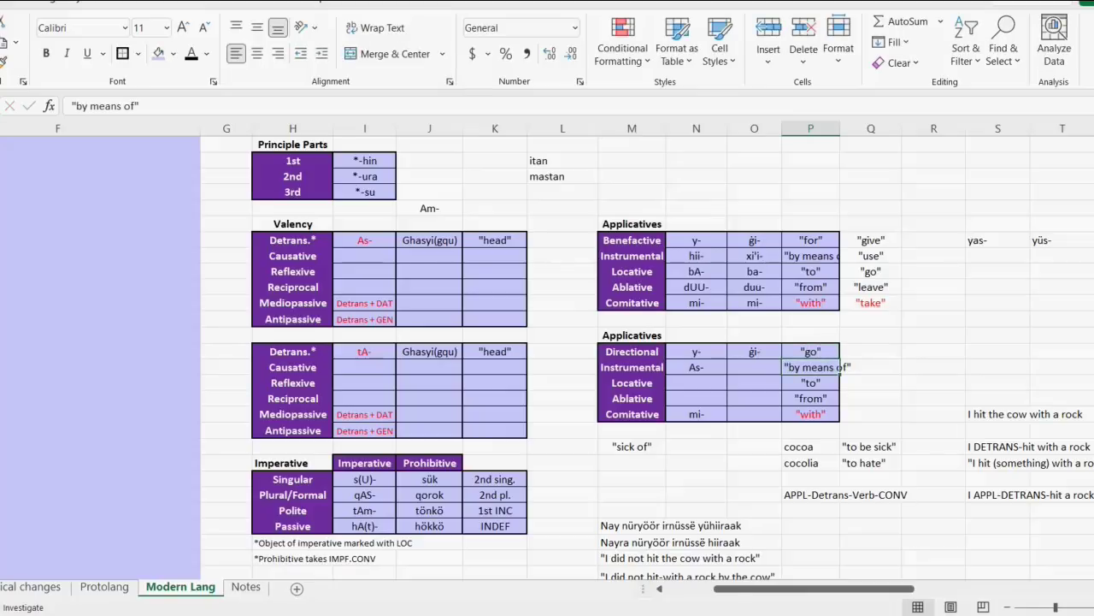
key("Up")
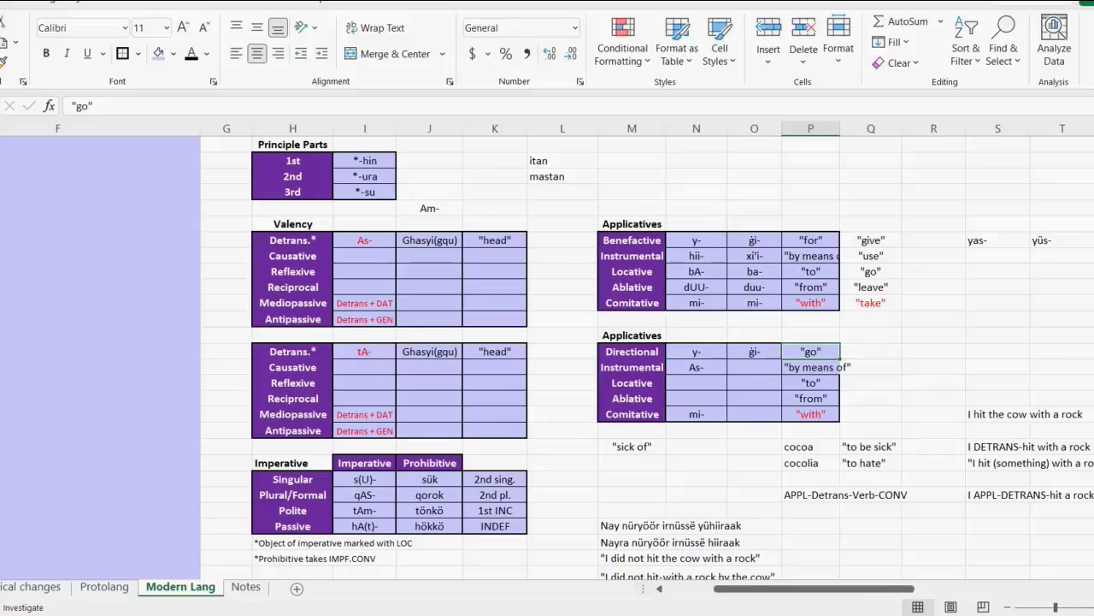
key("Left")
key("Left")
key("Left")
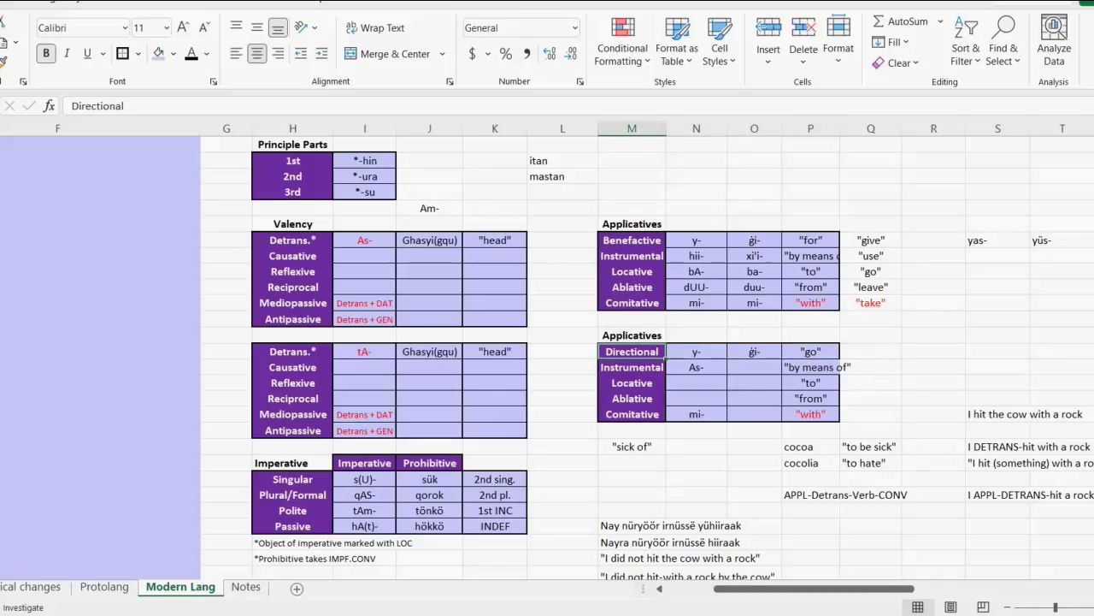
Step: In the second Applicatives table, set the Directional meaning to "go"/"see" in red and move the Comitative row directly beneath it
left_click(811, 351)
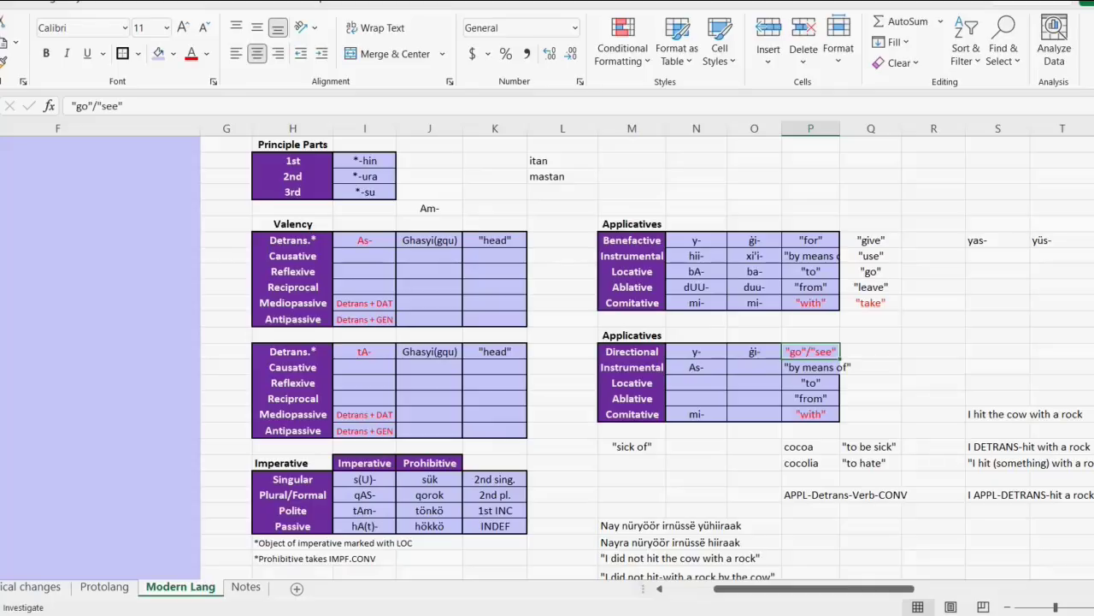
scroll(648, 358, "down", 1)
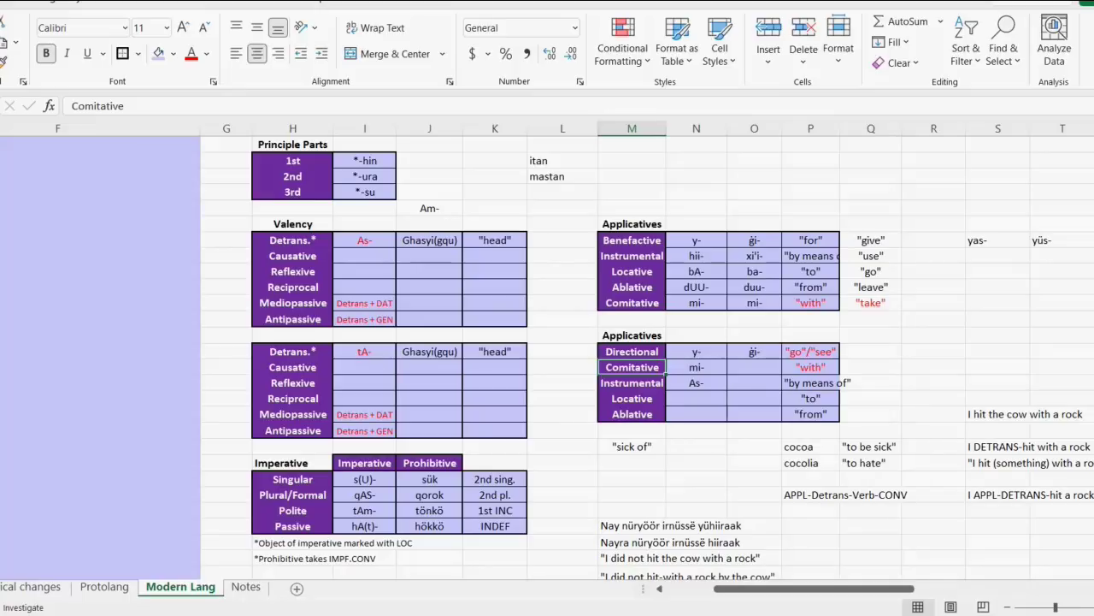
Step: Replace the Comitative label in the second Applicatives table with Locative and set that row's meaning to "touch"
type("Locative")
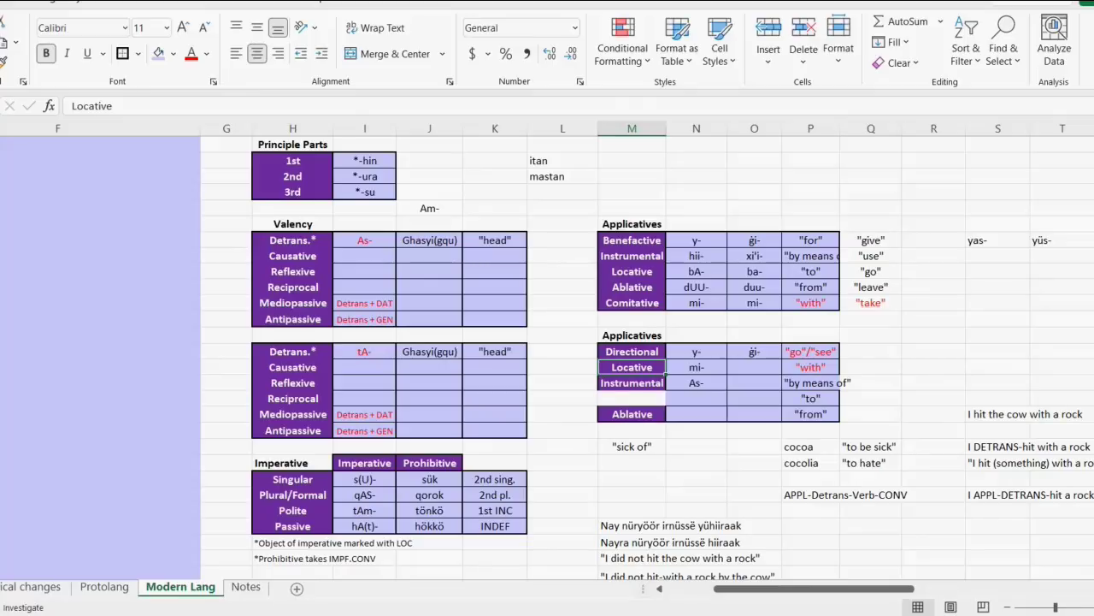
key("Right")
key("Right")
key("Right")
type("\"")
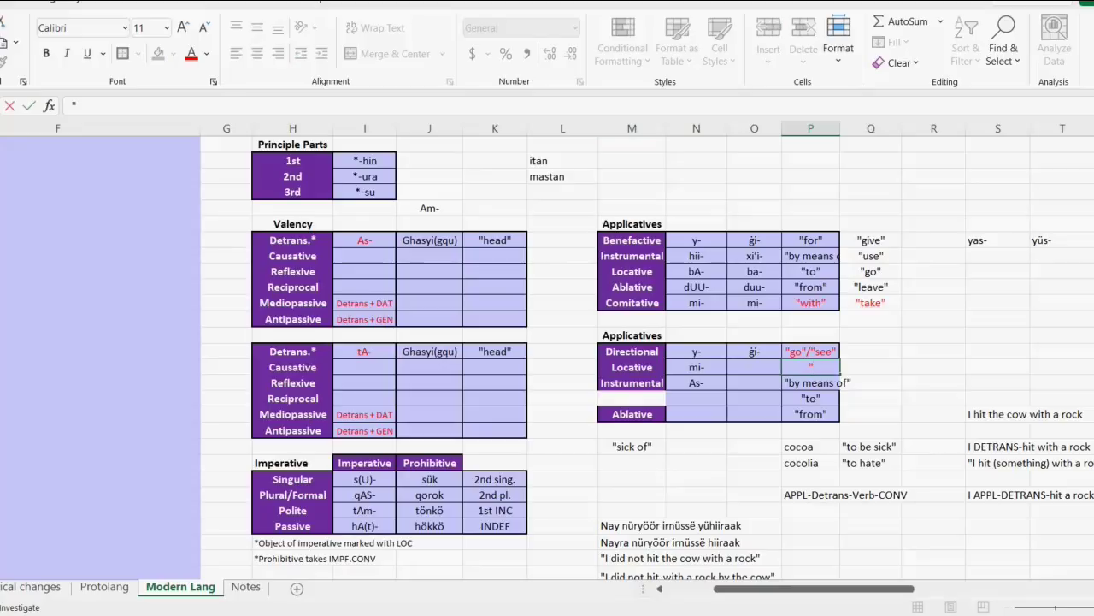
type("touch\"")
key("ctrl+Return")
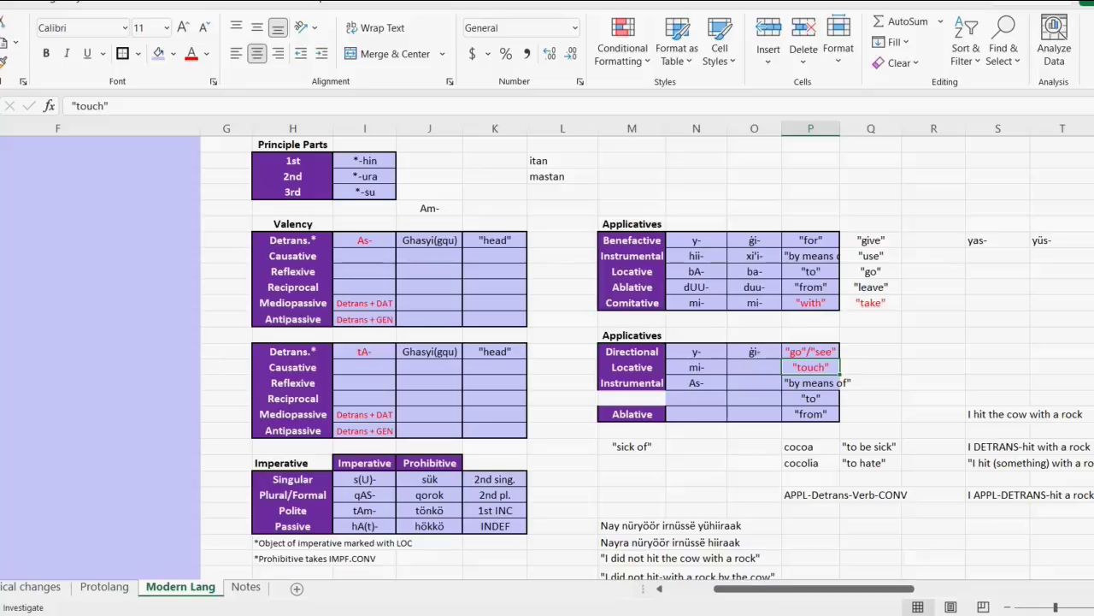
Step: Set the Instrumental row's meaning in the second Applicatives table to "take"
left_click(632, 383)
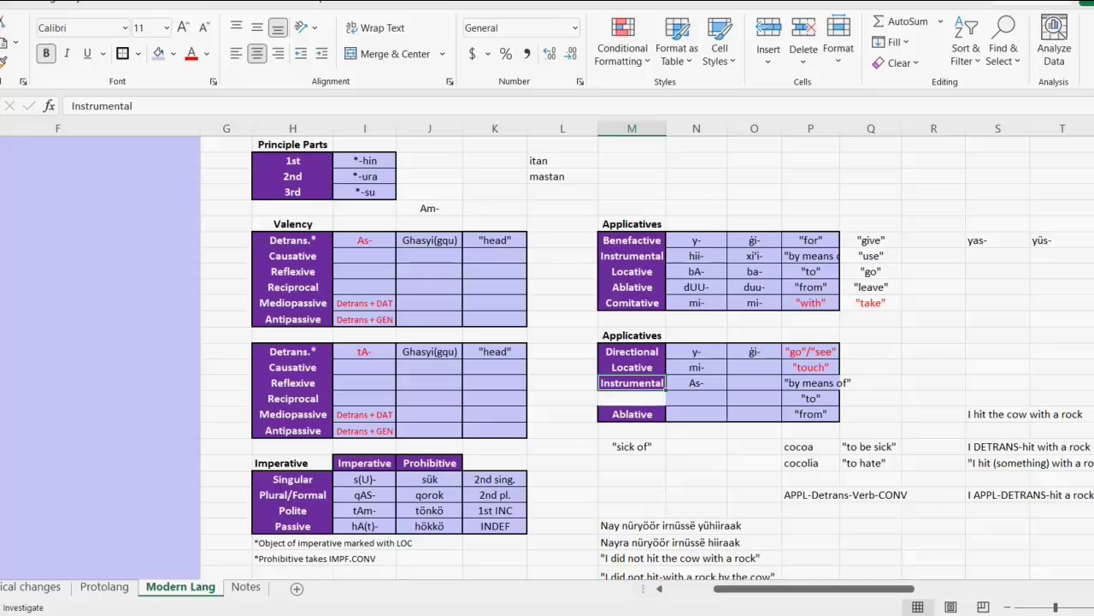
left_click(810, 382)
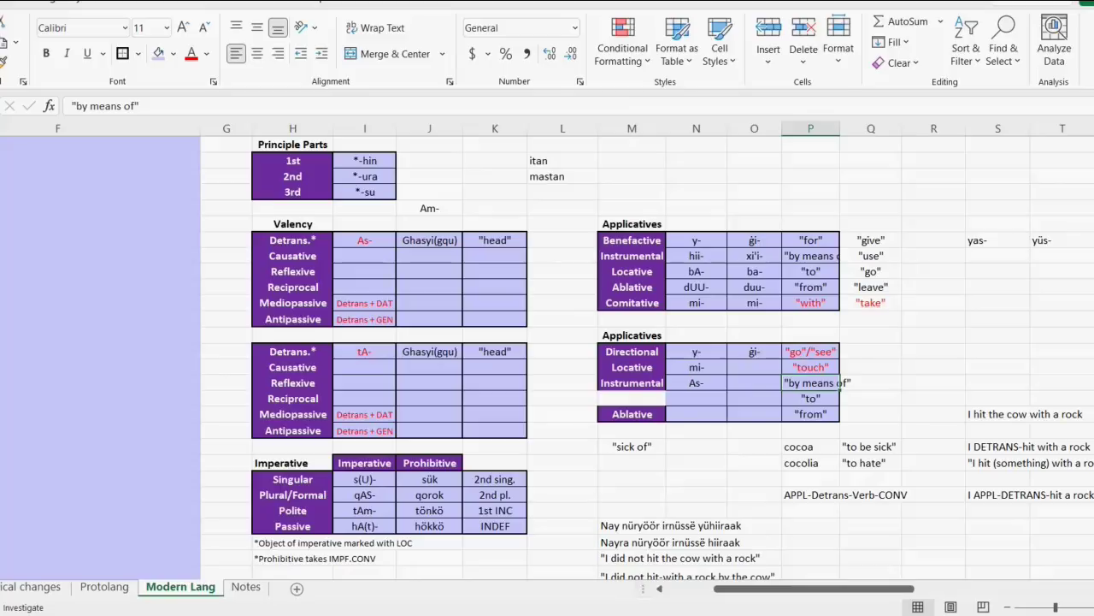
type("\"take\"")
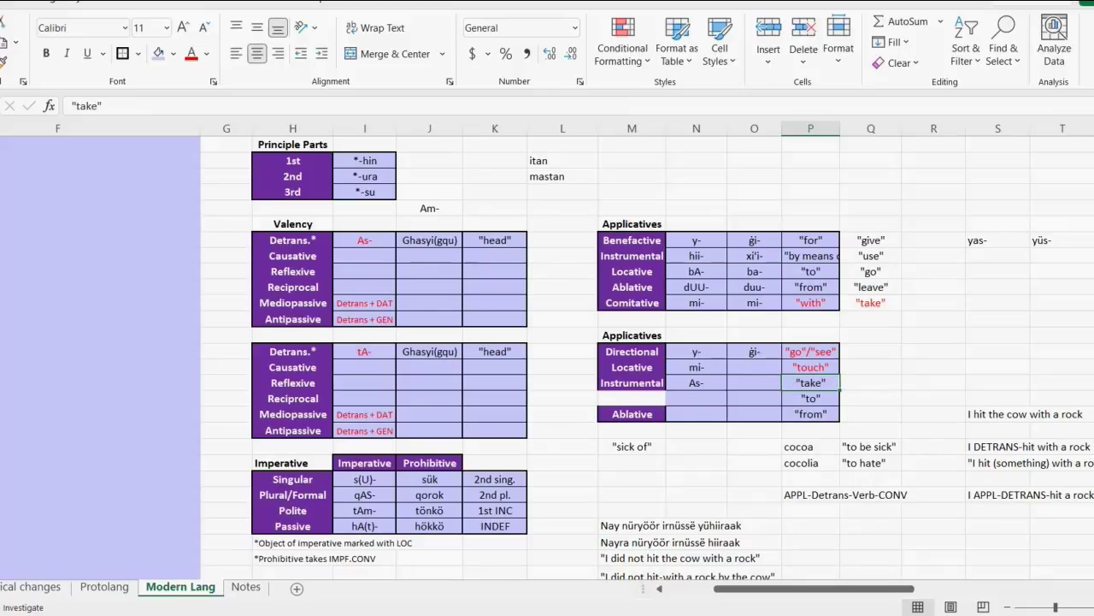
Step: Rename the Instrumental row of the second Applicatives table as Circumstantial and remove the two leftover rows beneath it
left_click(632, 383)
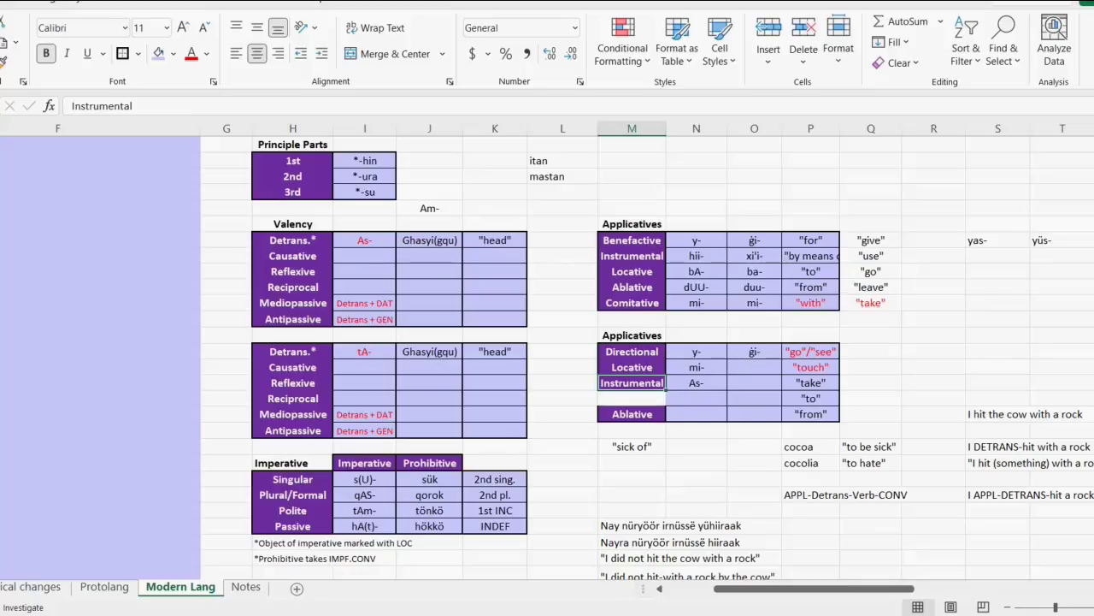
left_click(809, 398)
left_click(810, 382)
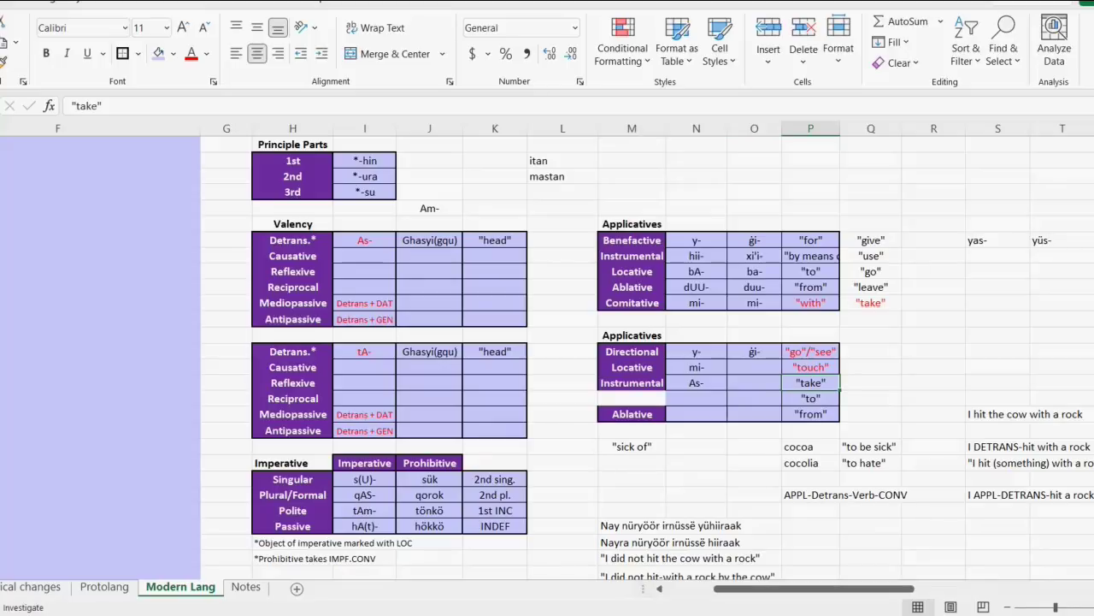
left_click(632, 382)
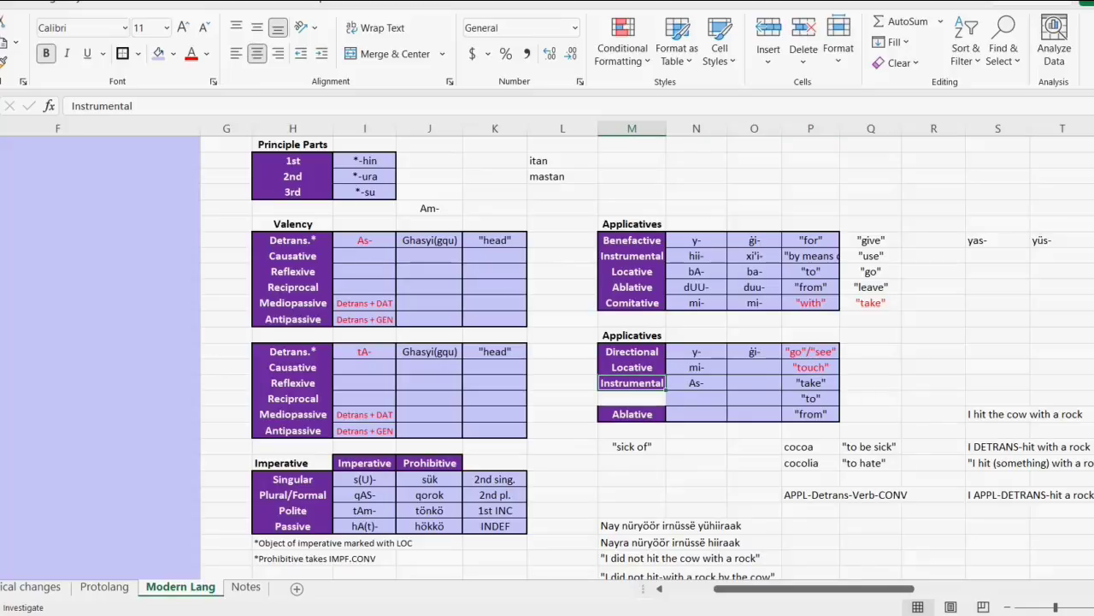
type("Circumstanti")
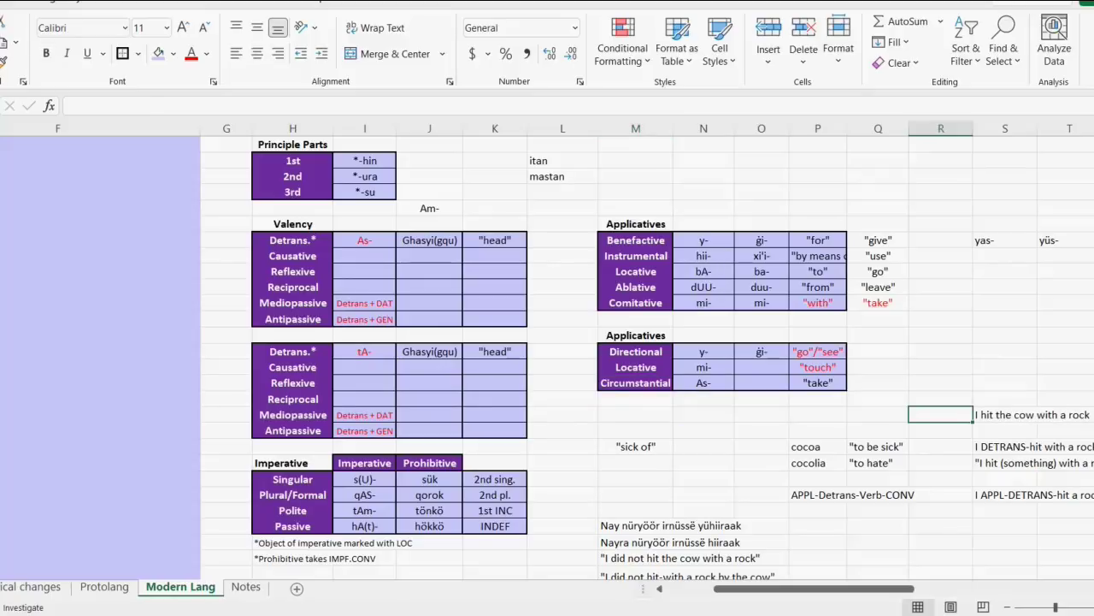
Step: Enter the forms "miin, mür, mis" beside the "touch" meaning of the Locative row
left_click_drag(635, 352, 635, 382)
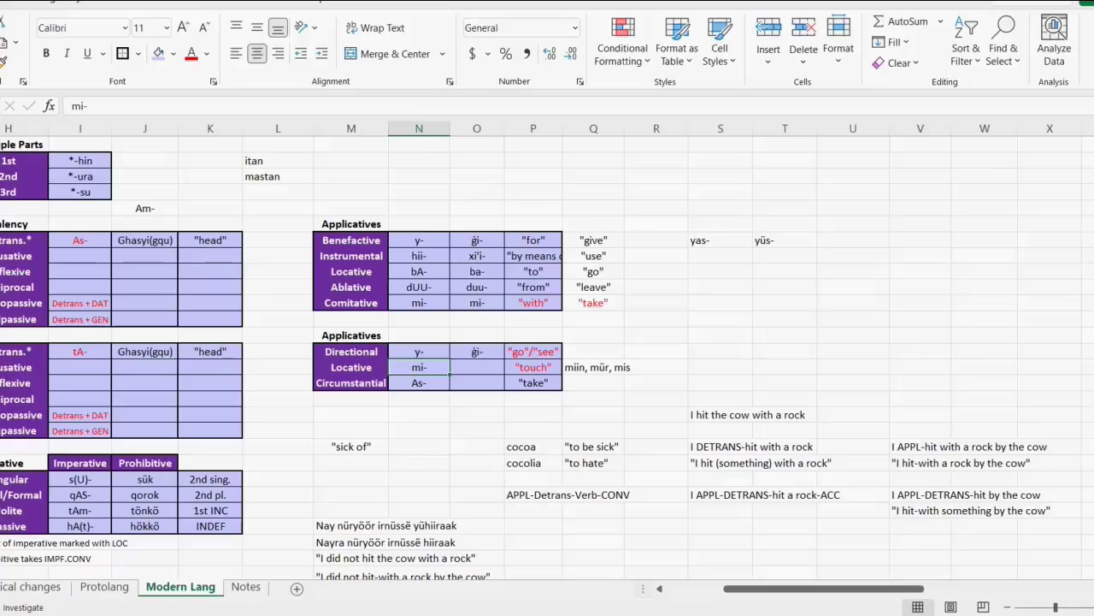
left_click_drag(655, 367, 594, 367)
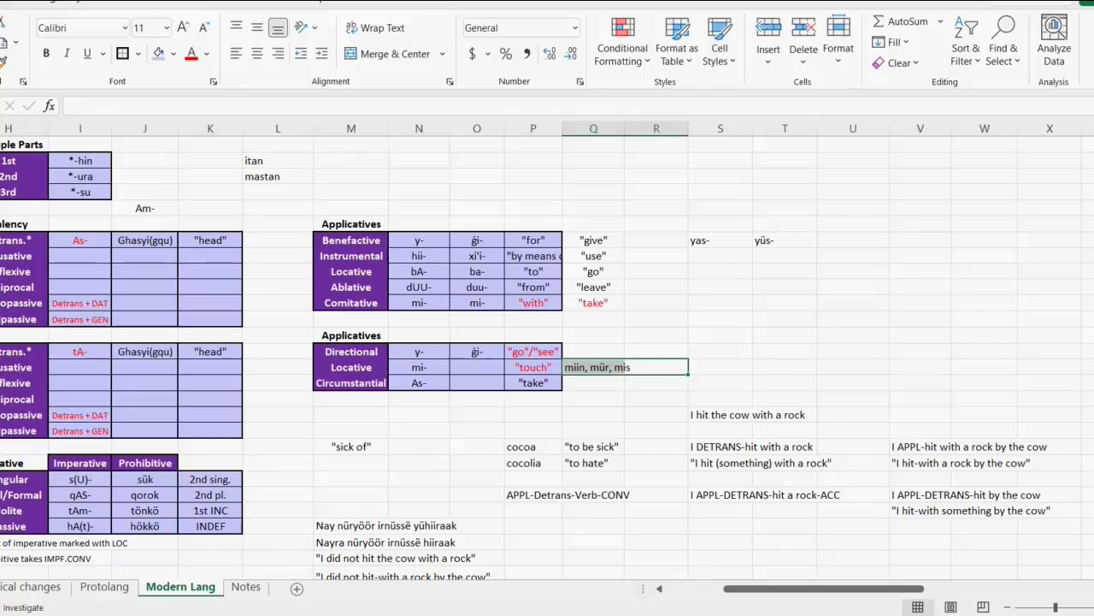
Step: Clear the "ġi-" form from the second table's Directional row and change the Locative prefix to "m(i)-"
left_click(476, 351)
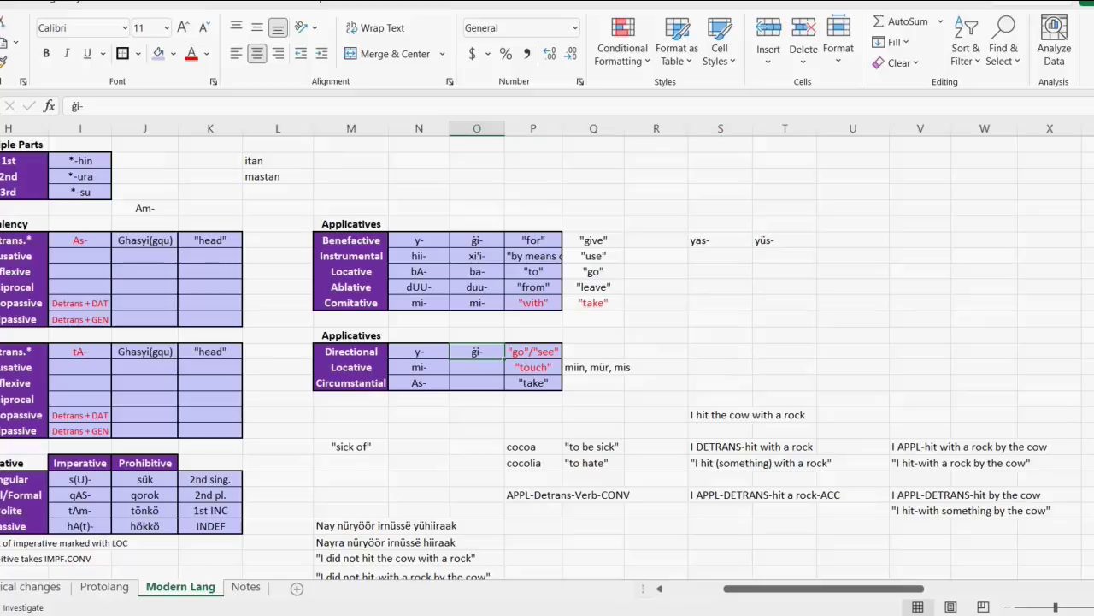
left_click(350, 352)
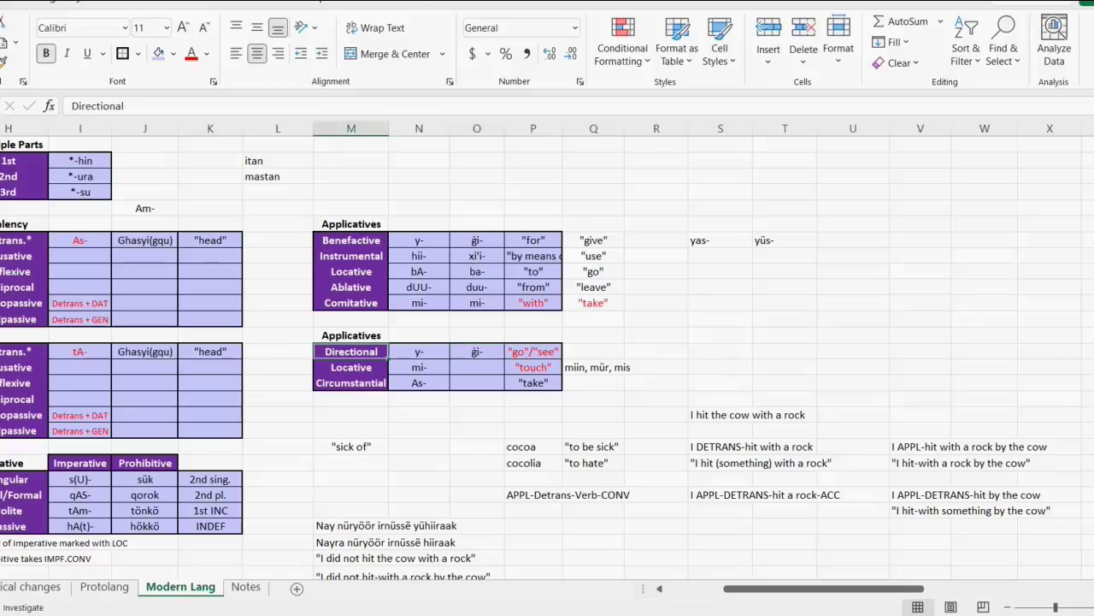
left_click(476, 351)
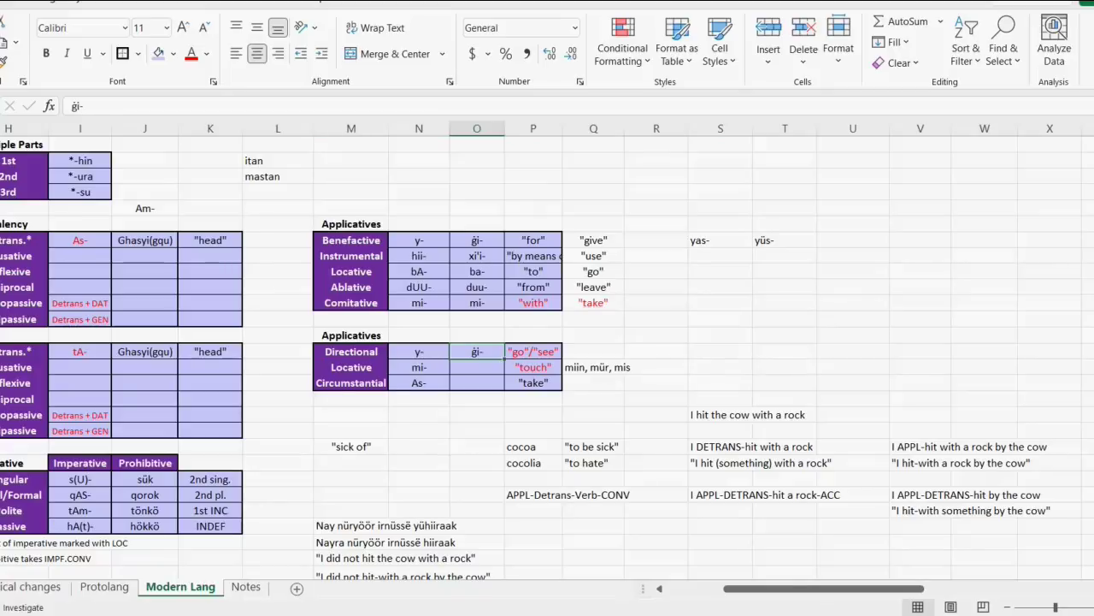
key("Delete")
key("ctrl+z")
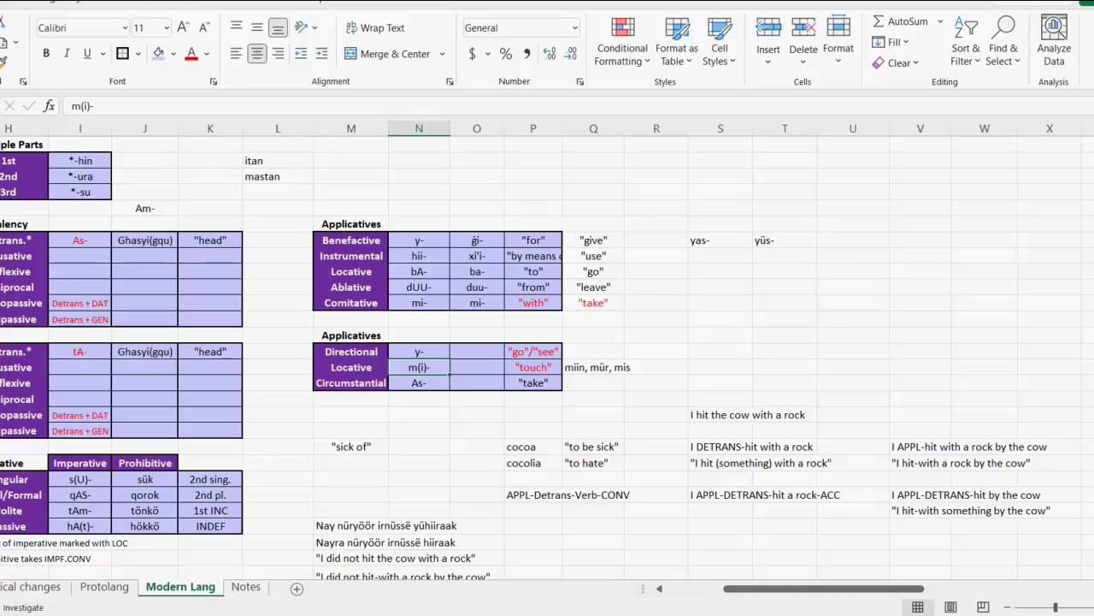
Step: Enter the example words "mikan" and "tankan" below the prefix column of the second Applicatives table, and compare them with the prefixes
left_click(80, 351)
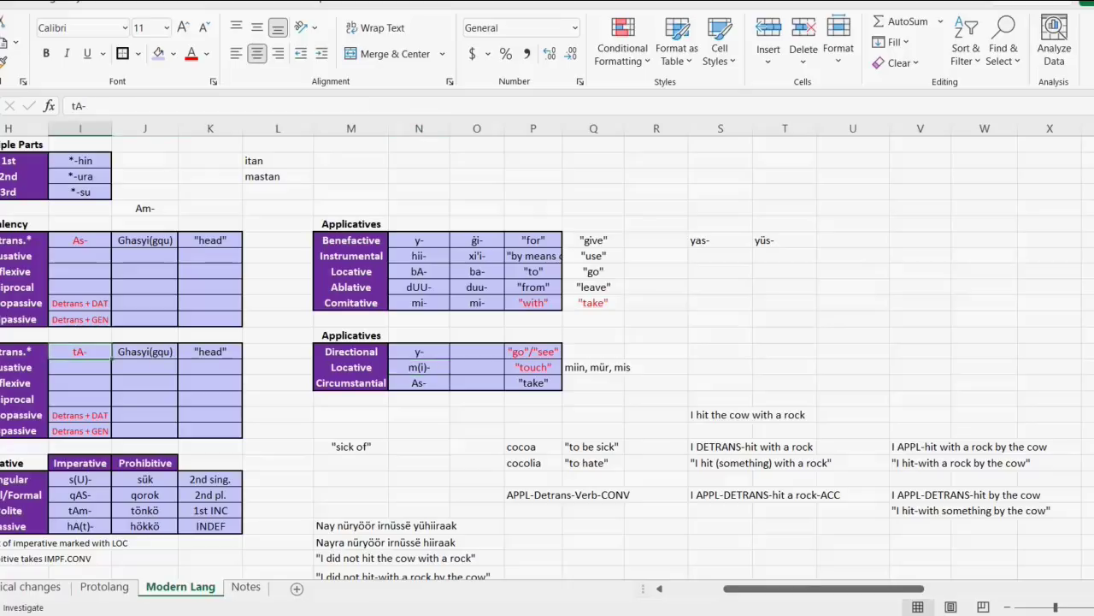
left_click(419, 367)
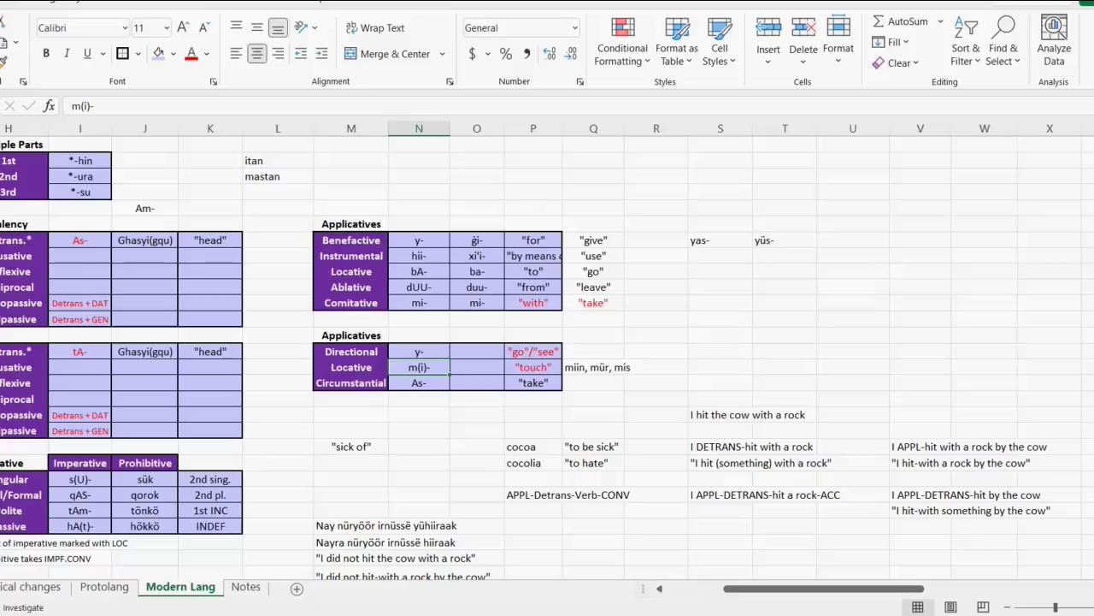
left_click(419, 414)
type("kan")
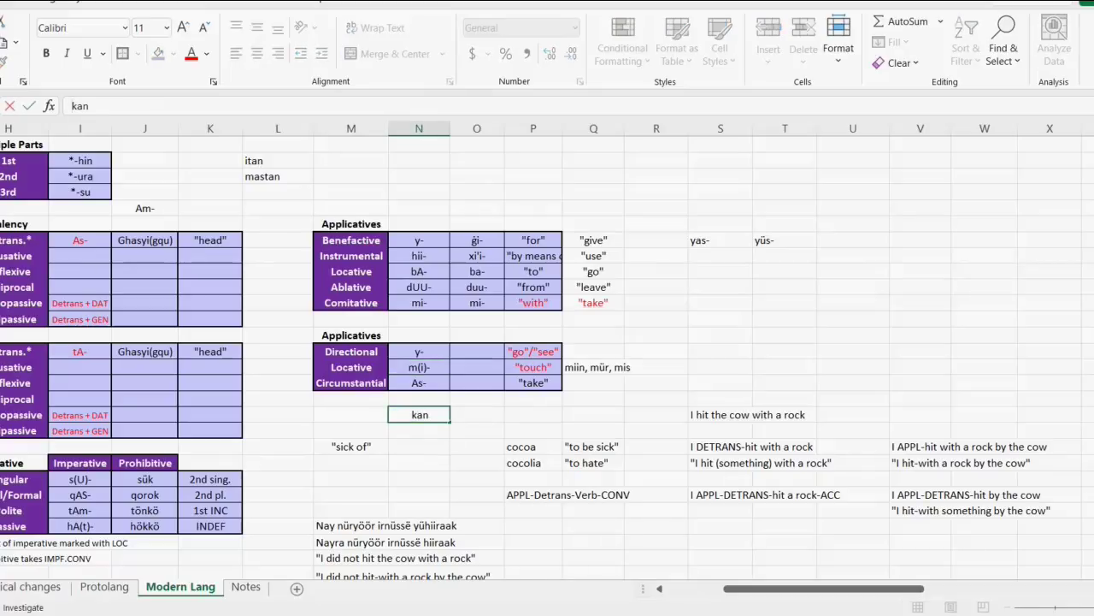
type("mi")
key("Return")
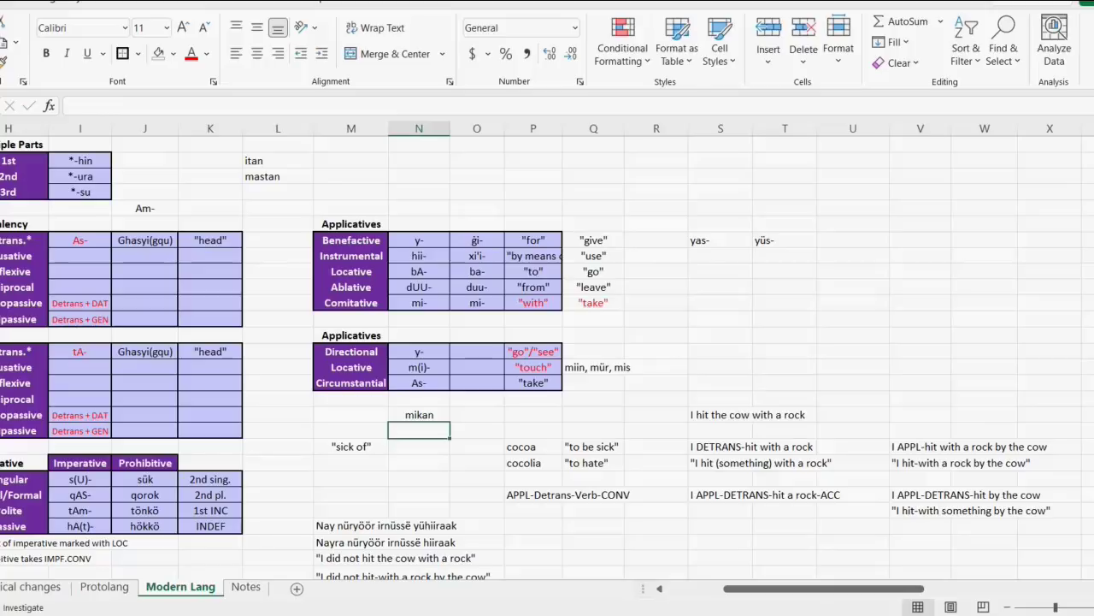
type("tankan")
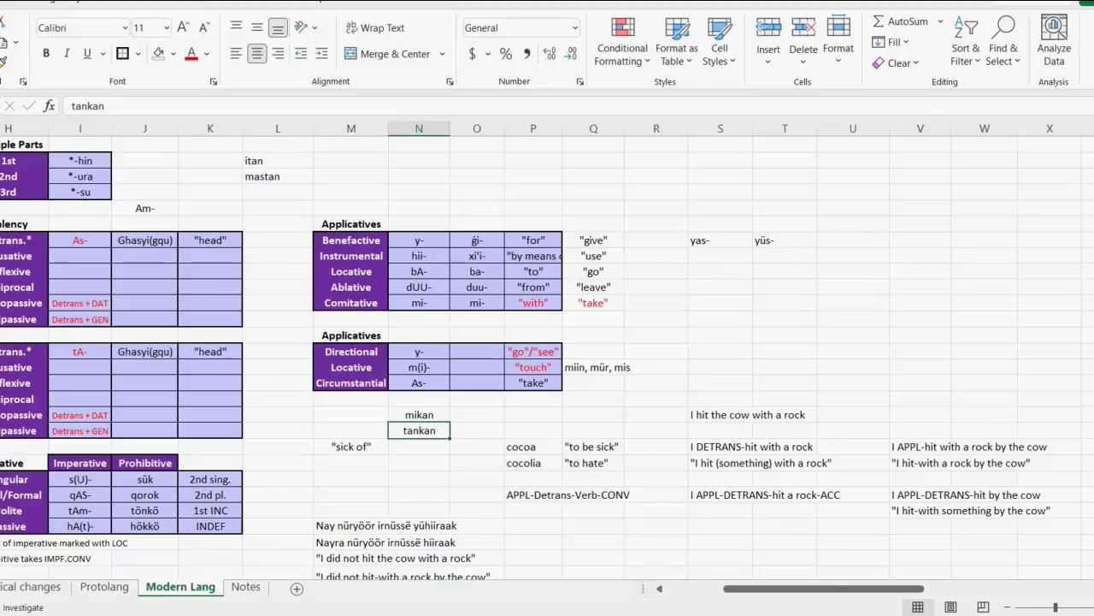
key("Up")
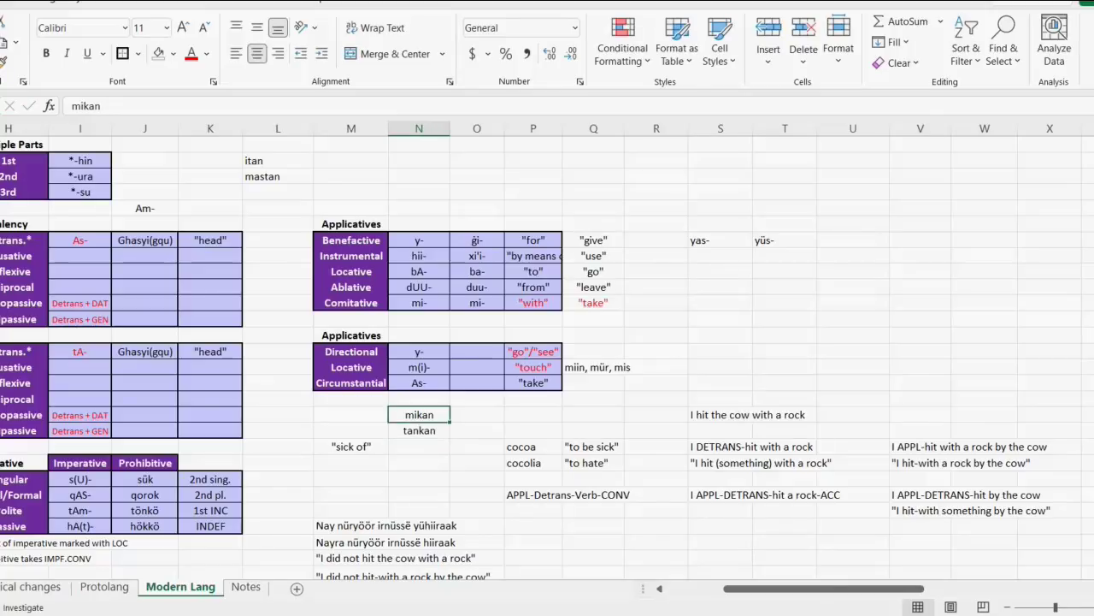
key("shift+Down")
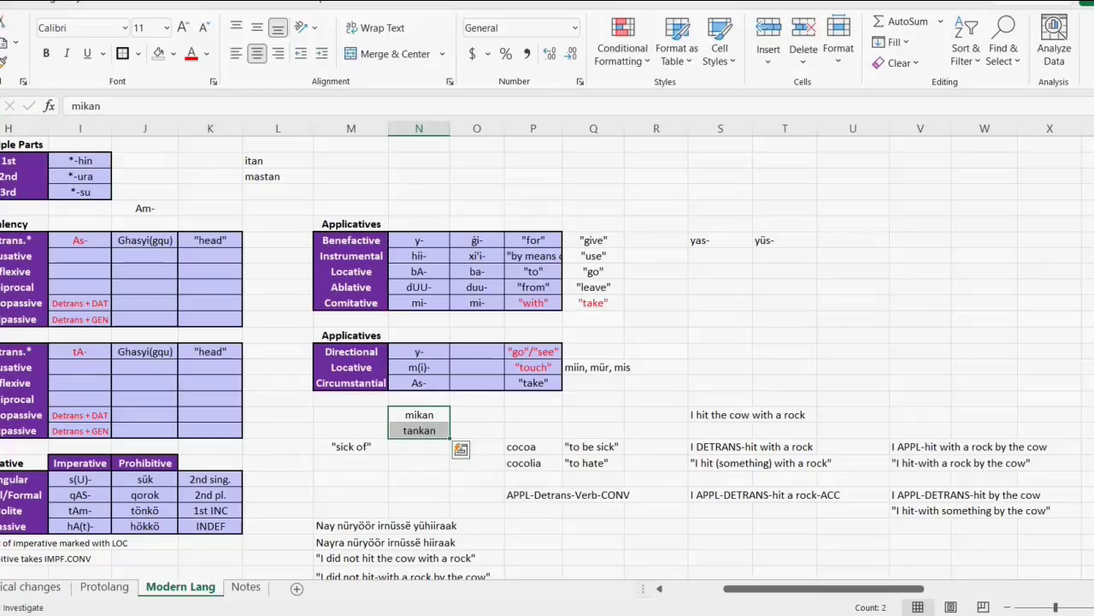
key("Up")
key("Up")
key("Up")
key("Up")
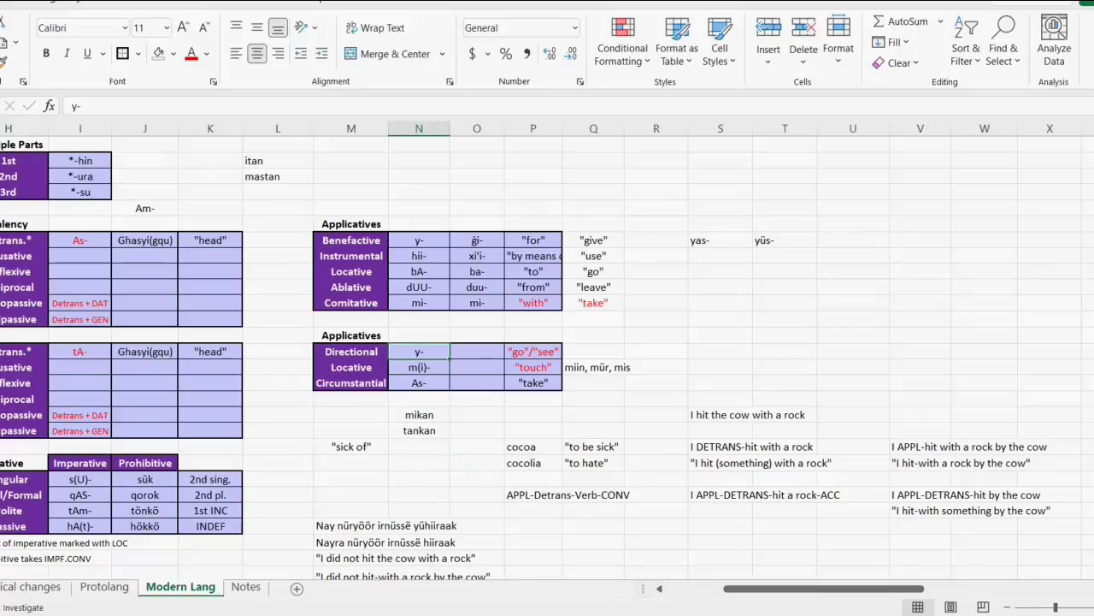
Step: Try "sA-" as the Circumstantial prefix, compare it with the example words, and undo the change
left_click(419, 382)
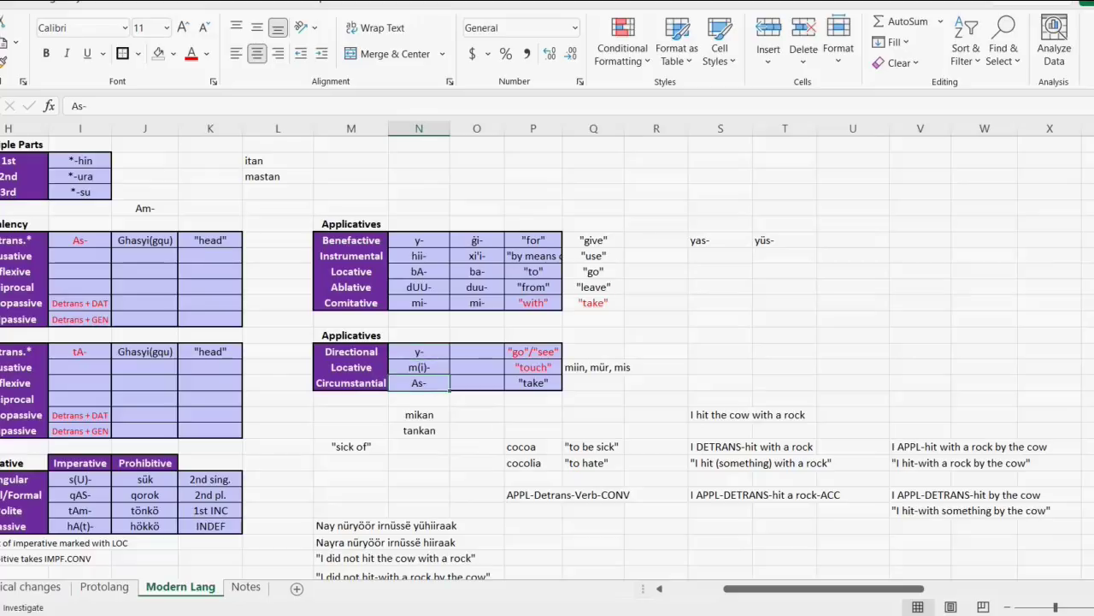
key("ctrl+z")
left_click_drag(419, 414, 419, 431)
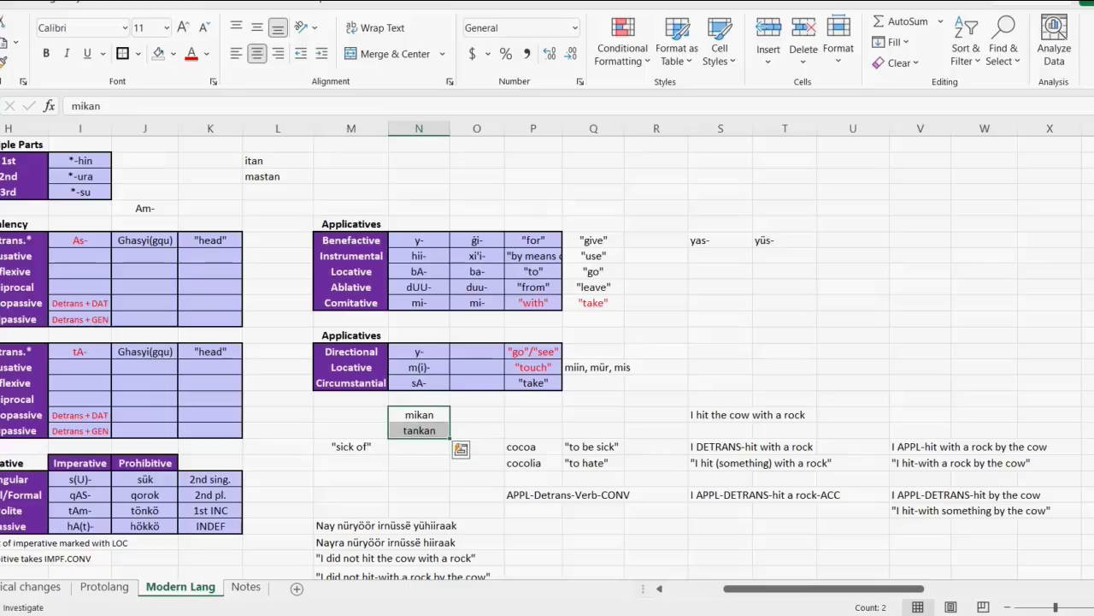
left_click(419, 382)
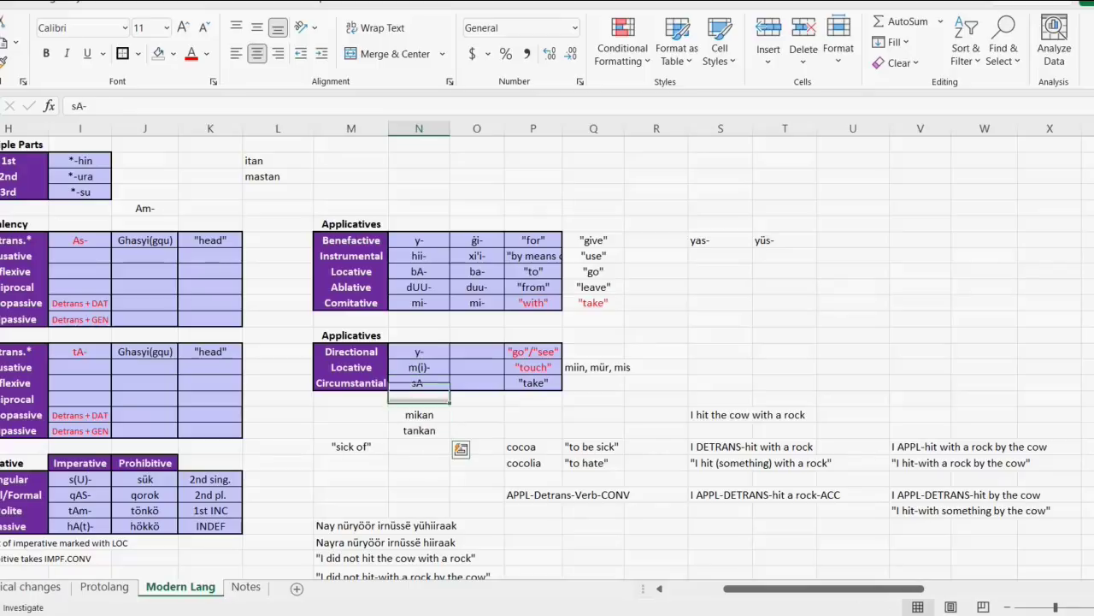
key("ctrl+z")
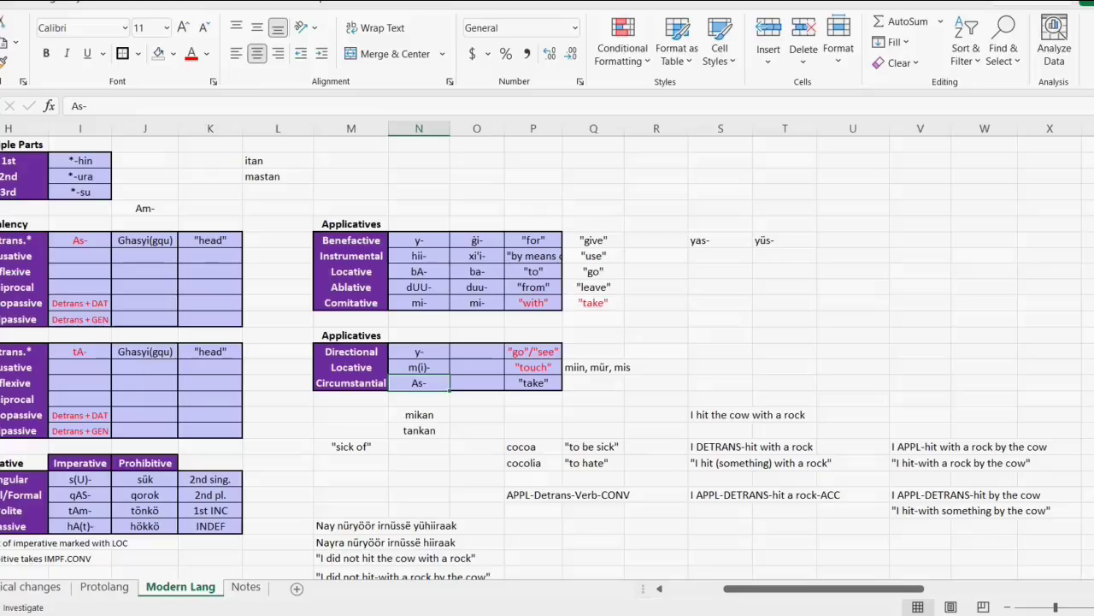
Step: Change the Circumstantial prefix to "AAs-" and enter the forms "ḣighasuhin, ḣighasuura, ḣighasusu" beside its "take" meaning
left_click(419, 415)
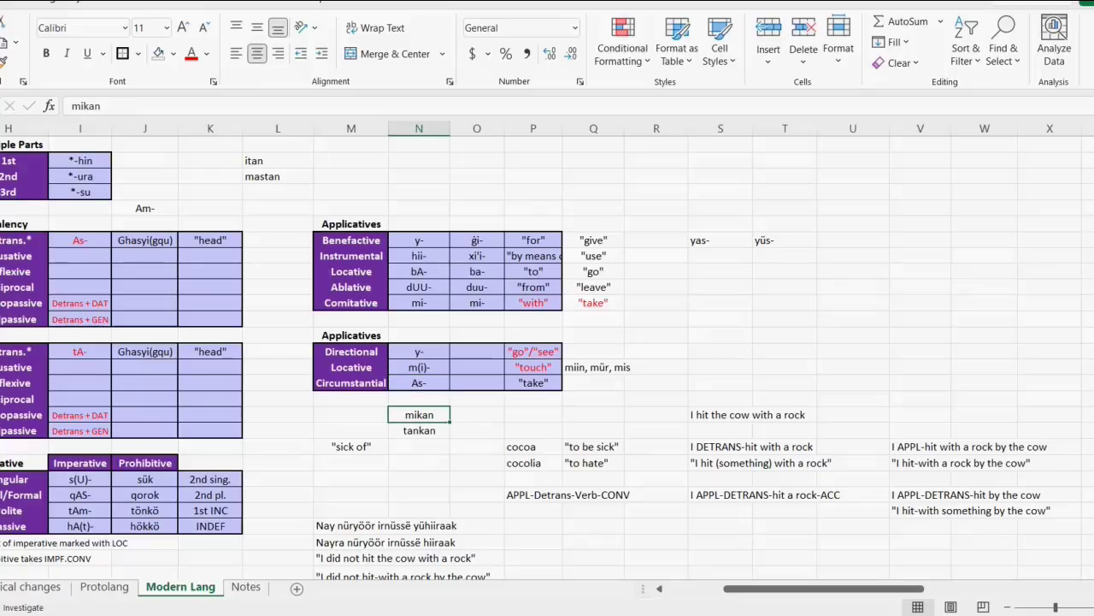
left_click(419, 383)
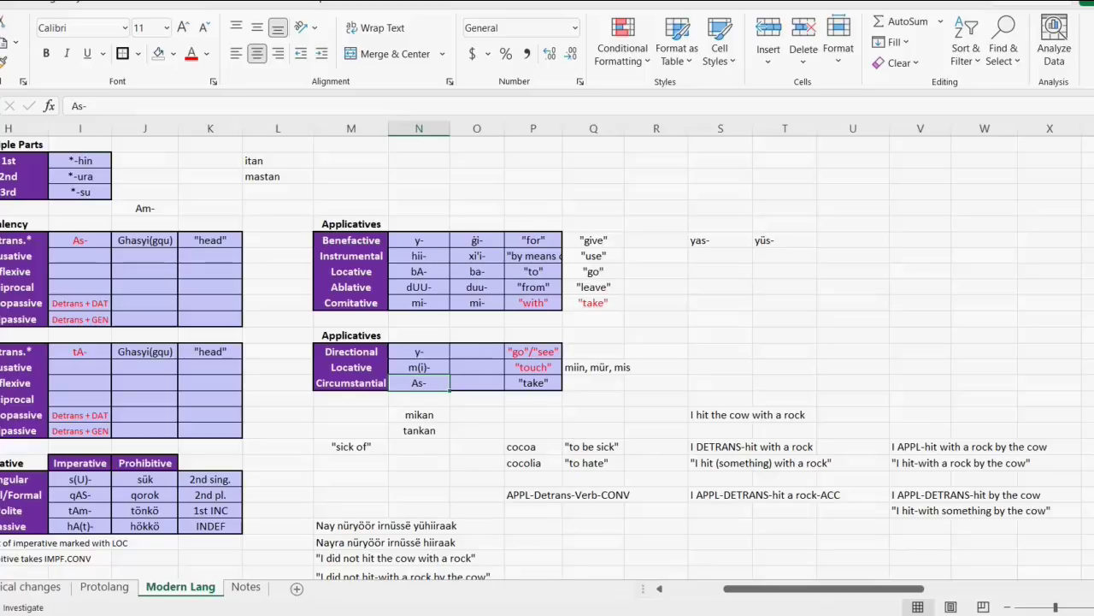
double_click(413, 382)
type("A")
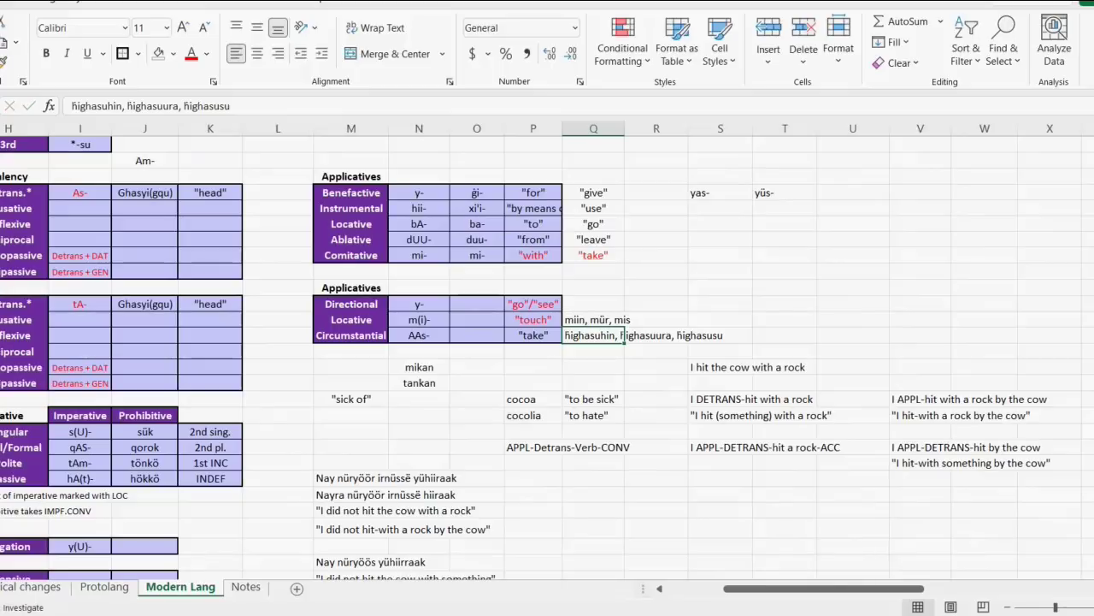
key("shift+Right")
key("shift+Right")
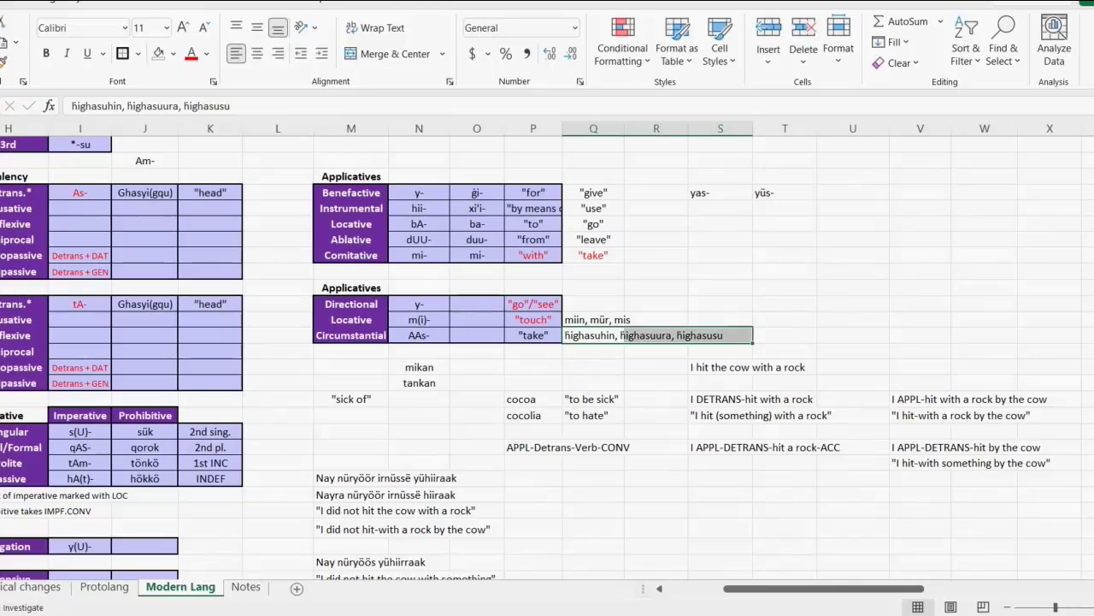
left_click(418, 336)
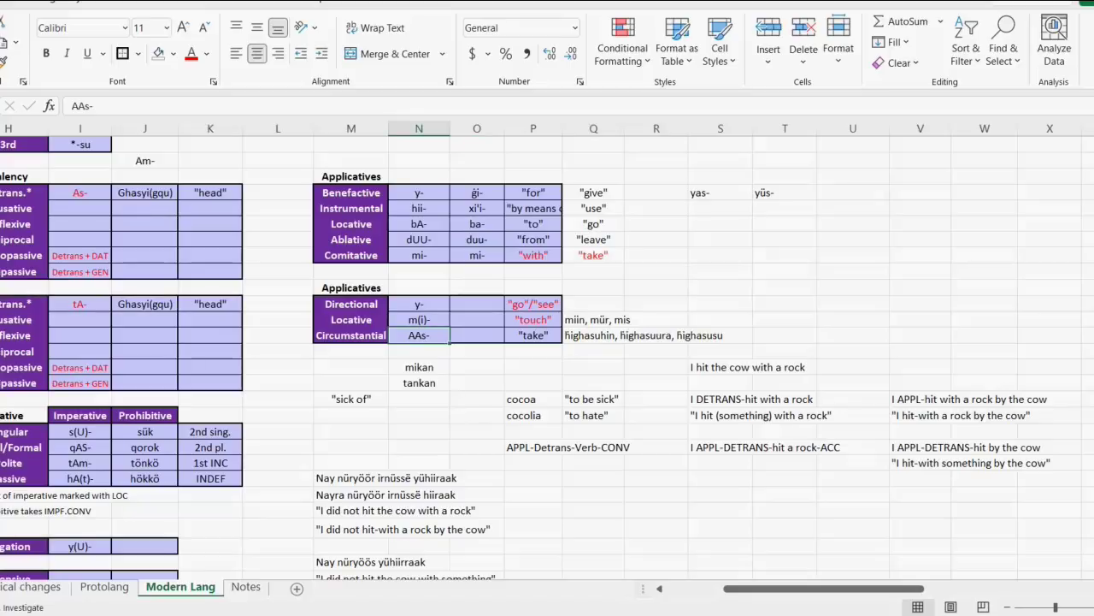
Step: Replace the Circumstantial forms with "üssin, örűűl, össü" and enter "*ḣighusu" as the row's source form, consulting the word list
left_click_drag(593, 335, 721, 335)
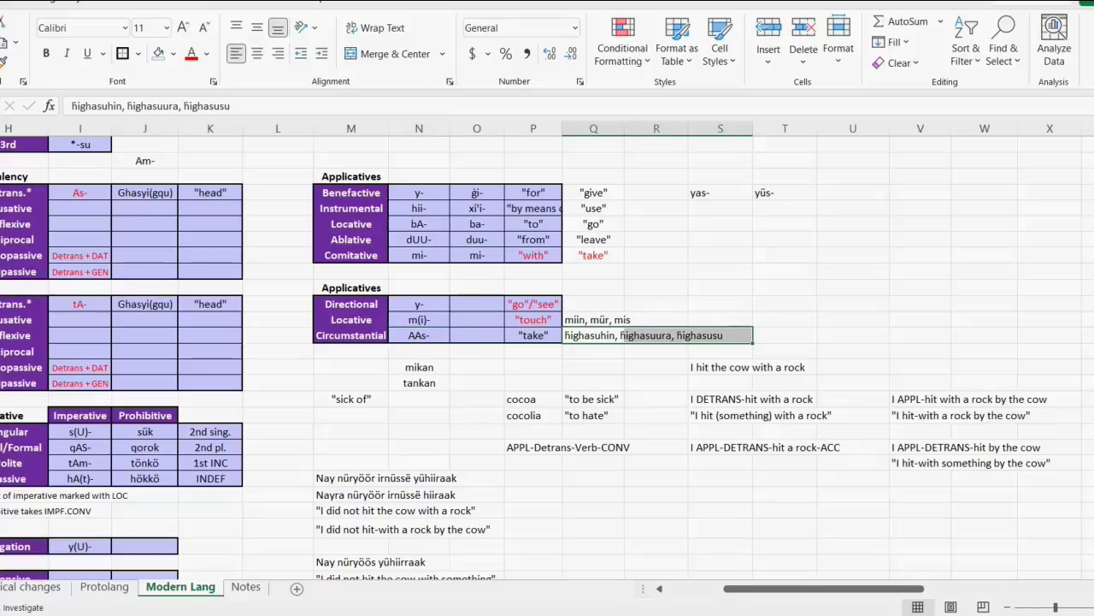
scroll(548, 342, "left", 3)
scroll(547, 342, "up", 12)
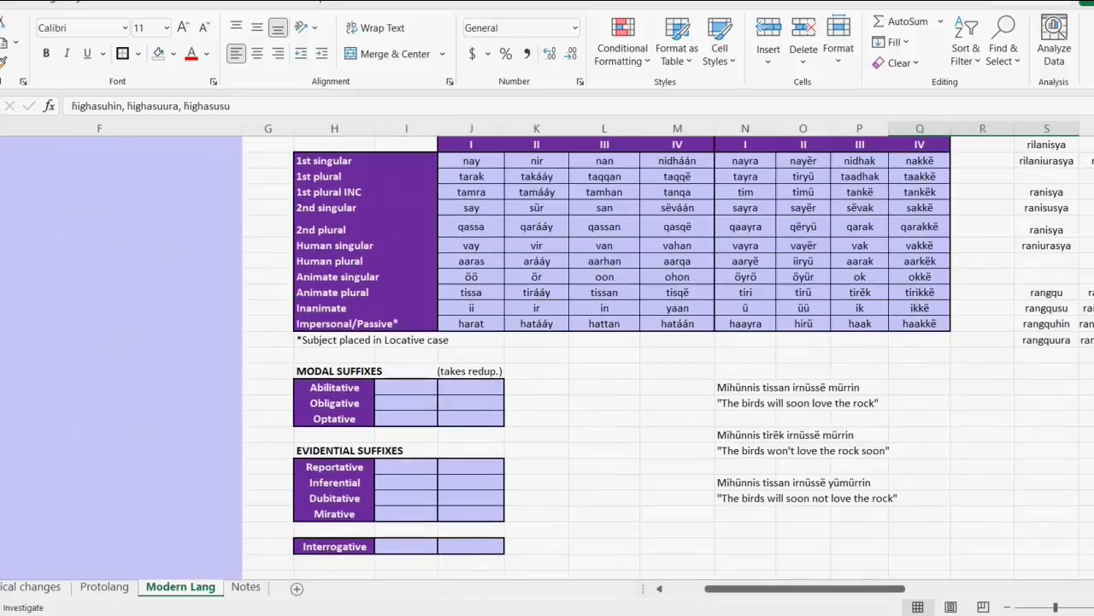
scroll(547, 357, "up", 7)
scroll(548, 357, "left", 1)
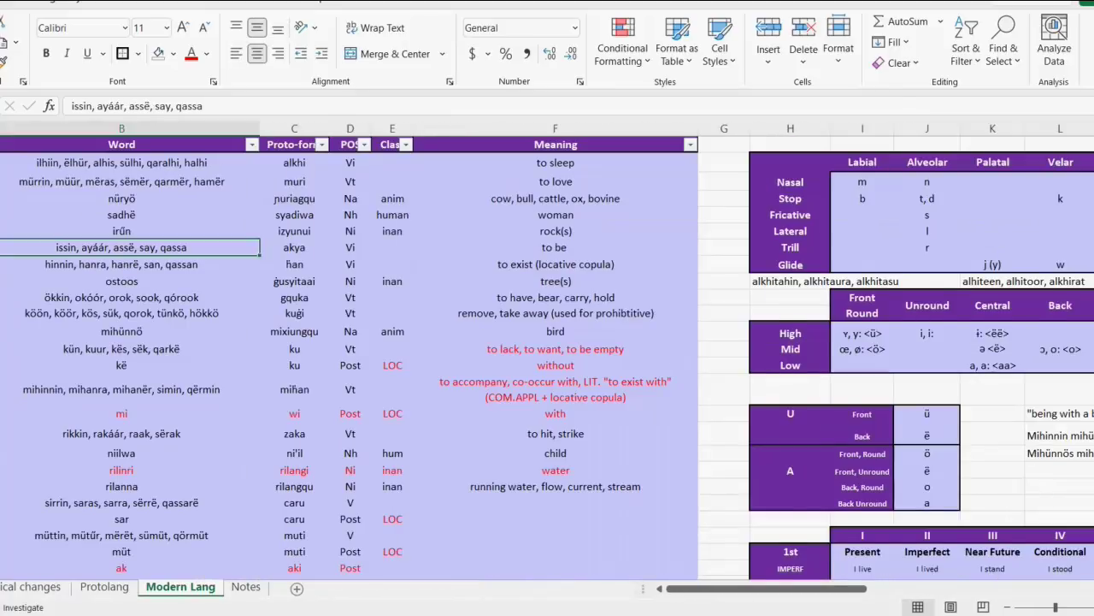
scroll(547, 357, "down", 1)
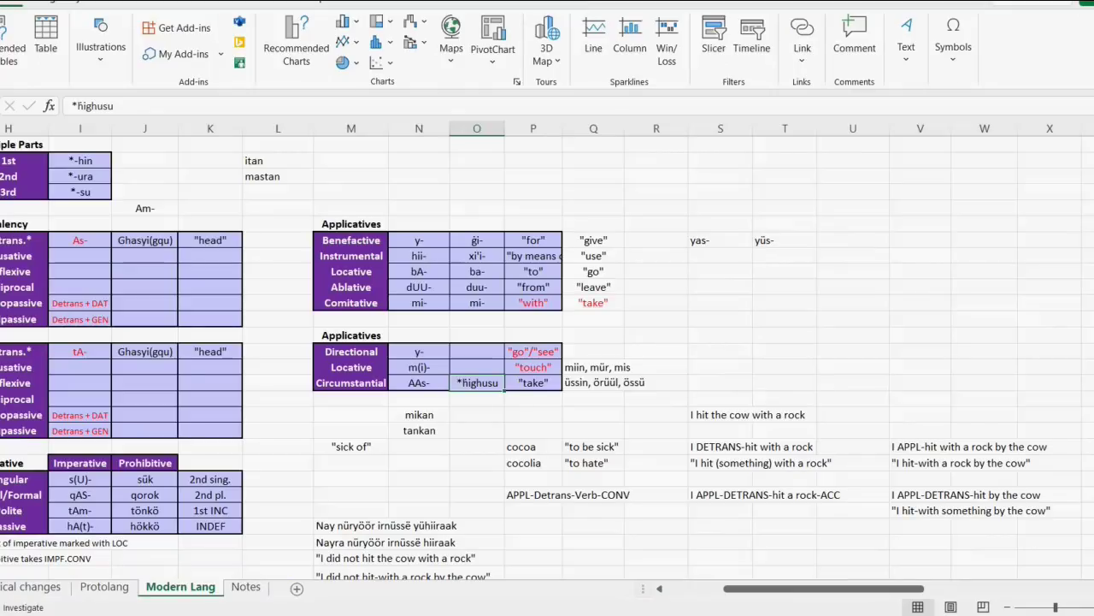
left_click_drag(656, 383, 594, 383)
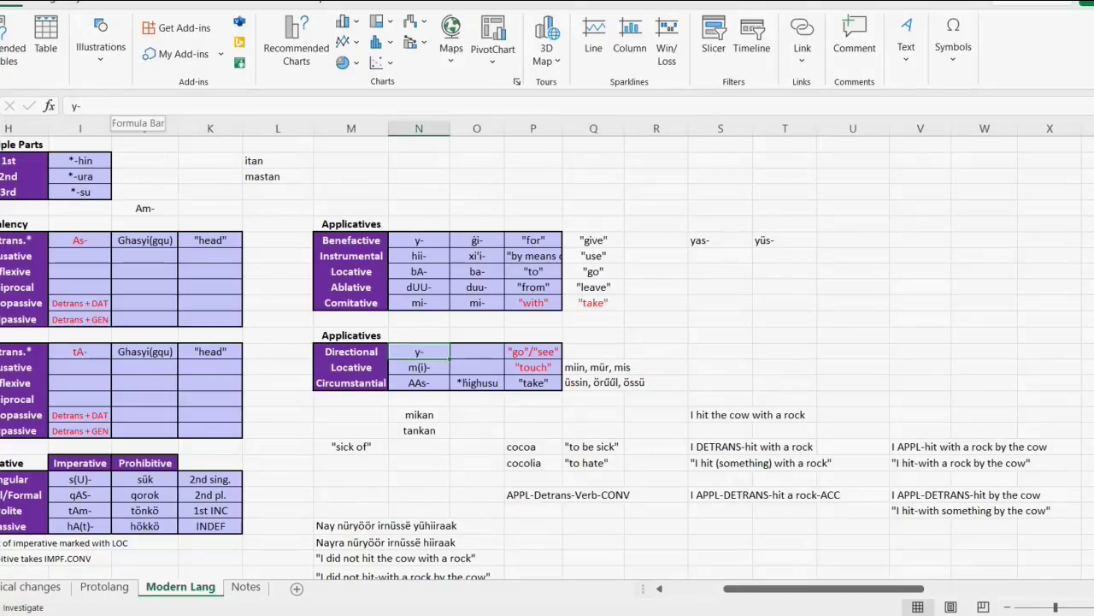
Step: Try "l-" and "lA-" as the Directional prefix, and undo the last change
type("l-")
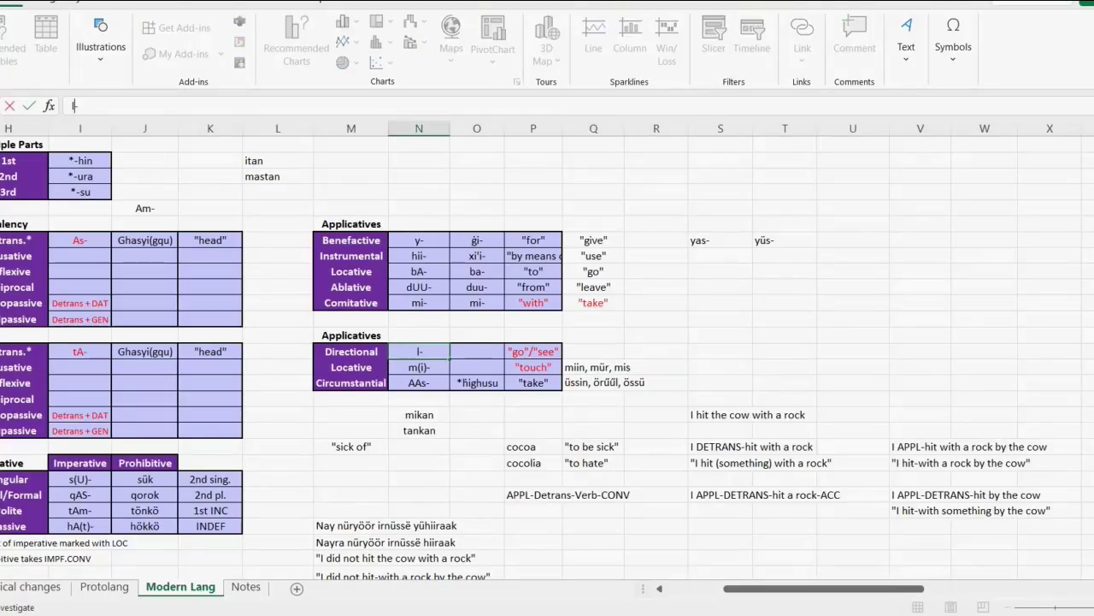
key("ctrl+Return")
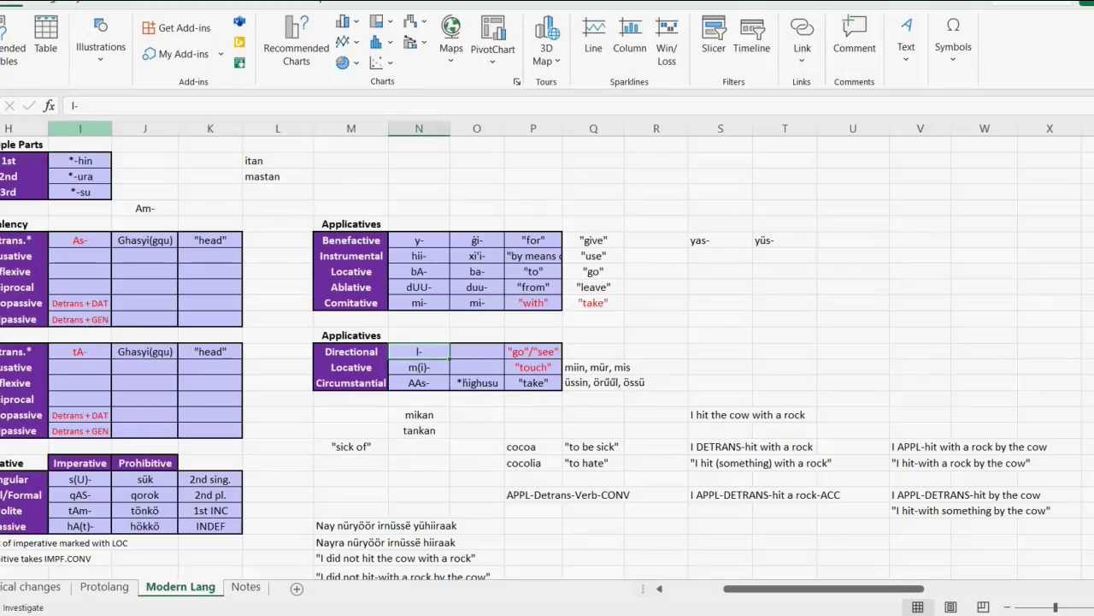
left_click(75, 105)
type("A")
key("ctrl+Return")
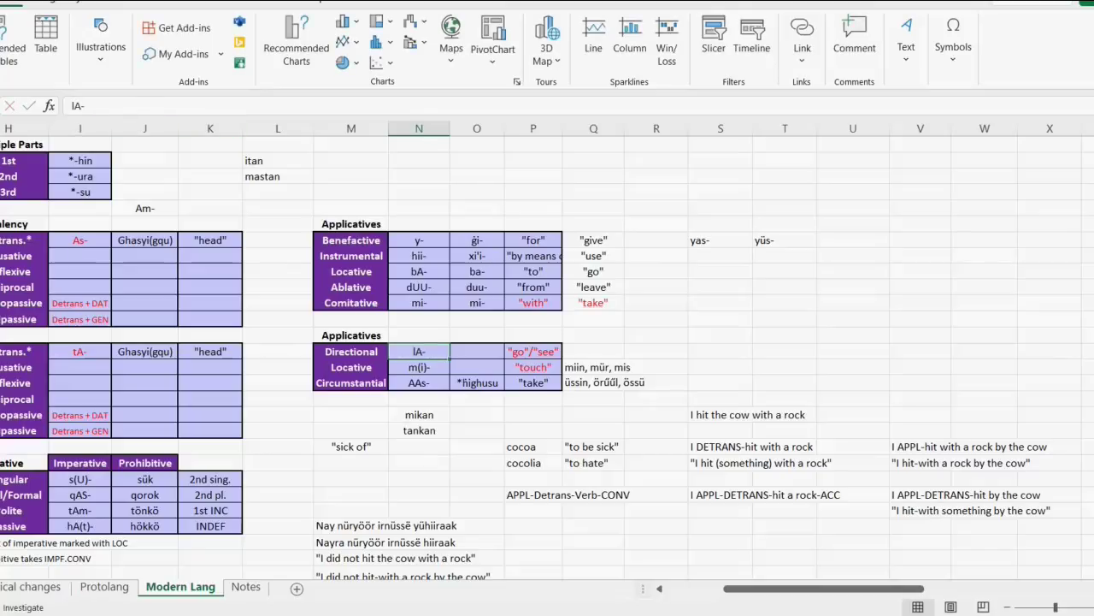
key("ctrl+z")
Step: Set the Directional prefix to "il-" and the Circumstantial prefix to "Aas(U)-"
type("il-")
key("ctrl+Return")
left_click(79, 351)
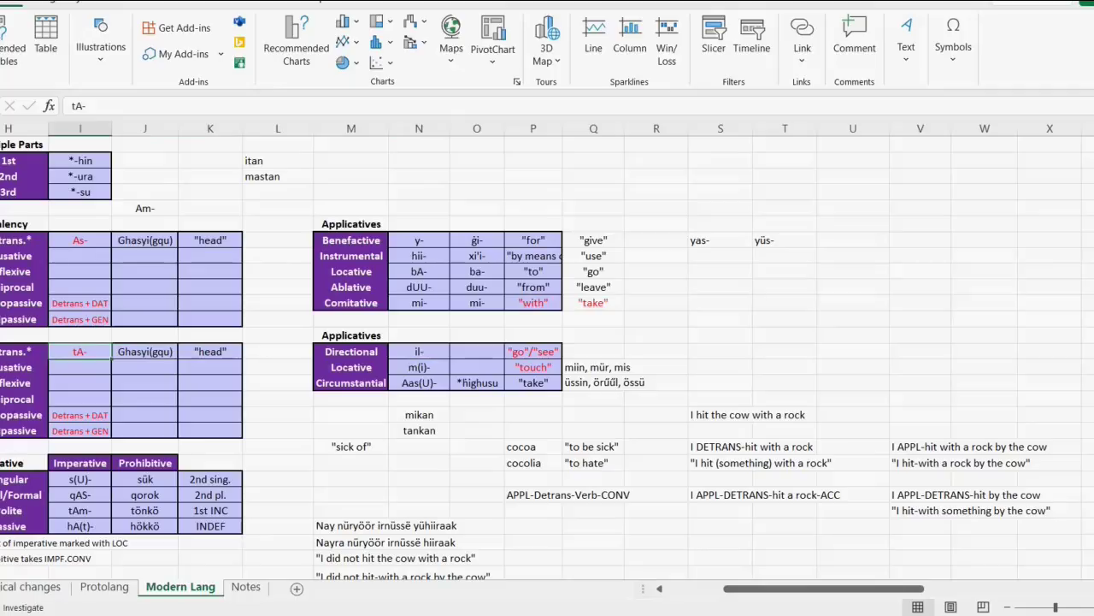
Step: Enter the Directional source "*hila" with the forms "illin, iláár, ilrë", and the Locative source "*mi"
left_click(419, 352)
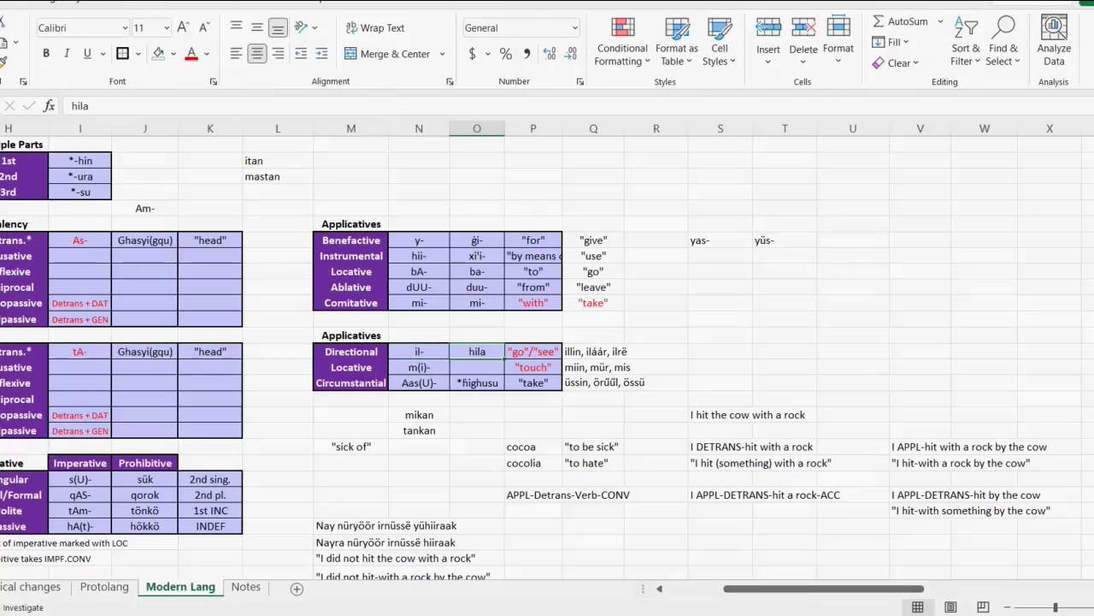
left_click(593, 352)
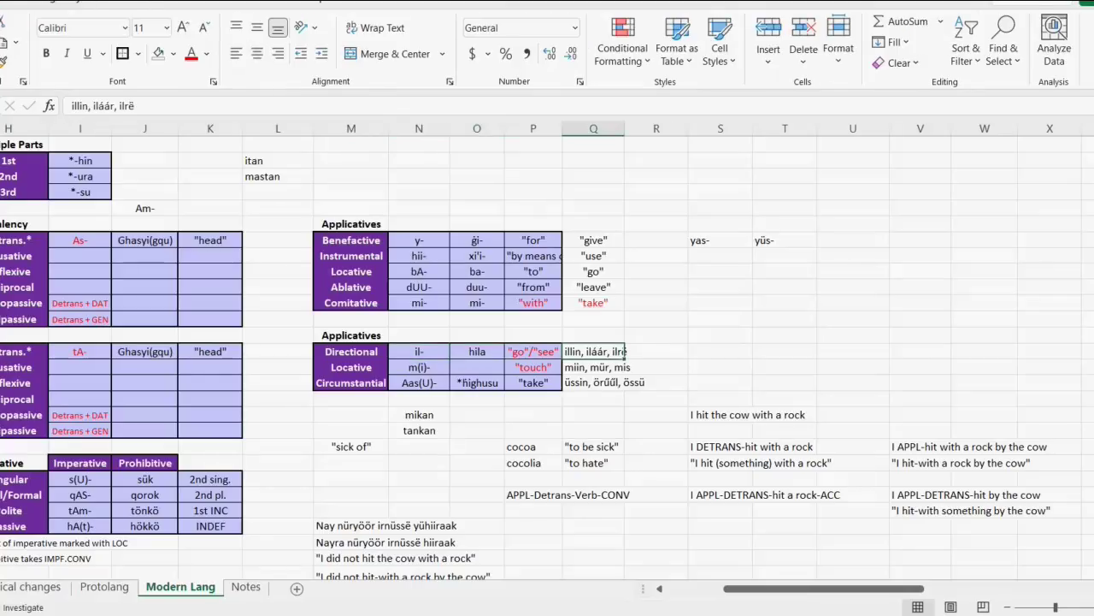
left_click_drag(656, 352, 593, 351)
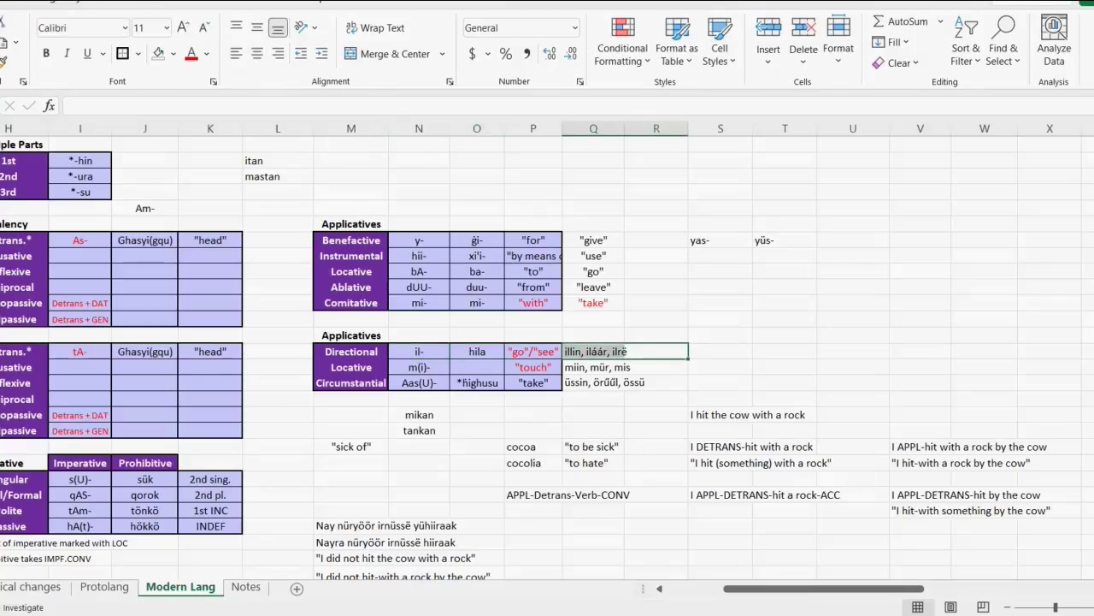
left_click(532, 352)
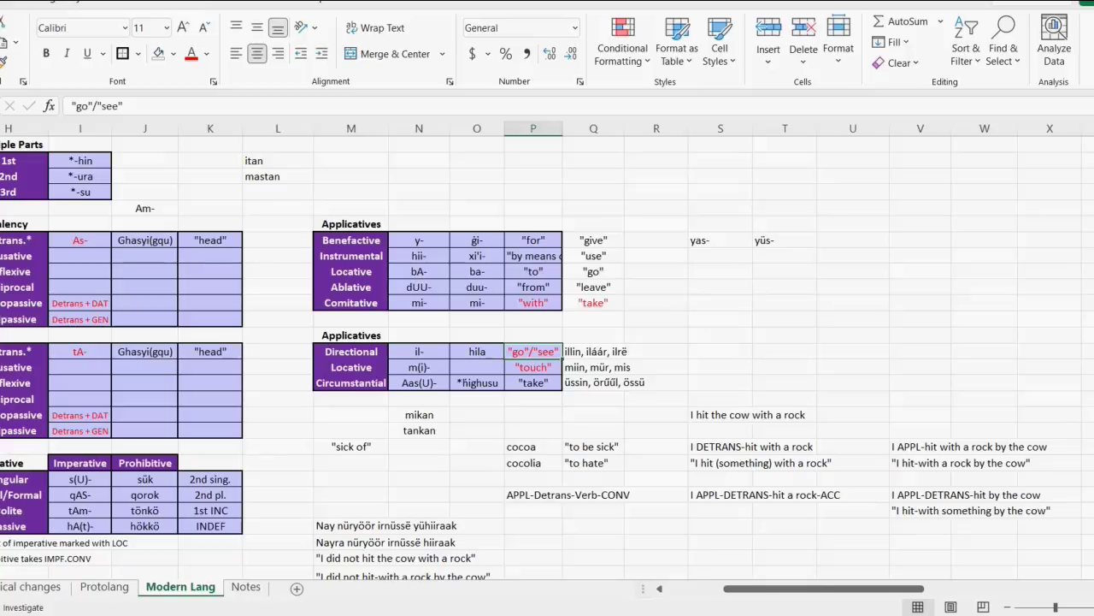
left_click_drag(419, 352, 419, 382)
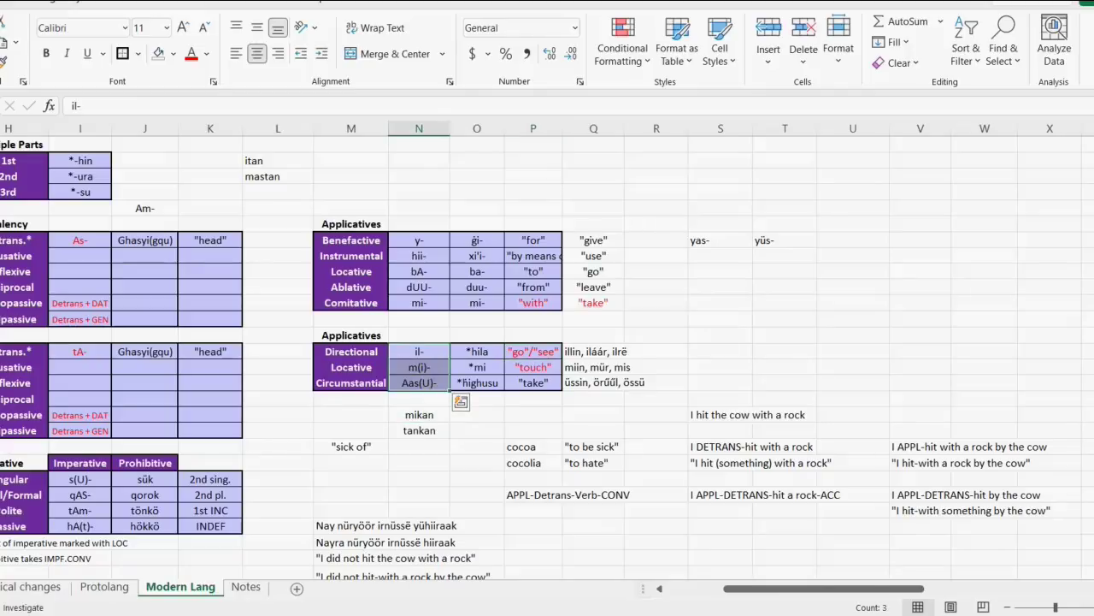
Step: Review the Protolang sheet's entries for the verbs "*hila", "*mi" and "*ḣighusu", and return to the Modern Lang sheet
left_click(105, 587)
left_click_drag(71, 313, 304, 356)
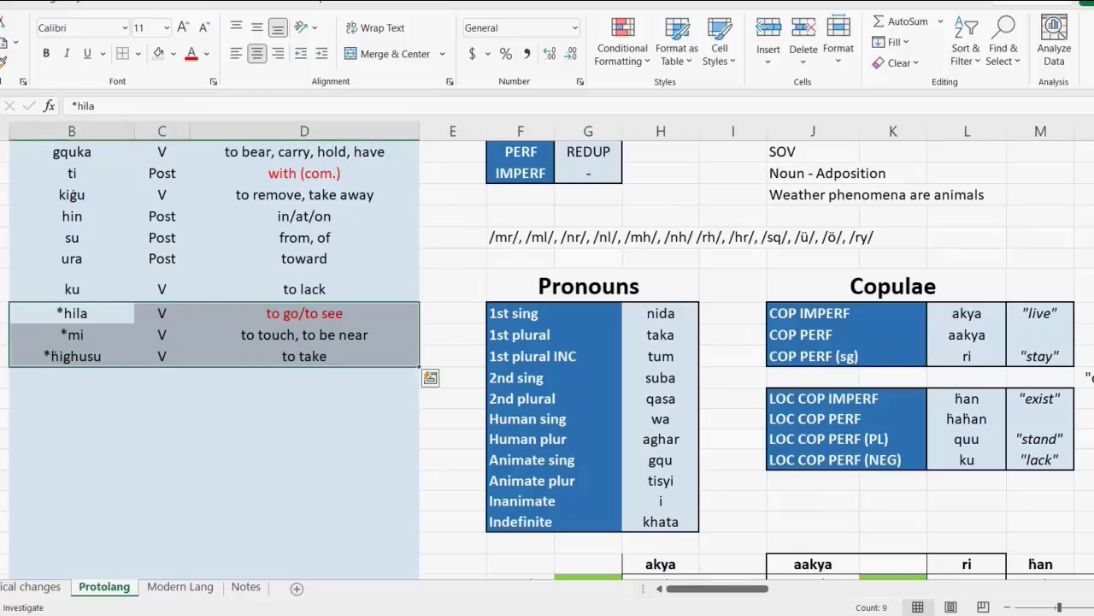
left_click(305, 313)
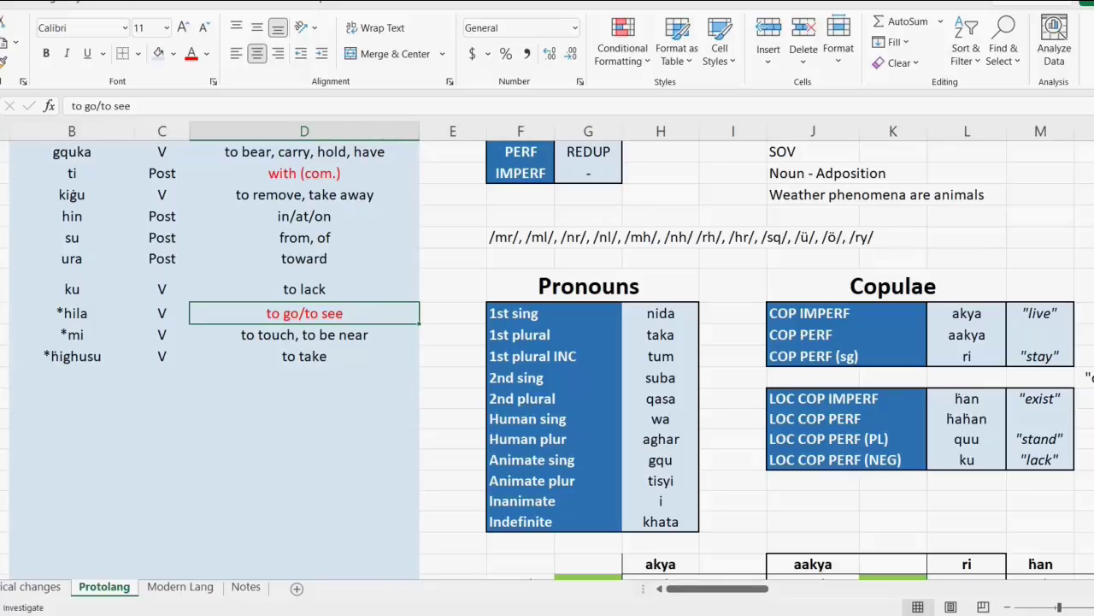
key("ctrl+Page_Down")
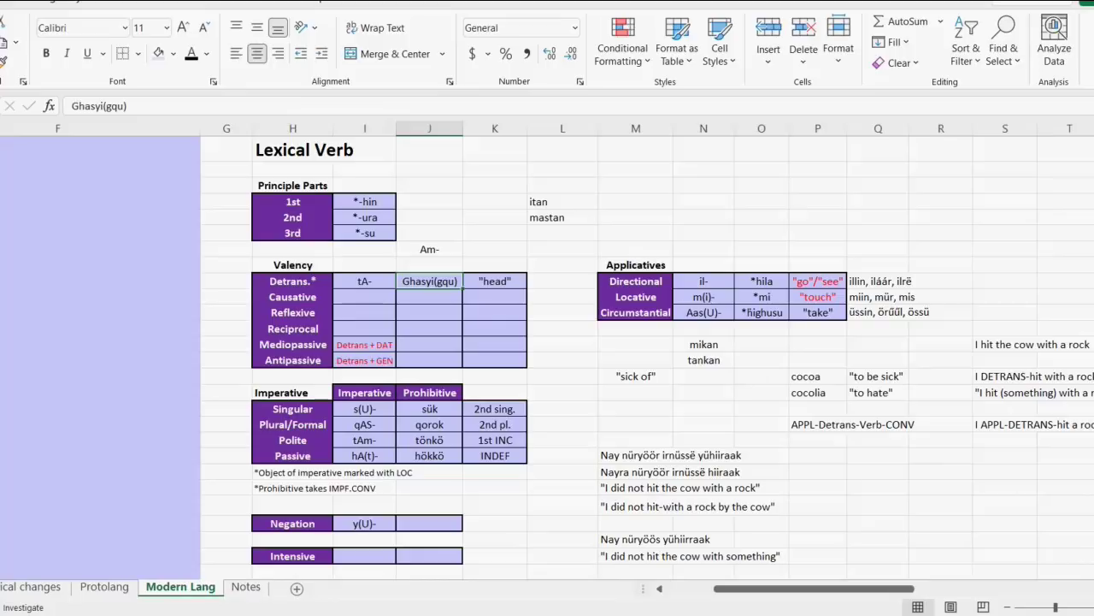
Step: Replace the source form in the Valency table's Detrans. row with "*tiġu"
type("tA")
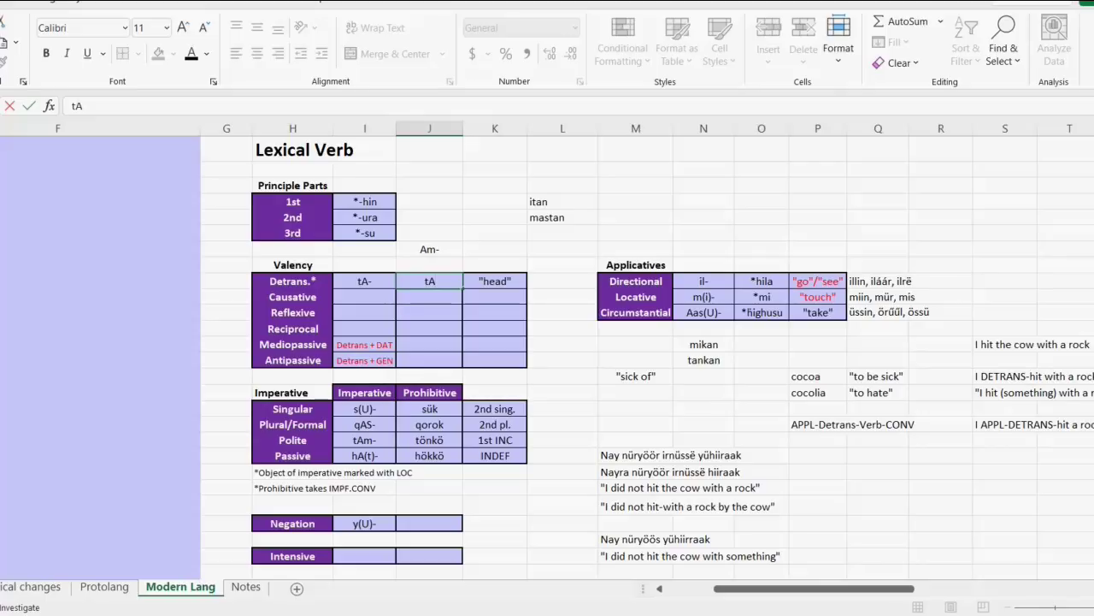
left_click(494, 280)
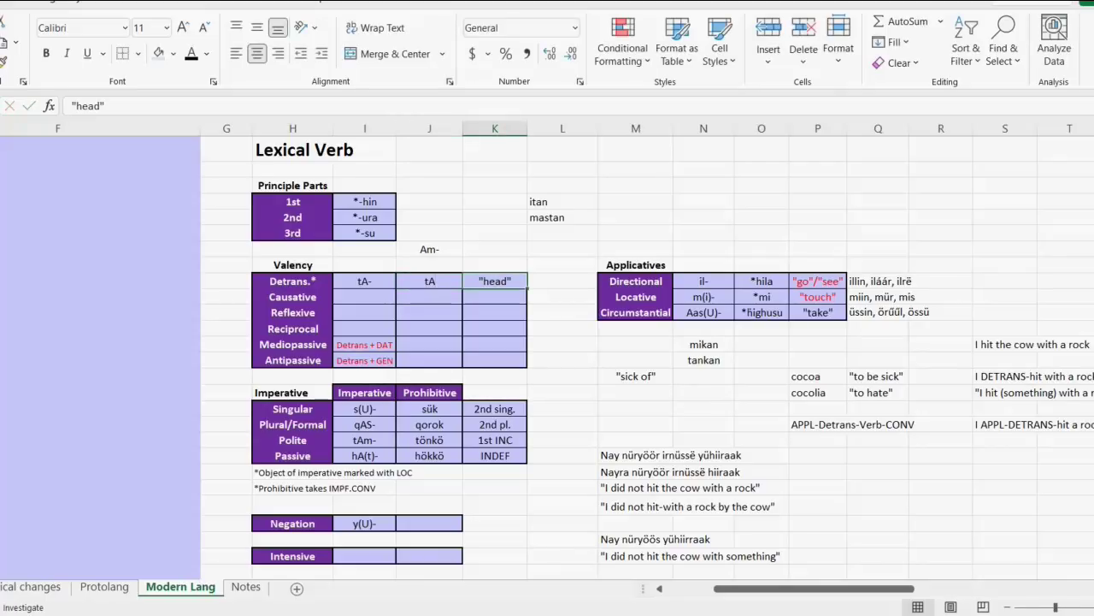
key("ctrl+z")
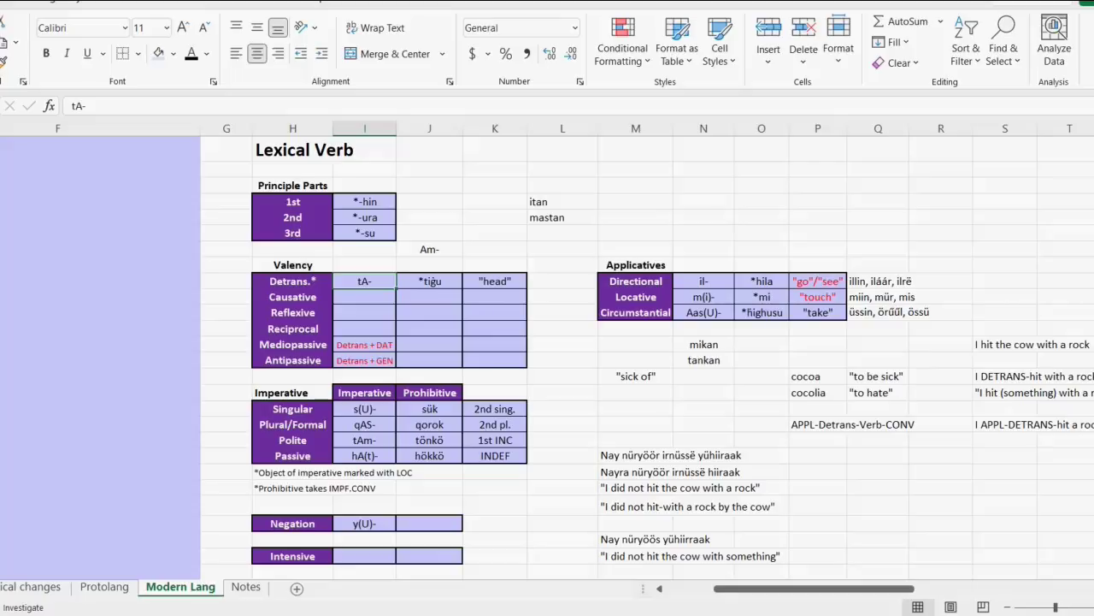
left_click(703, 249)
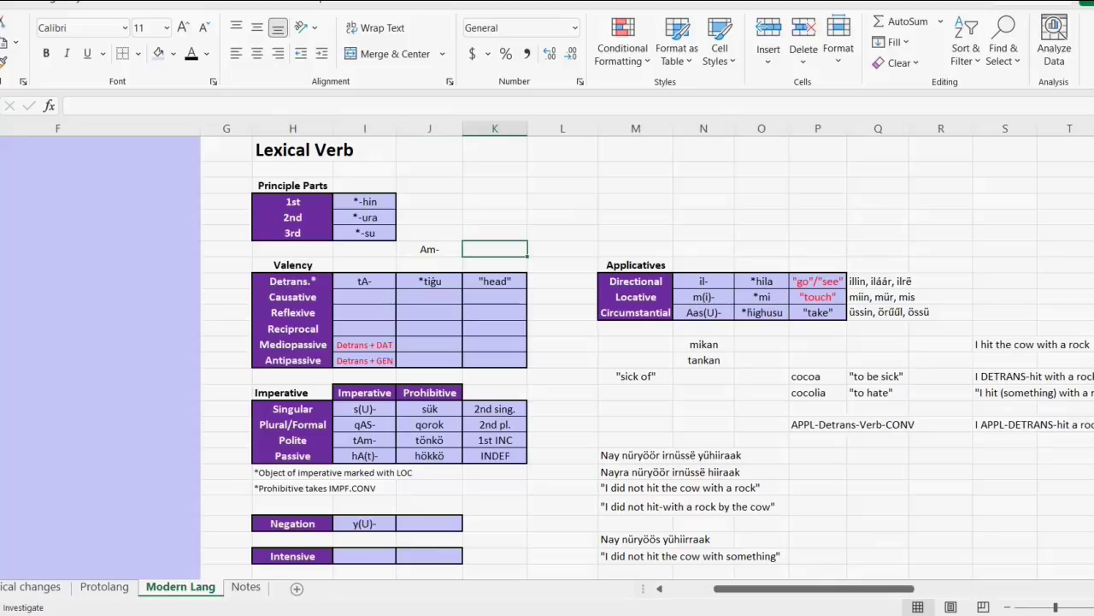
Step: Above the Applicatives table, enter "alxihin, alxiura, alxisu" with "ilhiin, ëlhűr, alhis" and "alxiġihin, alxiġiura, alxiġisu" with "ëlhiin, alhaar, ëlhiis" for the causative
left_click(364, 296)
left_click(293, 297)
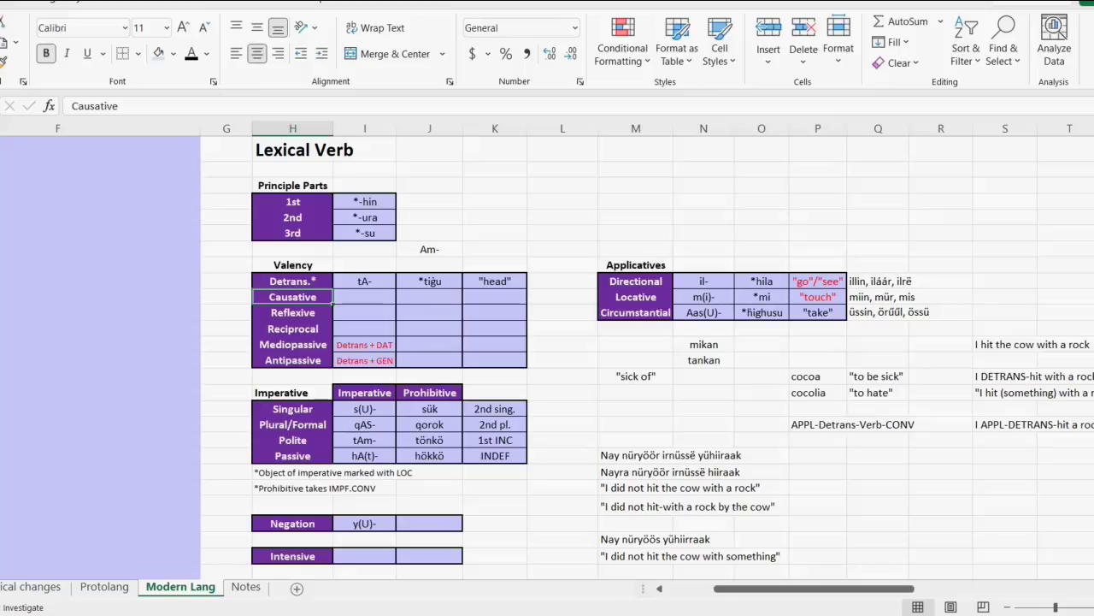
left_click(364, 297)
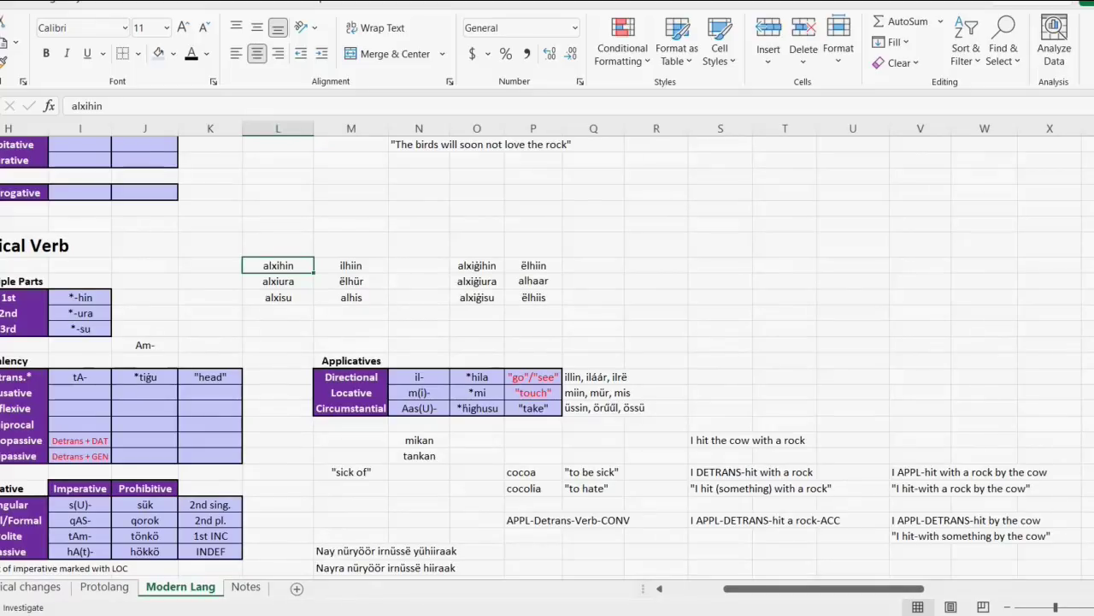
Step: Compare the forms "ilhiin, ëlhűr, alhis" with "ëlhiin, alhaar, ëlhiis" and check the proto-forms they derive from
left_click(477, 265)
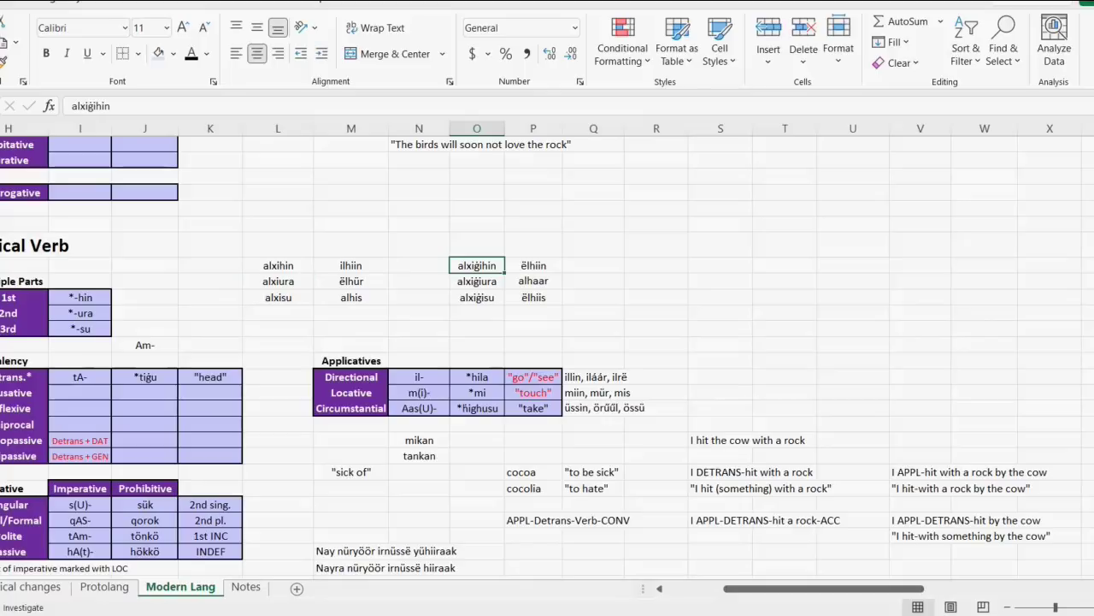
left_click_drag(351, 265, 351, 297)
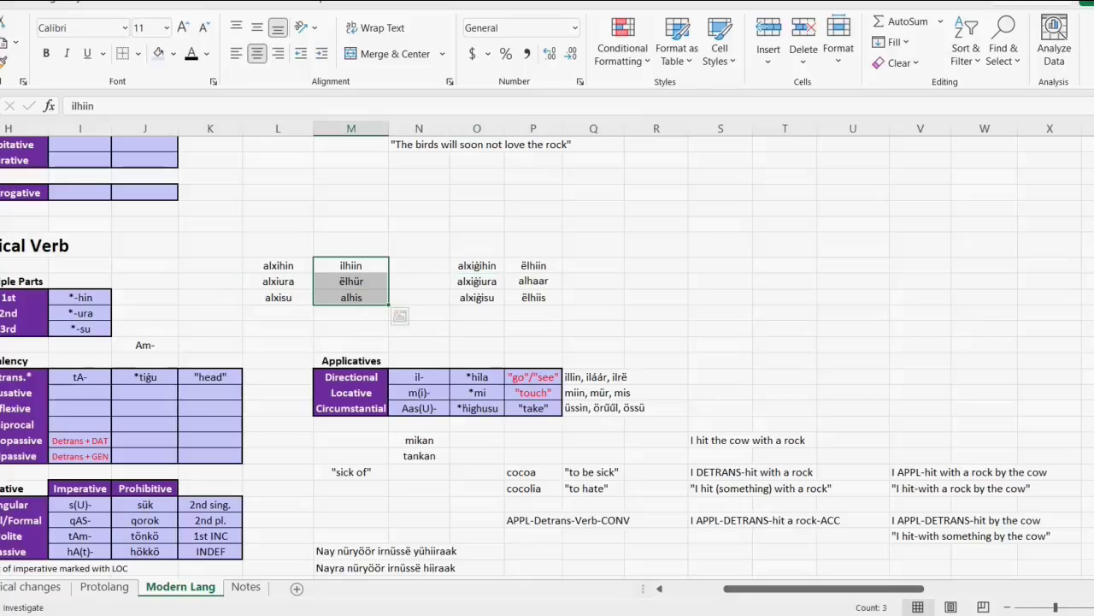
left_click_drag(532, 265, 533, 297)
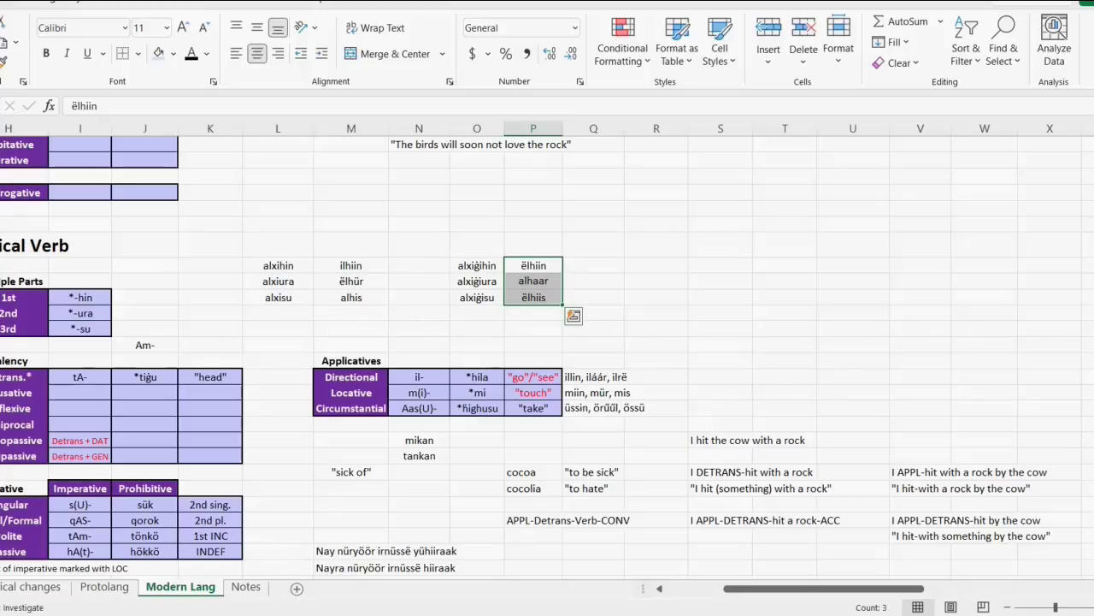
left_click(351, 265)
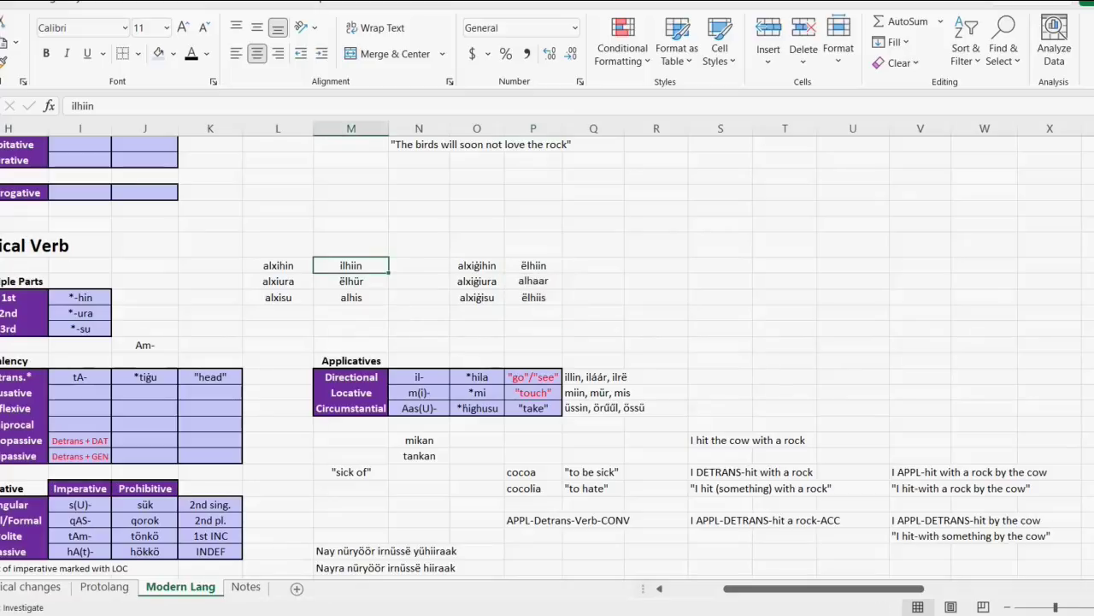
left_click(533, 265)
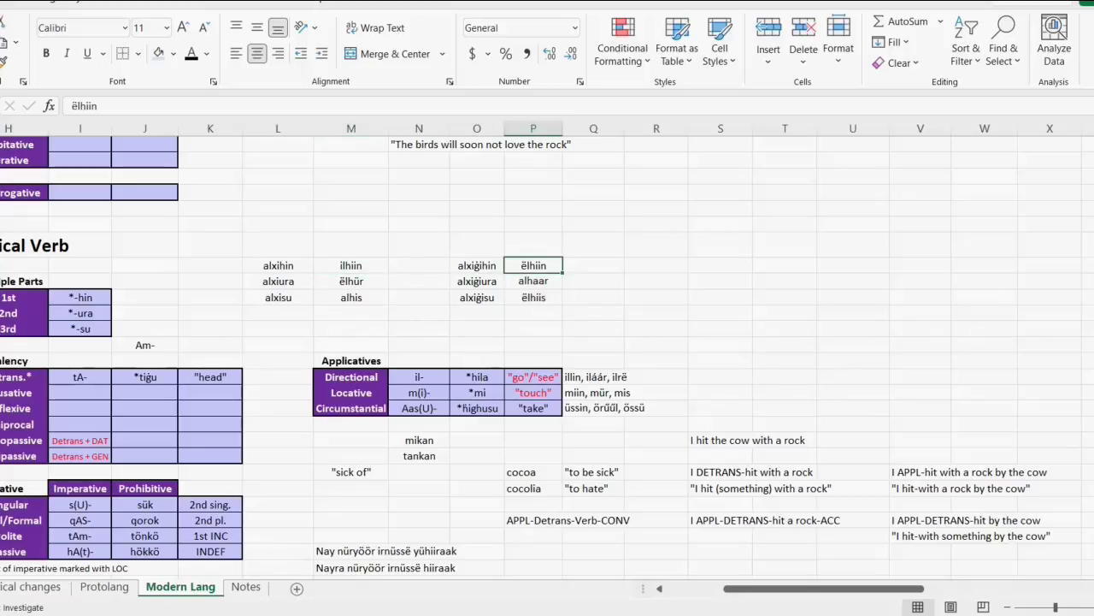
left_click(351, 281)
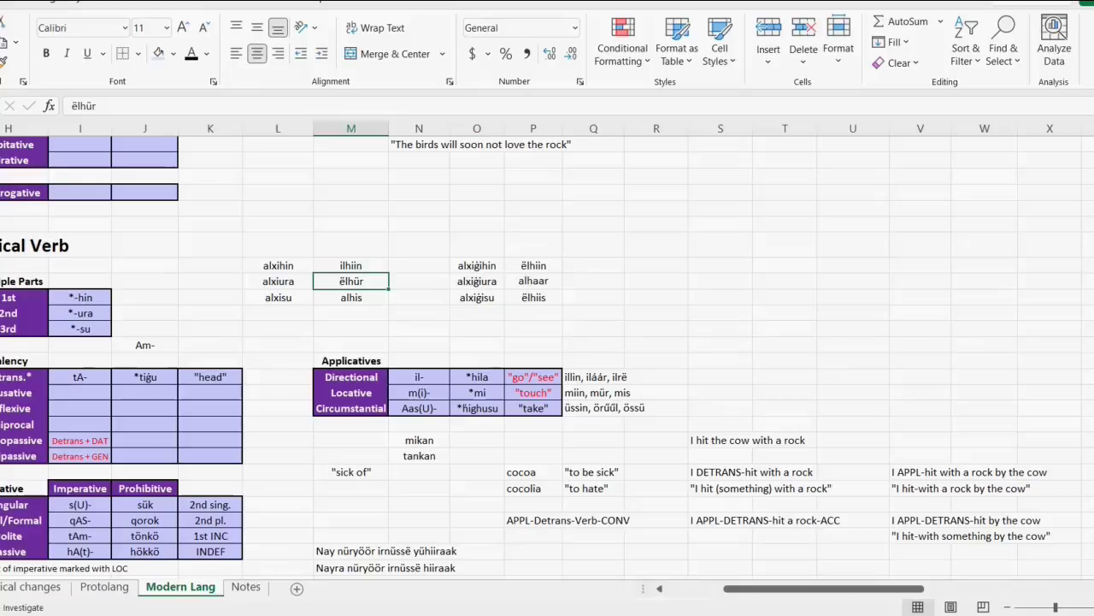
left_click(350, 296)
left_click(532, 297)
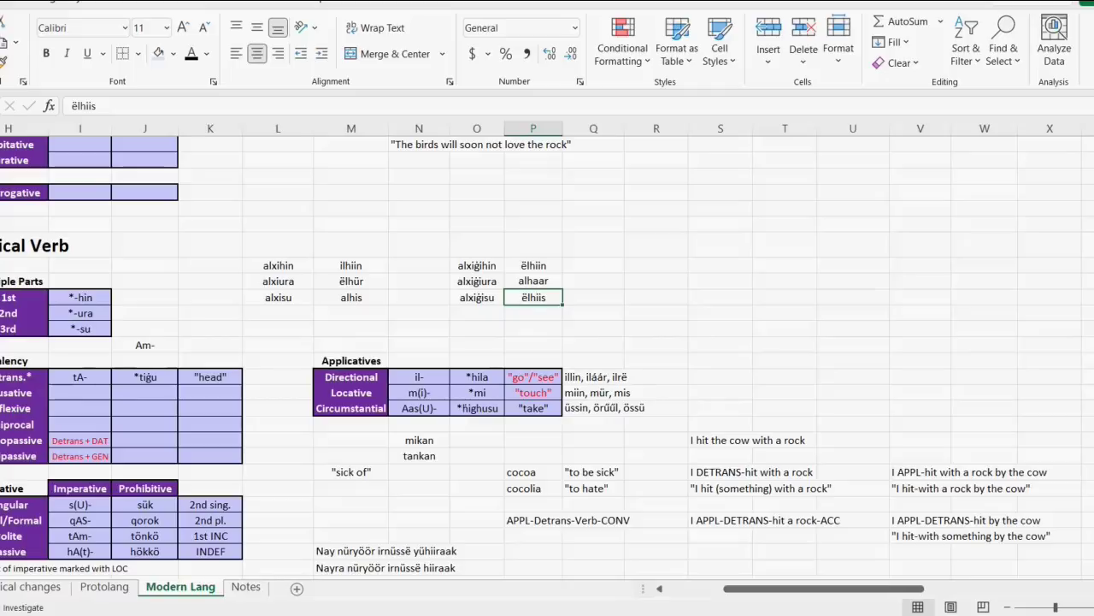
left_click_drag(351, 265, 351, 297)
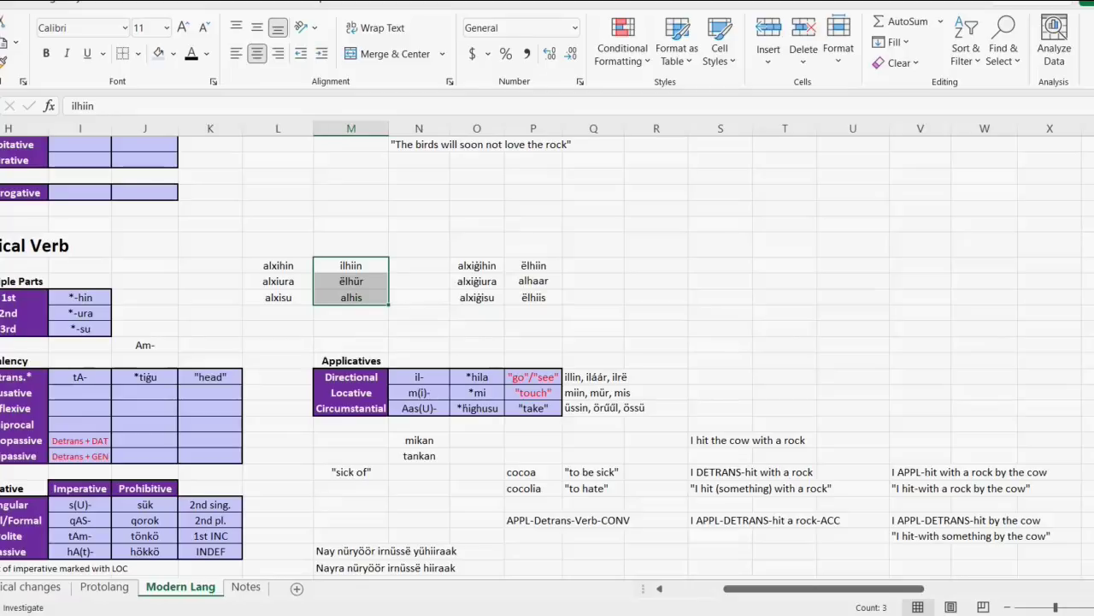
key("ctrl+v")
left_click_drag(532, 265, 532, 297)
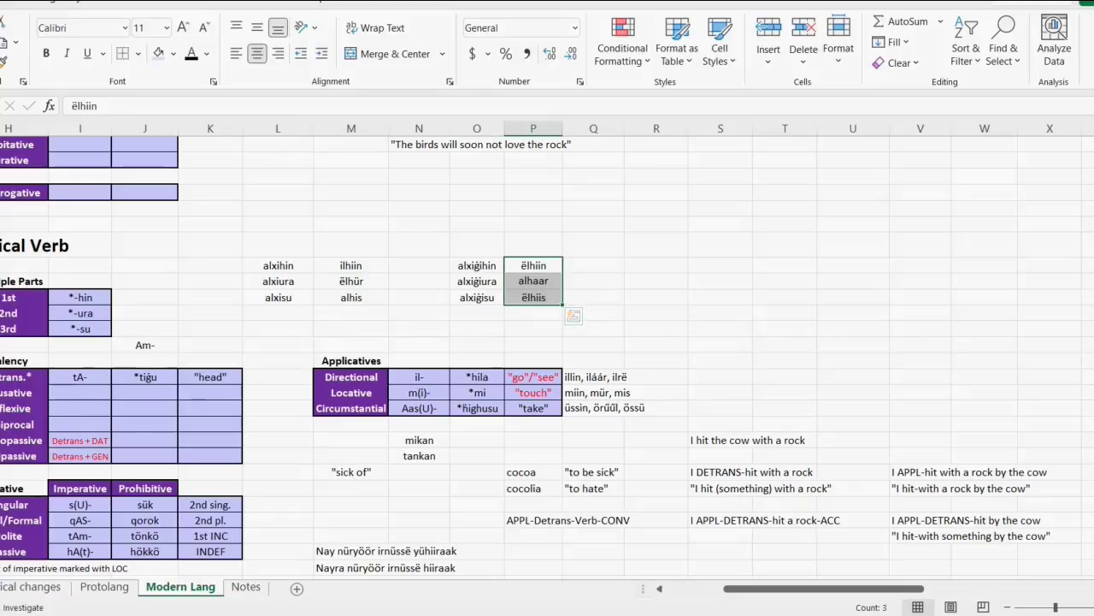
left_click_drag(350, 265, 351, 297)
key("ctrl+v")
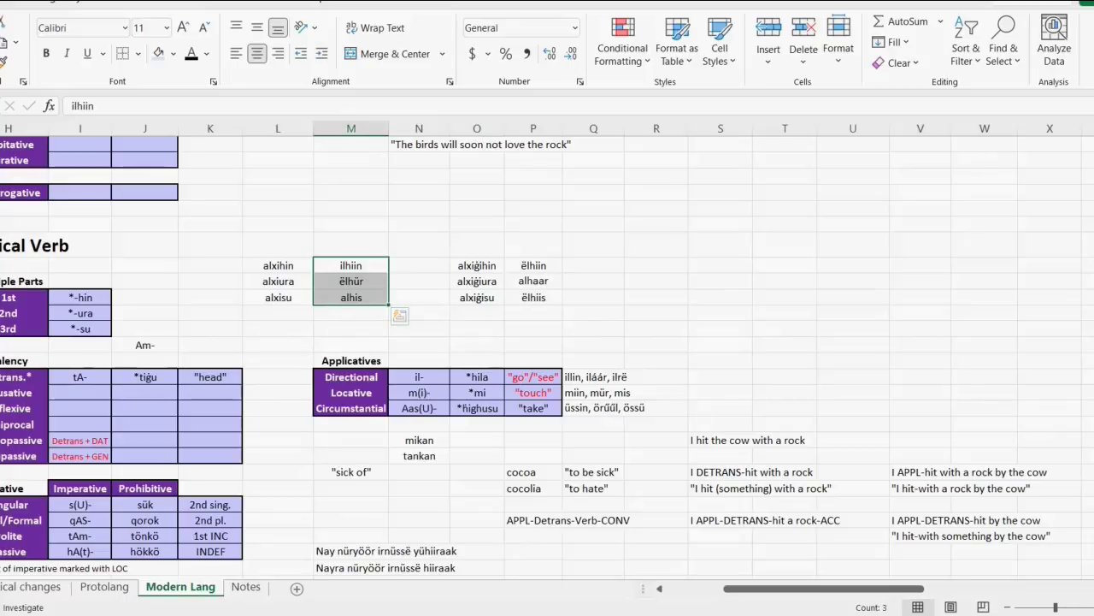
key("Escape")
left_click_drag(533, 265, 533, 296)
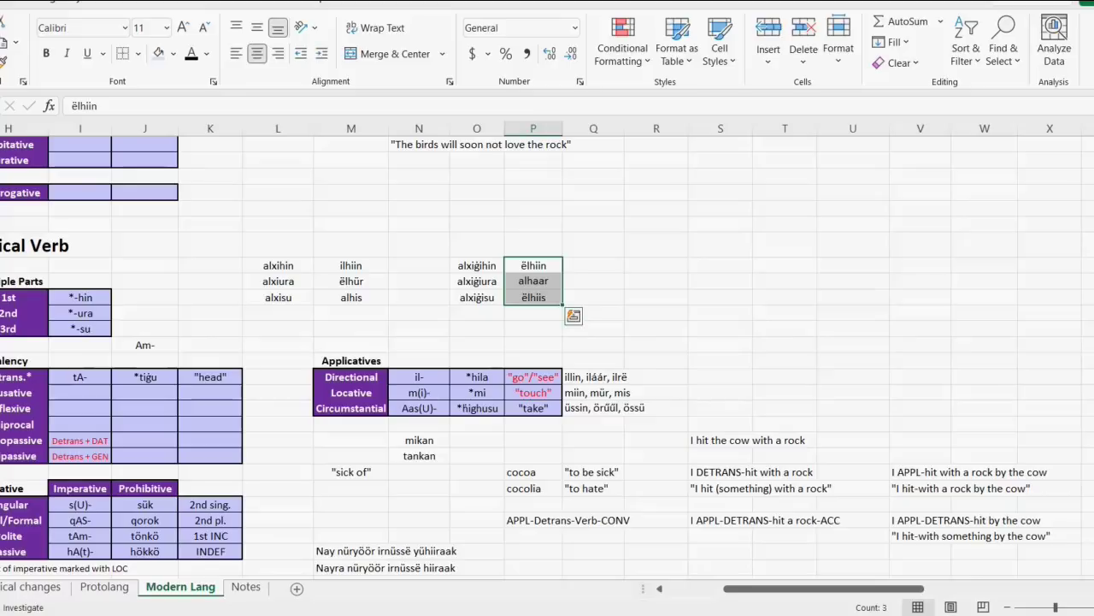
left_click(477, 265)
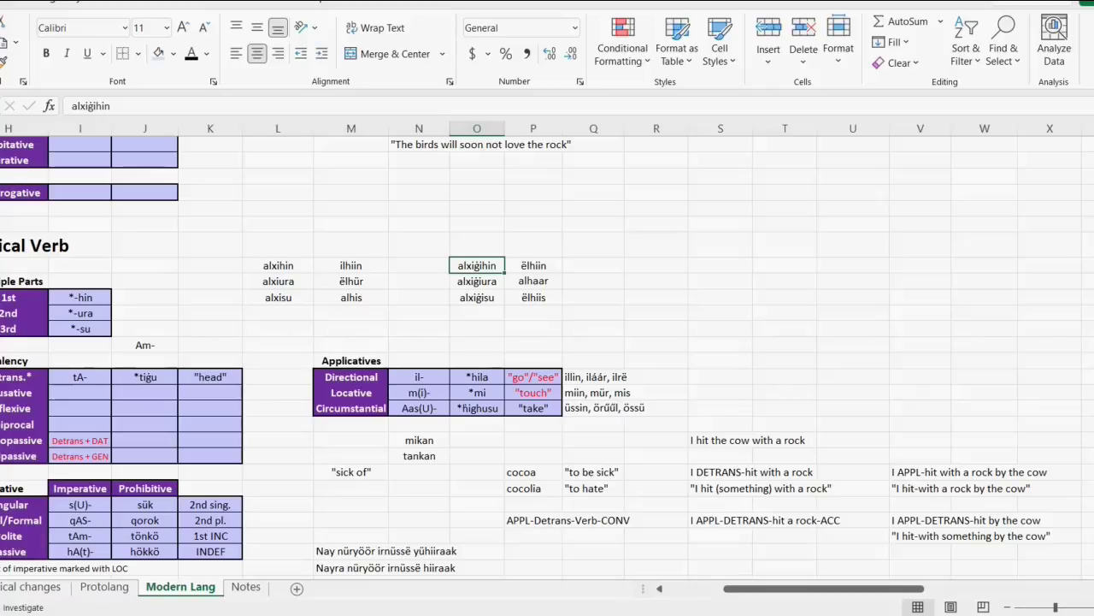
Step: Recheck how the causative forms "ëlhiin, alhaar, ëlhiis" differ from the basic verb forms and their "alxiġ-" sources
left_click_drag(533, 281, 533, 297)
left_click_drag(531, 299, 533, 265)
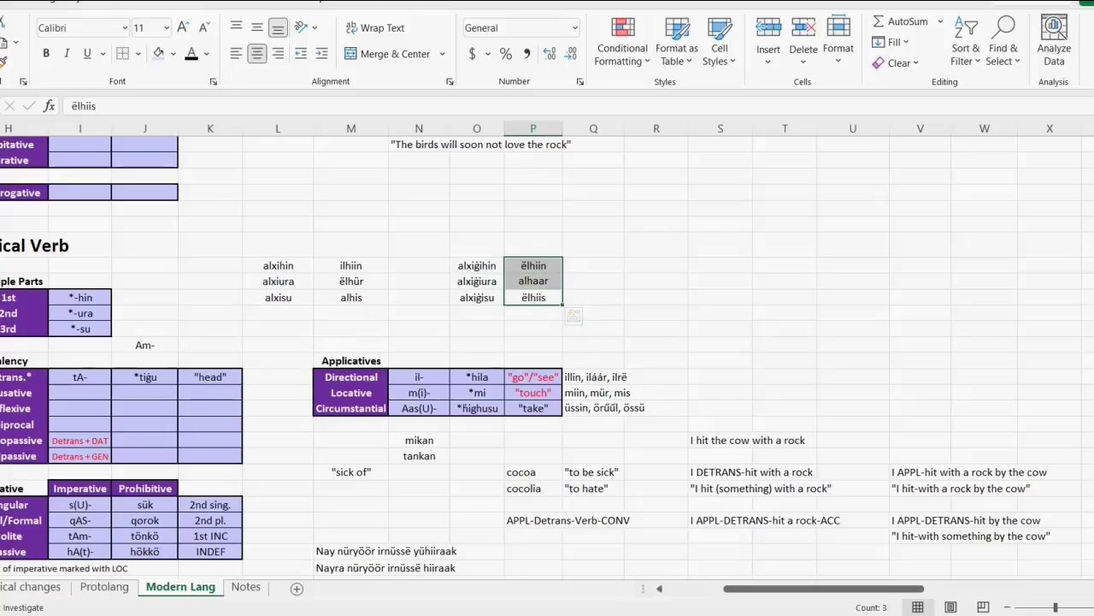
left_click_drag(351, 265, 350, 297)
left_click_drag(533, 265, 532, 296)
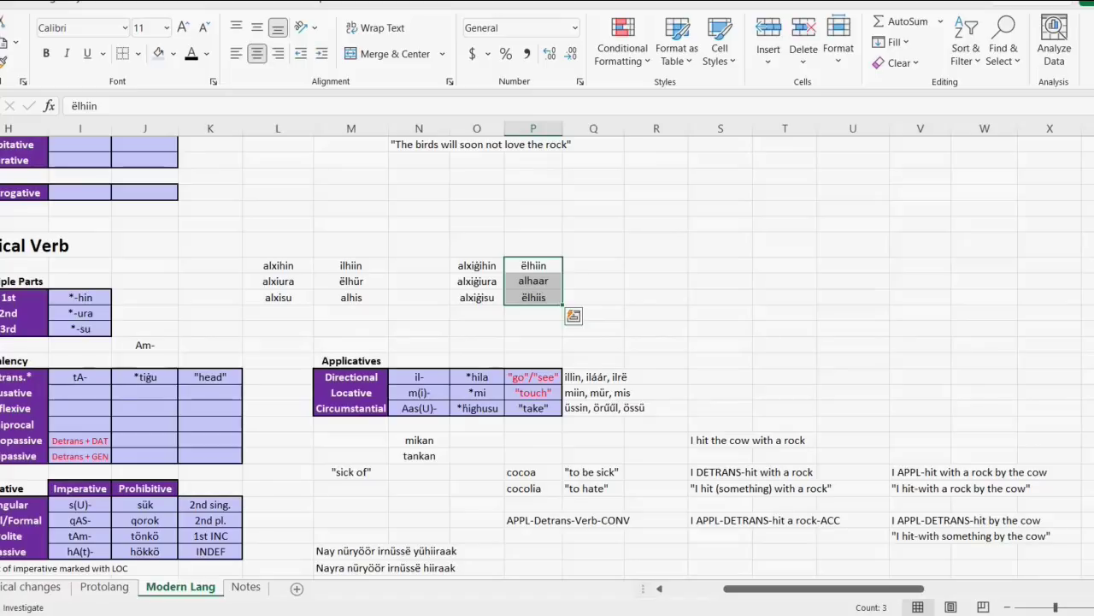
left_click(592, 265)
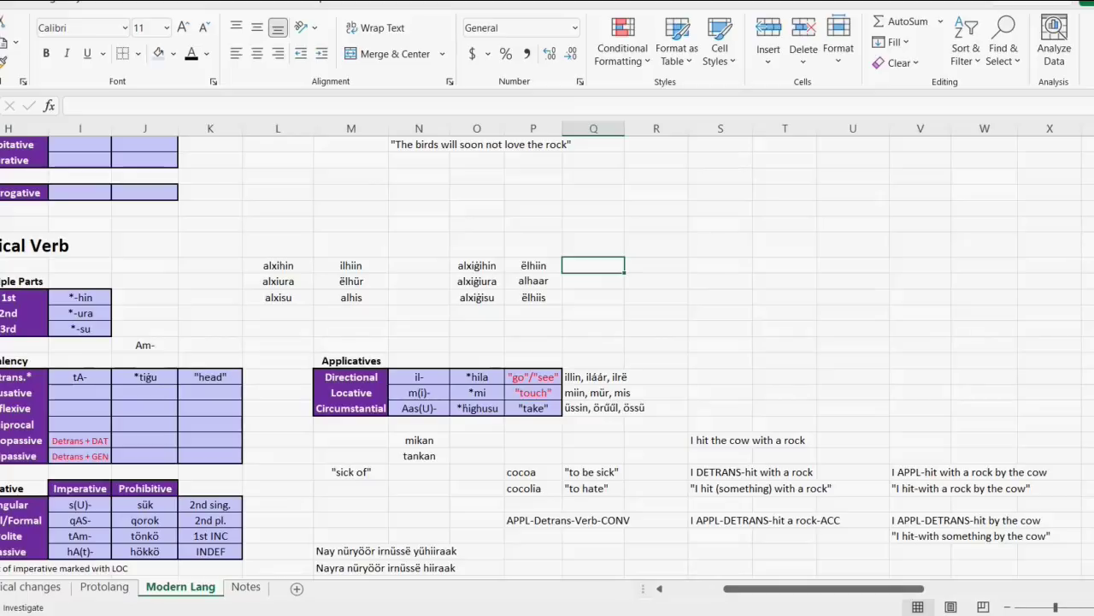
left_click_drag(350, 265, 351, 297)
left_click_drag(533, 265, 533, 296)
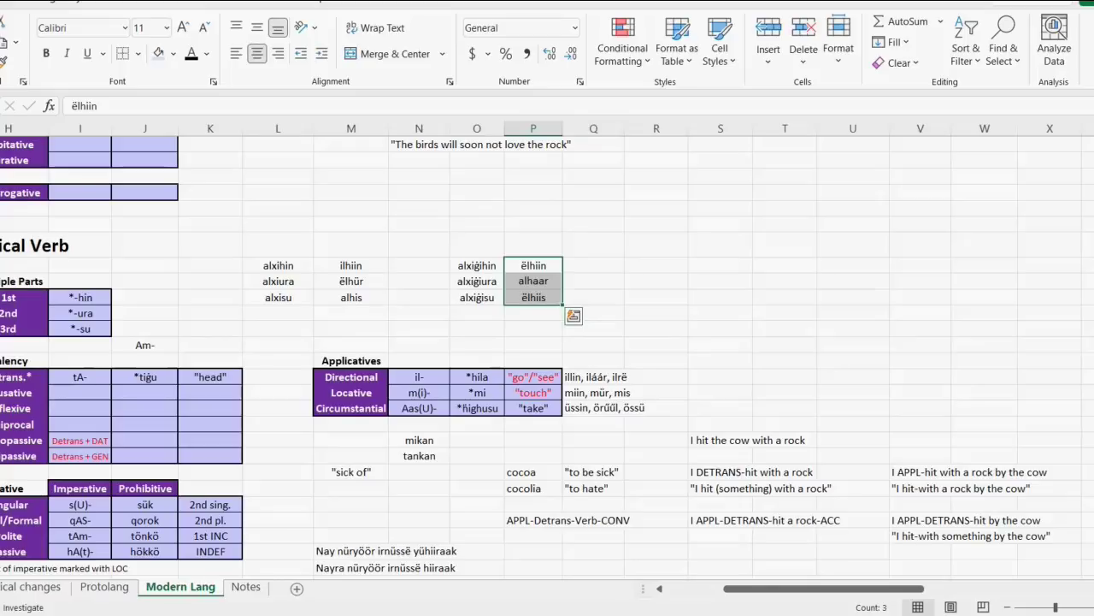
left_click(532, 265)
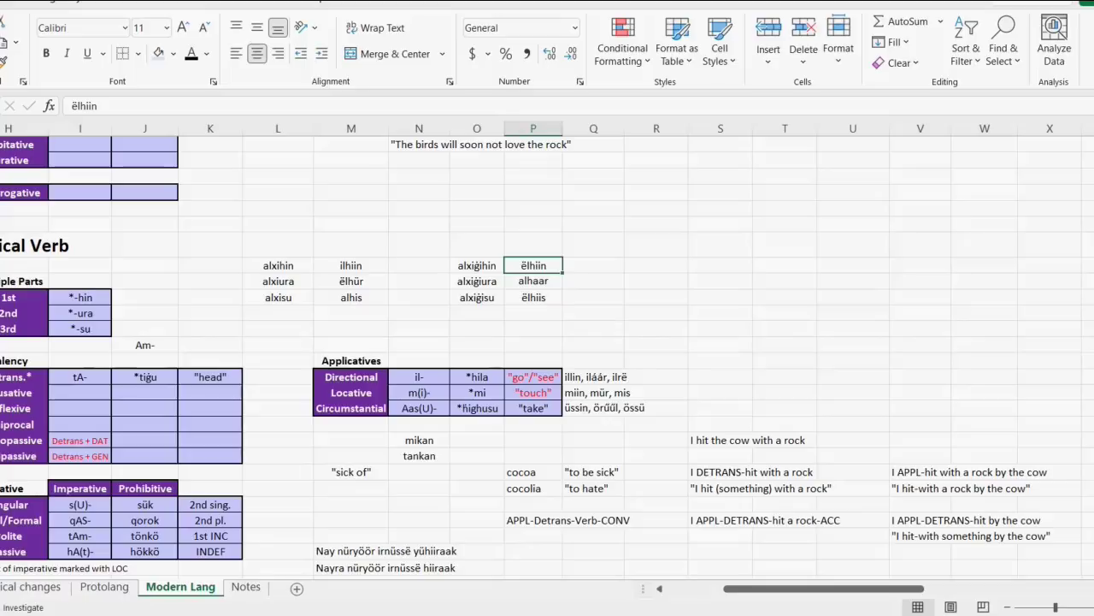
left_click(477, 313)
left_click(476, 296)
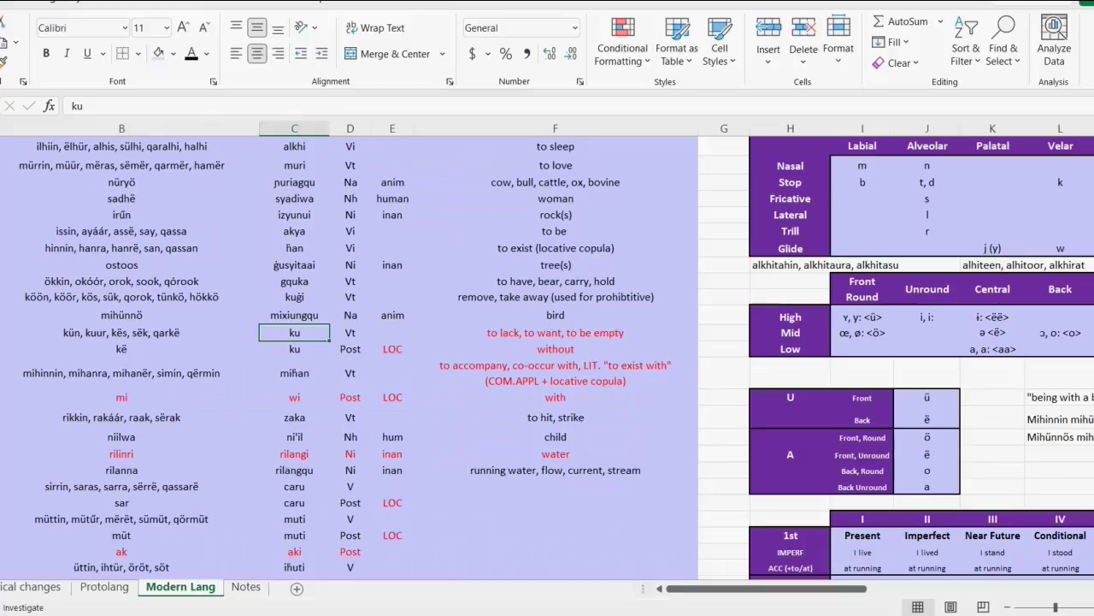
Step: Compare the lexicon entries for the verbs "kuġi" and "ku", including their principal parts and meanings
left_click(294, 296)
left_click(294, 333)
left_click(294, 297)
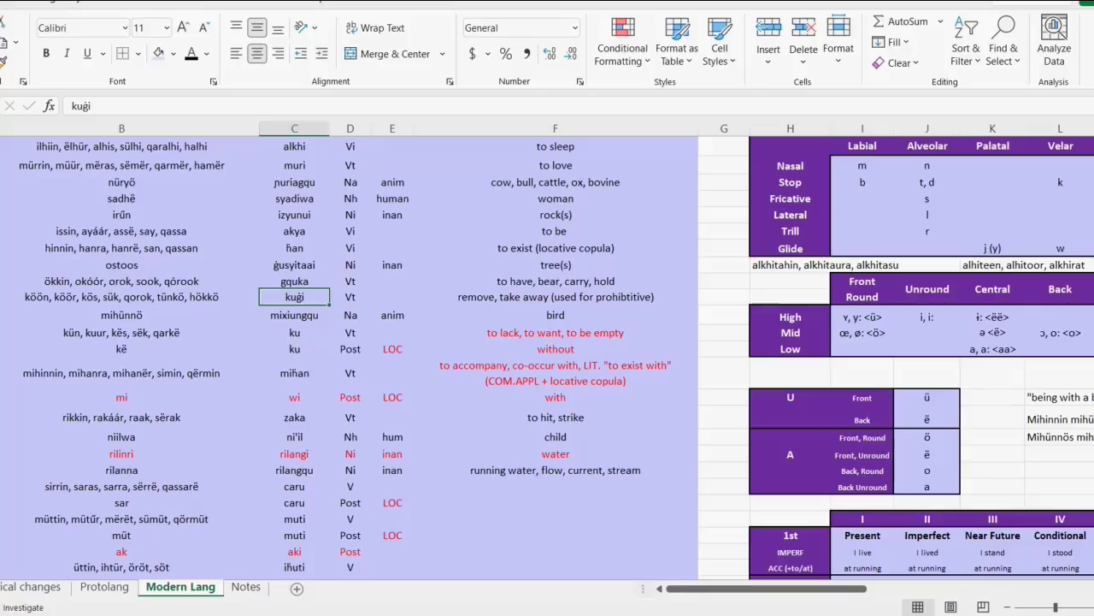
left_click(294, 333)
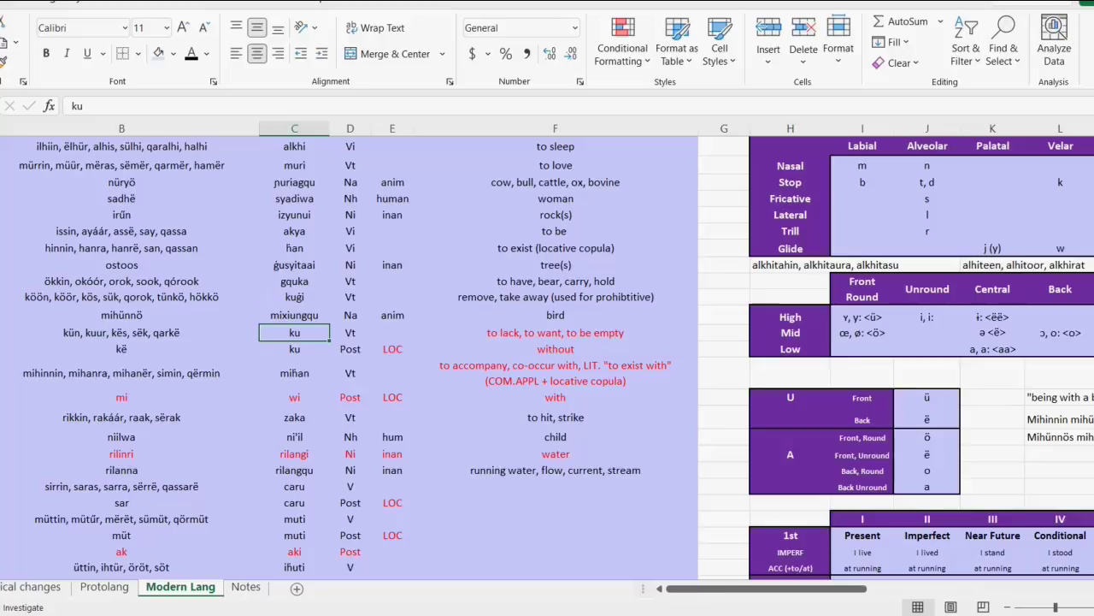
left_click(294, 296)
left_click(294, 332)
left_click_drag(294, 297, 555, 297)
left_click(122, 297)
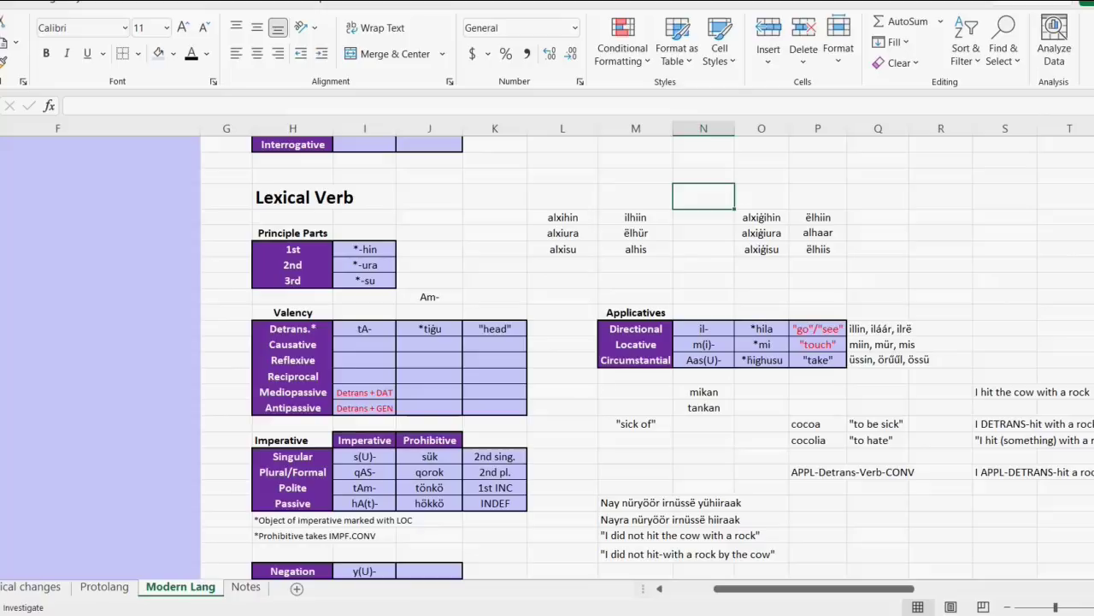
Step: Examine the affirmative and negative forms in the Auxiliary Verb table and the suffix tables beneath it
left_click(562, 196)
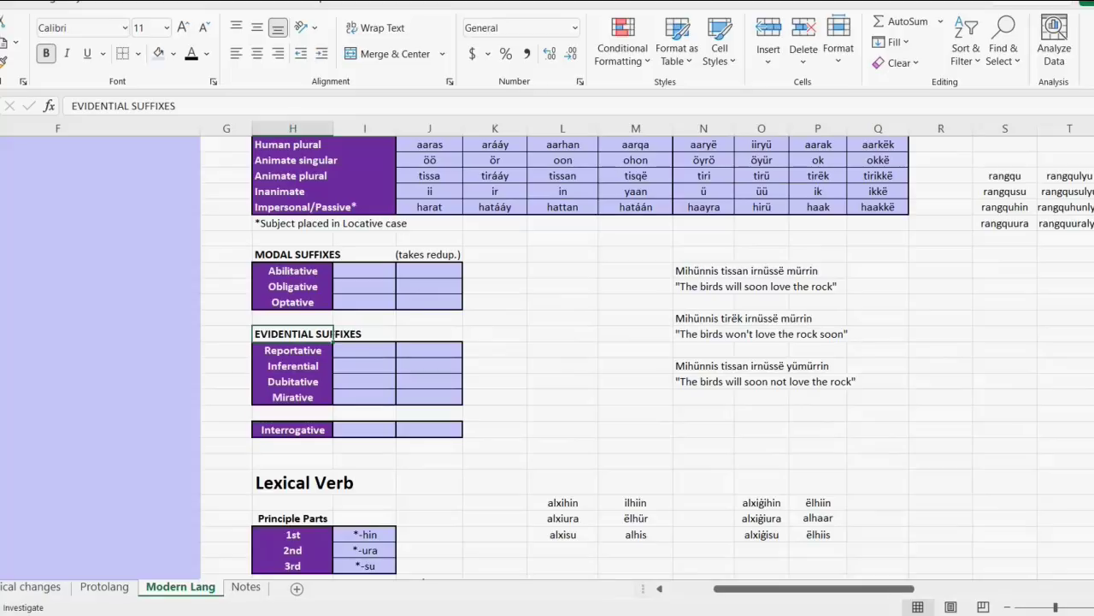
scroll(648, 360, "down", 1)
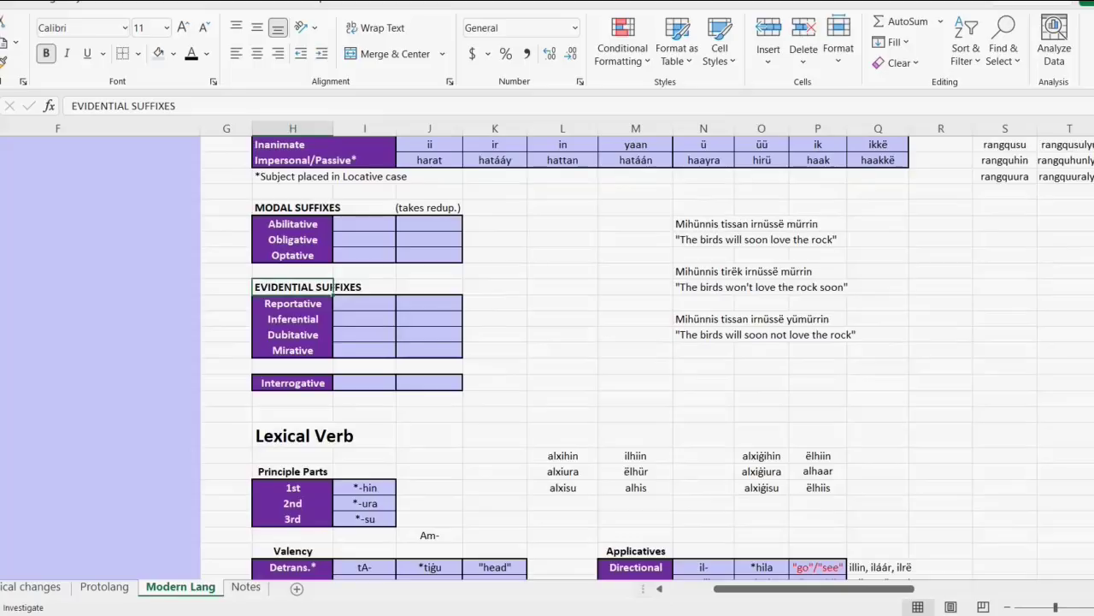
scroll(649, 358, "up", 5)
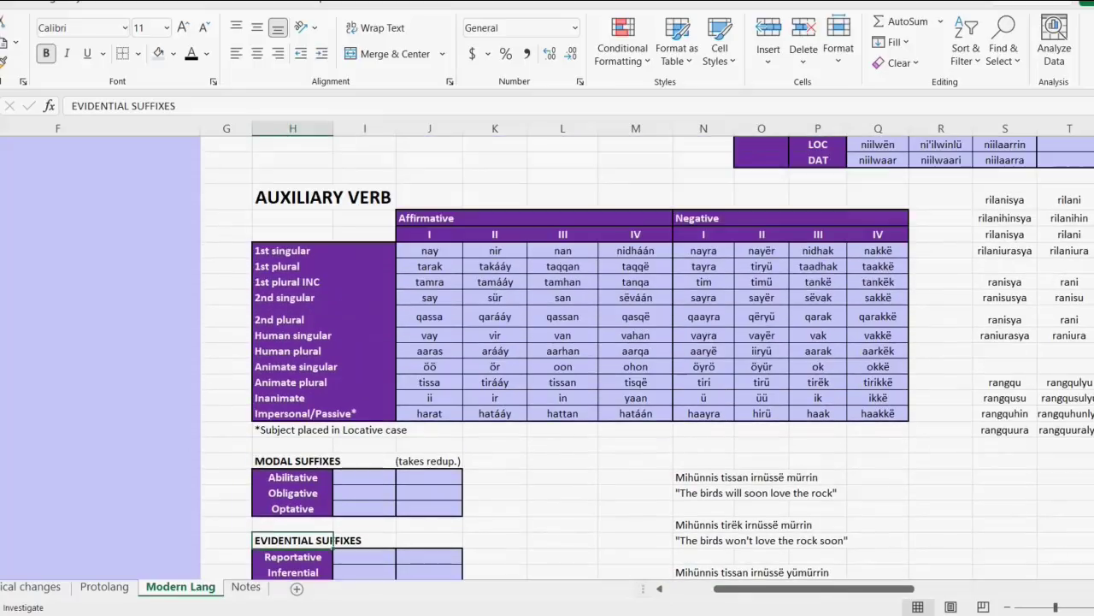
left_click(562, 351)
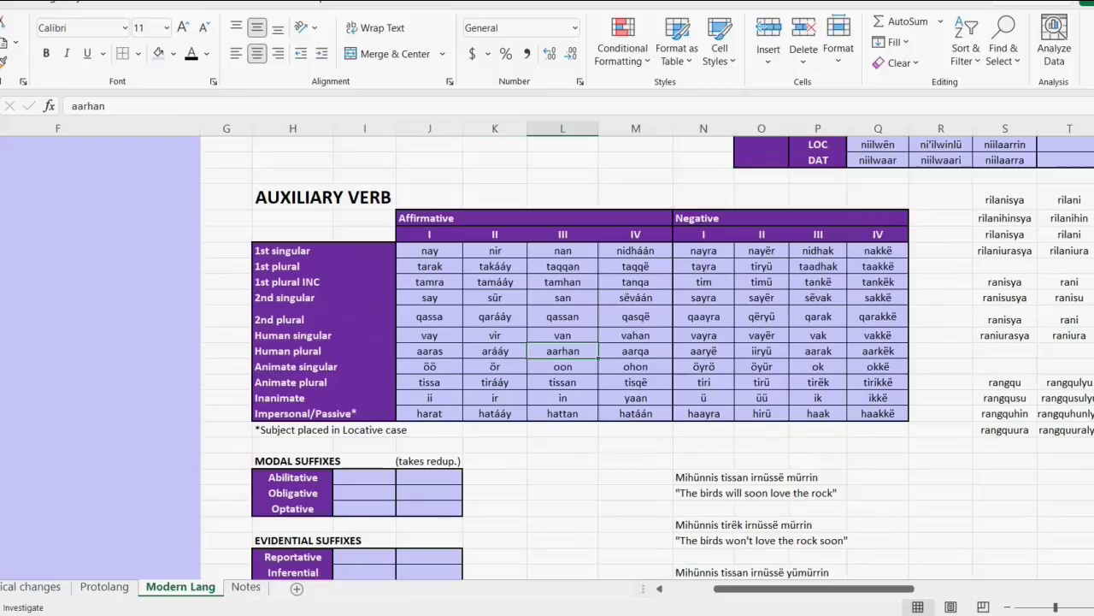
scroll(648, 358, "down", 1)
left_click(292, 509)
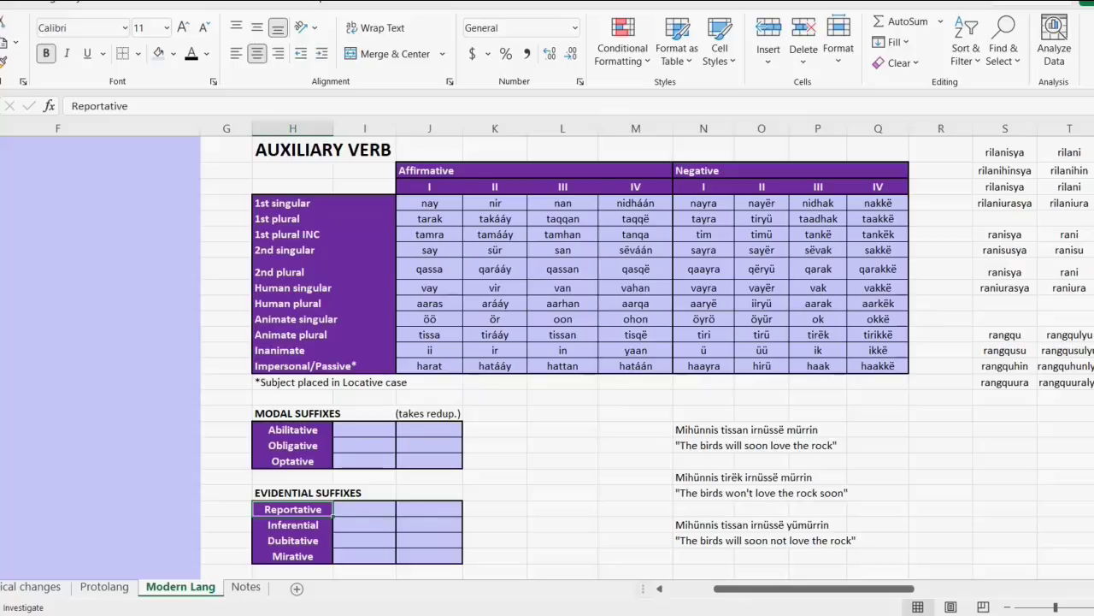
left_click_drag(429, 203, 877, 365)
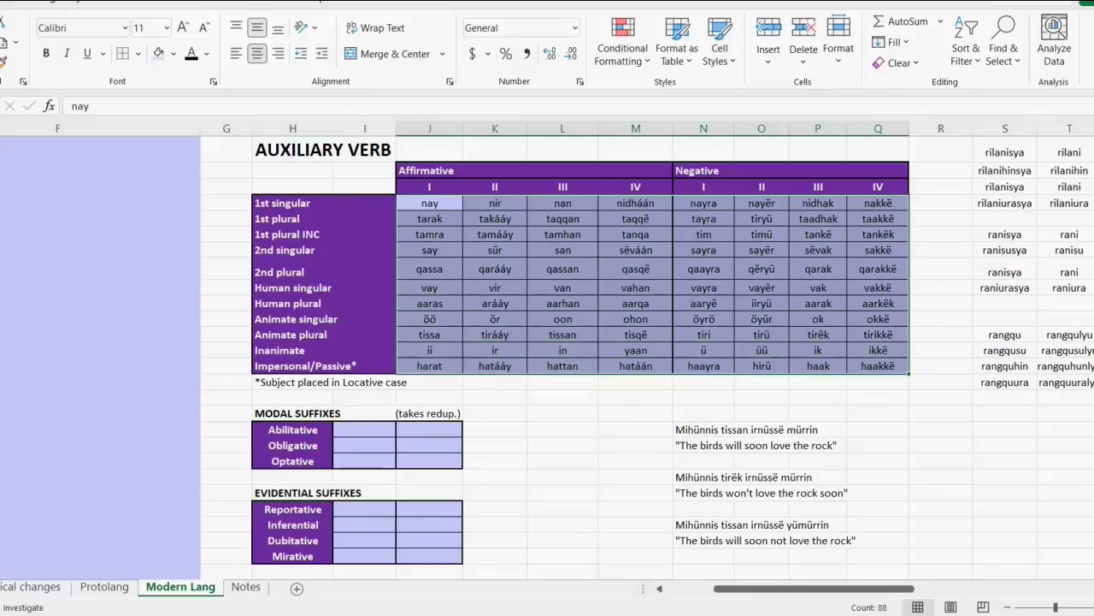
left_click(429, 202)
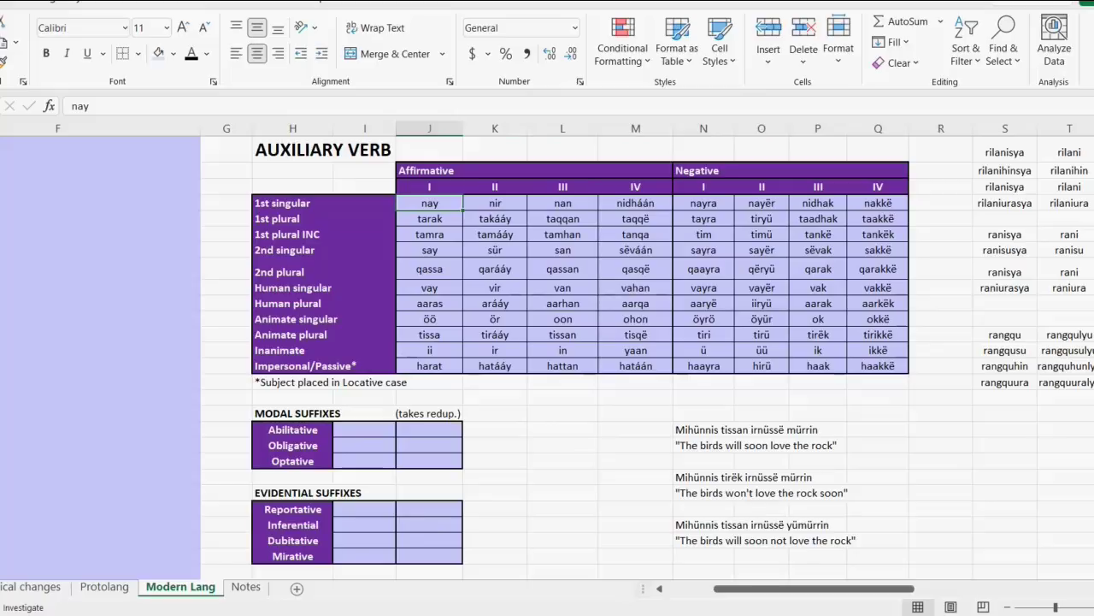
left_click_drag(429, 202, 878, 365)
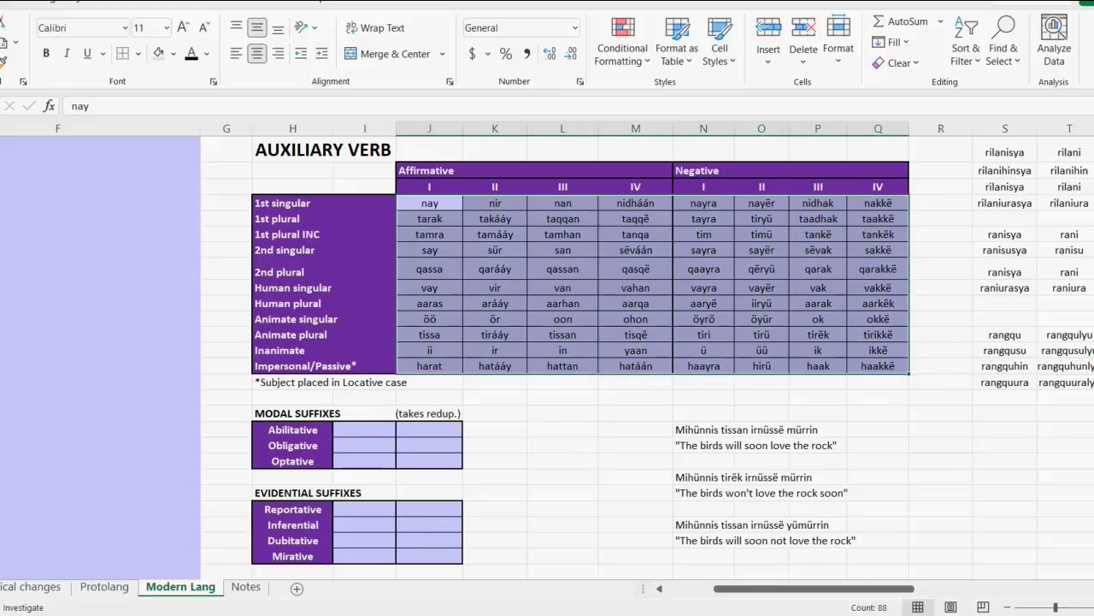
left_click(562, 445)
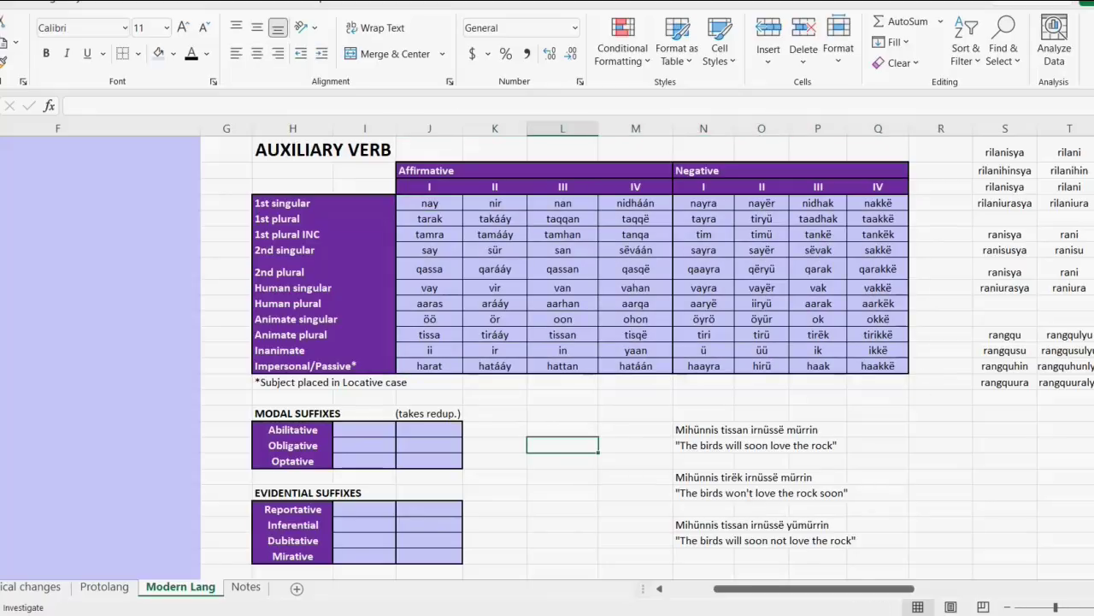
Step: Review the Evidential Suffixes categories from Reportative to Mirative, focusing on Reportative and Inferential
scroll(562, 359, "down", 1)
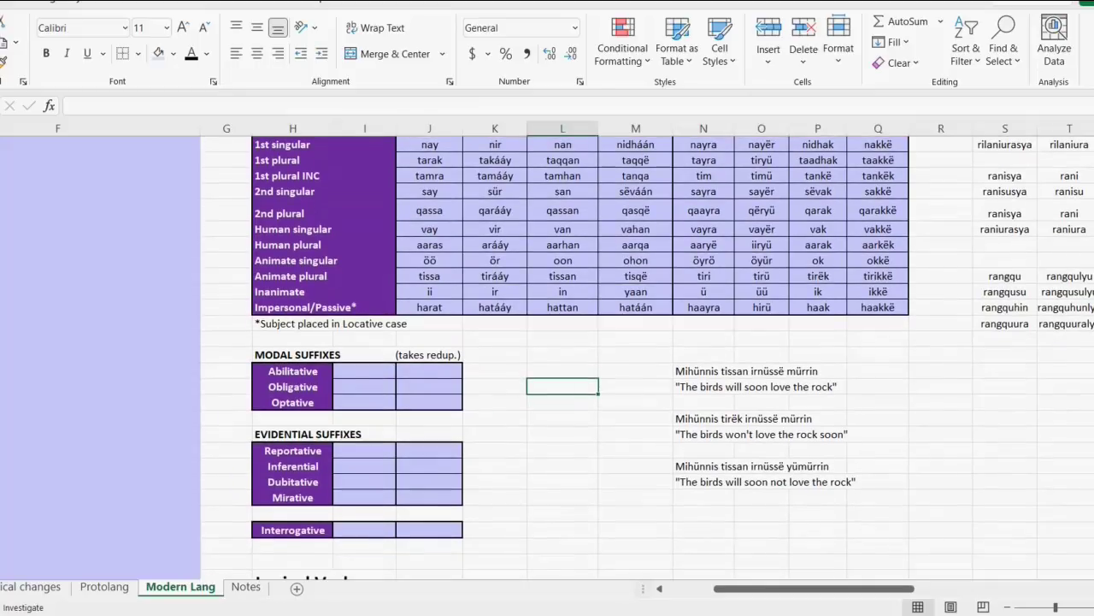
left_click(365, 450)
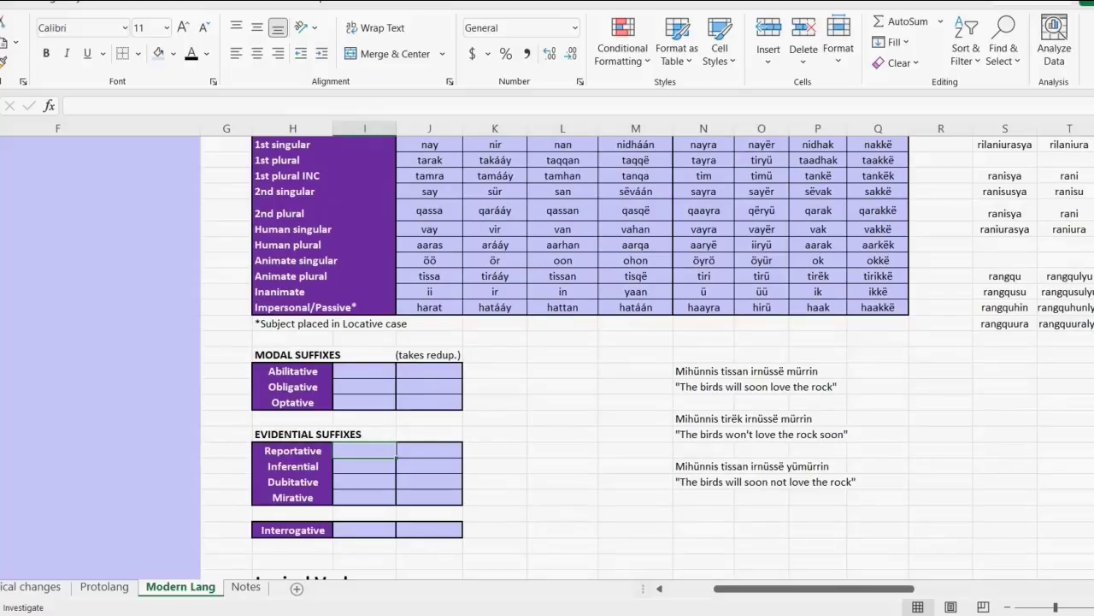
scroll(548, 342, "down", 2)
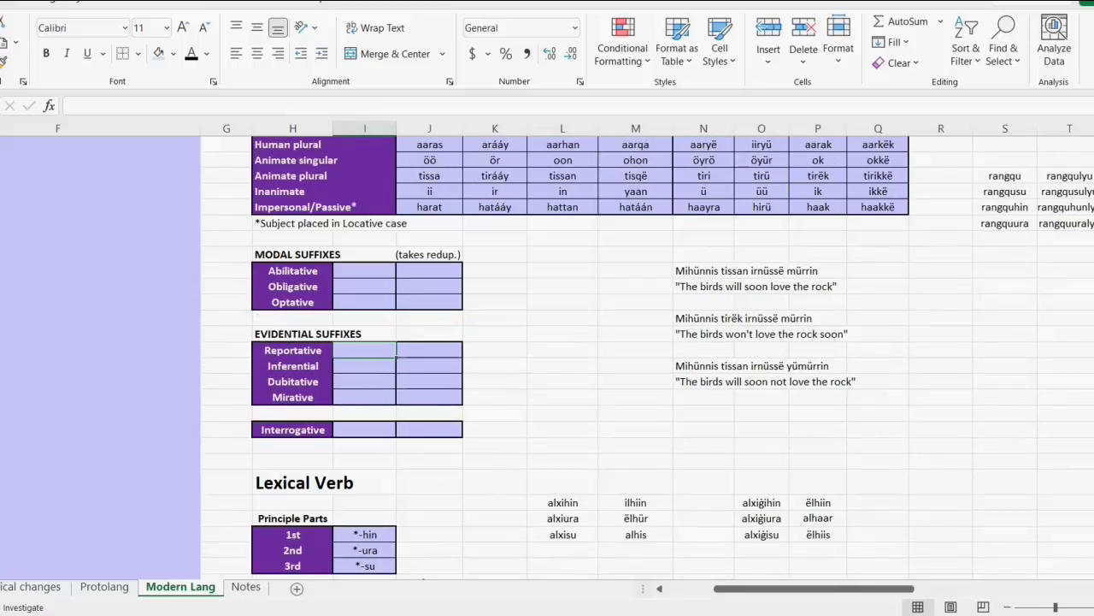
left_click_drag(292, 350, 292, 397)
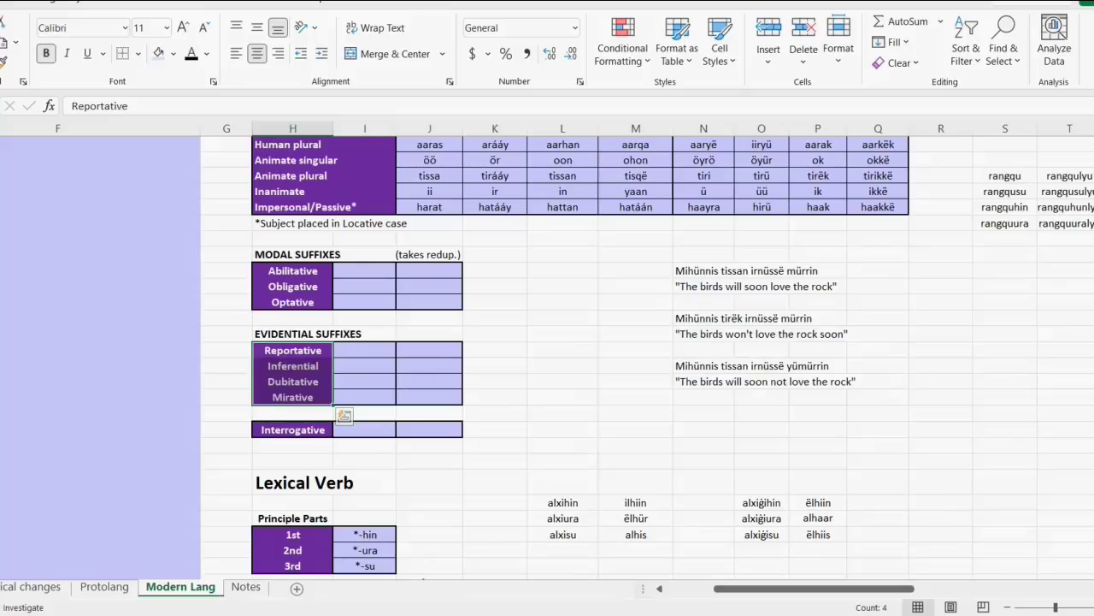
left_click(494, 365)
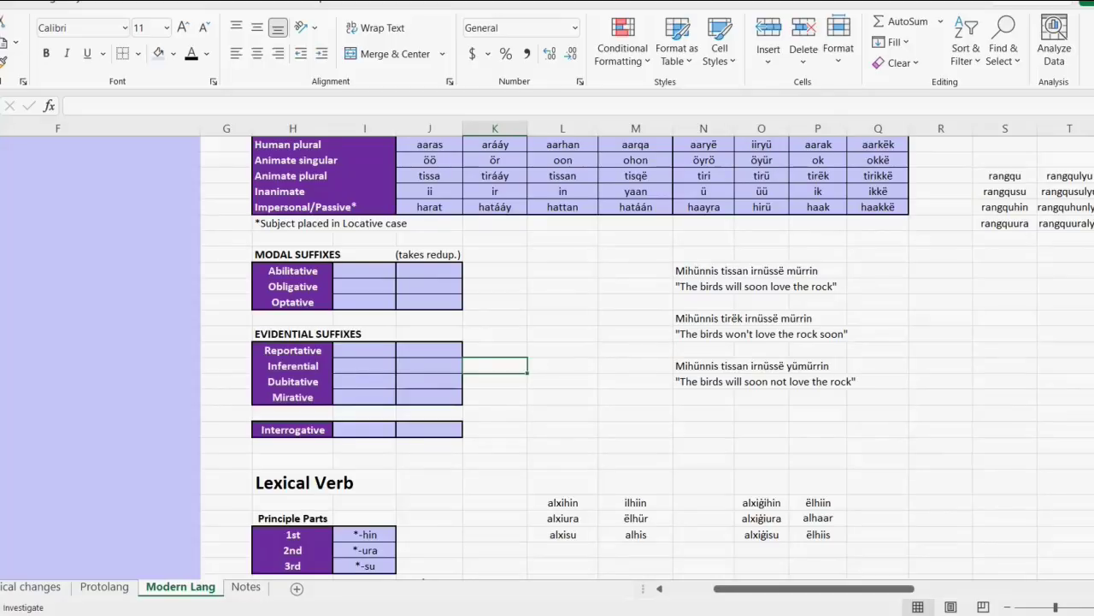
left_click_drag(293, 350, 293, 366)
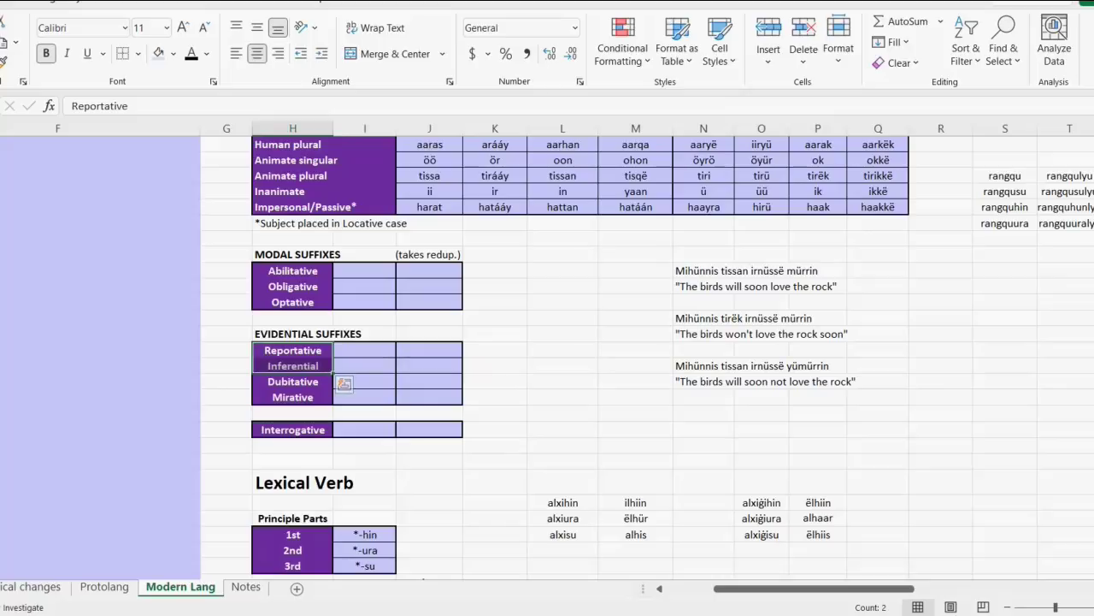
left_click(293, 350)
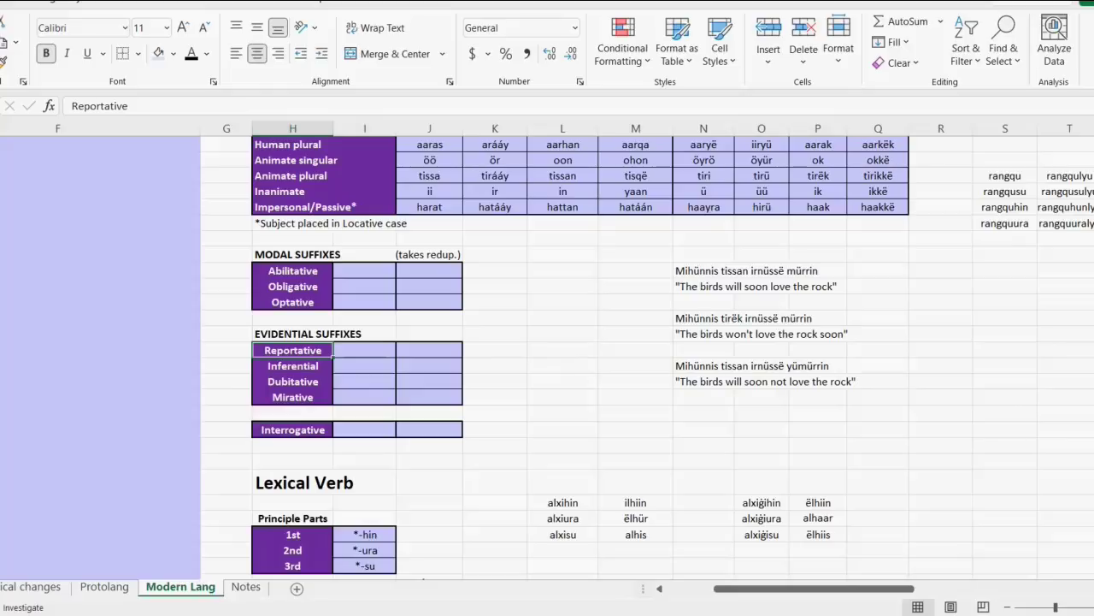
Step: Beside the Evidential Suffixes table, gloss Reportative as "I hear" and "They say", and Inferential as "I sense" and "it seems"
key("Right")
key("Right")
key("Right")
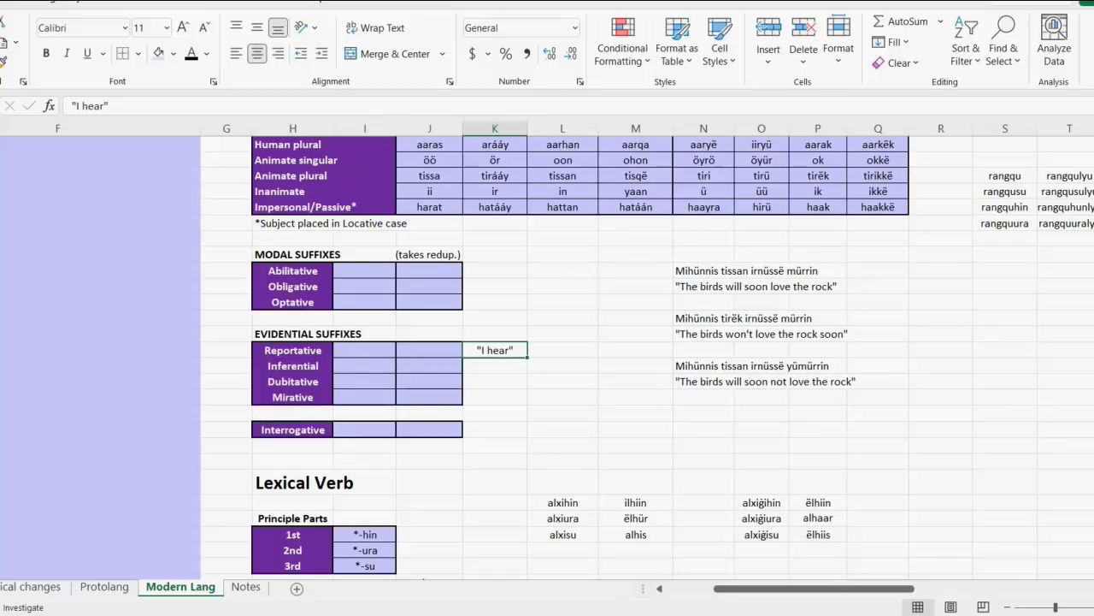
left_click(561, 350)
type("\"")
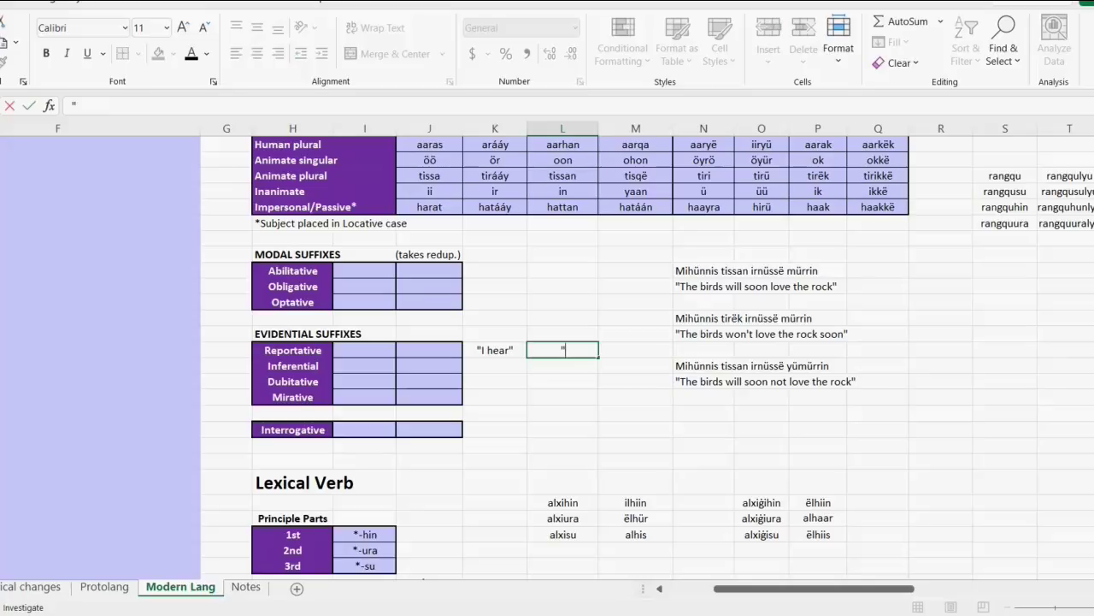
type("They say\"")
key("ctrl+Return")
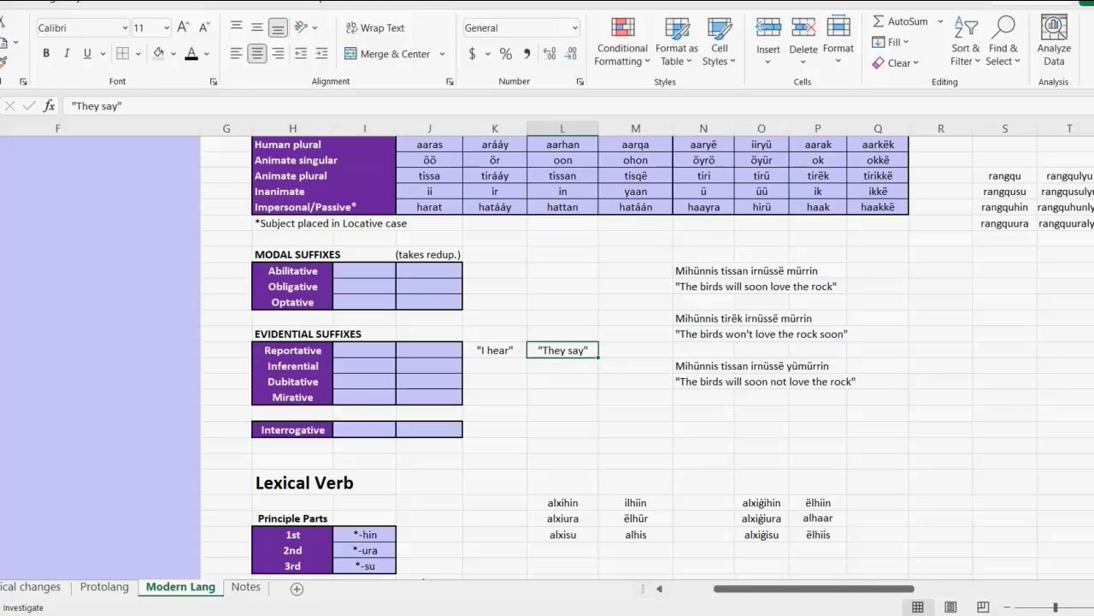
left_click(494, 365)
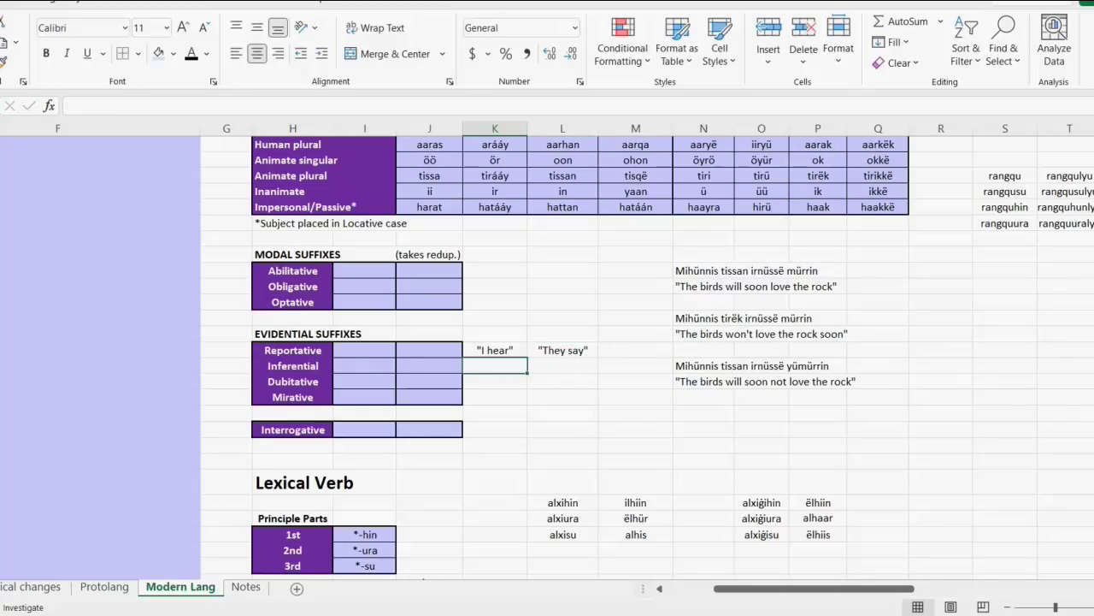
type("\"I sense\"")
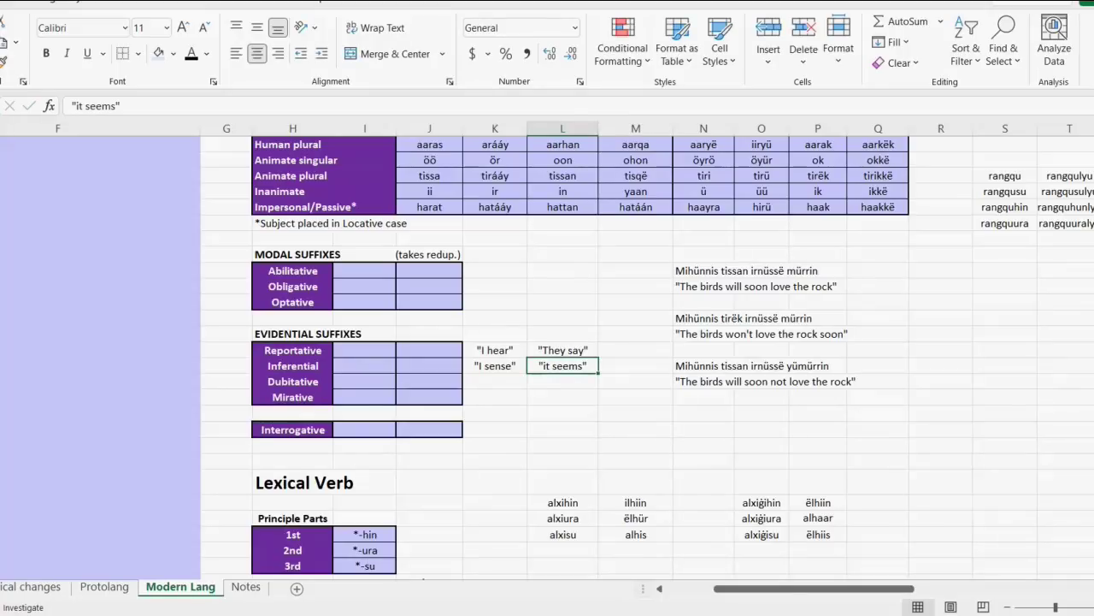
Step: Compare the personal and impersonal glosses beside the Reportative and Inferential rows
left_click_drag(495, 349, 562, 365)
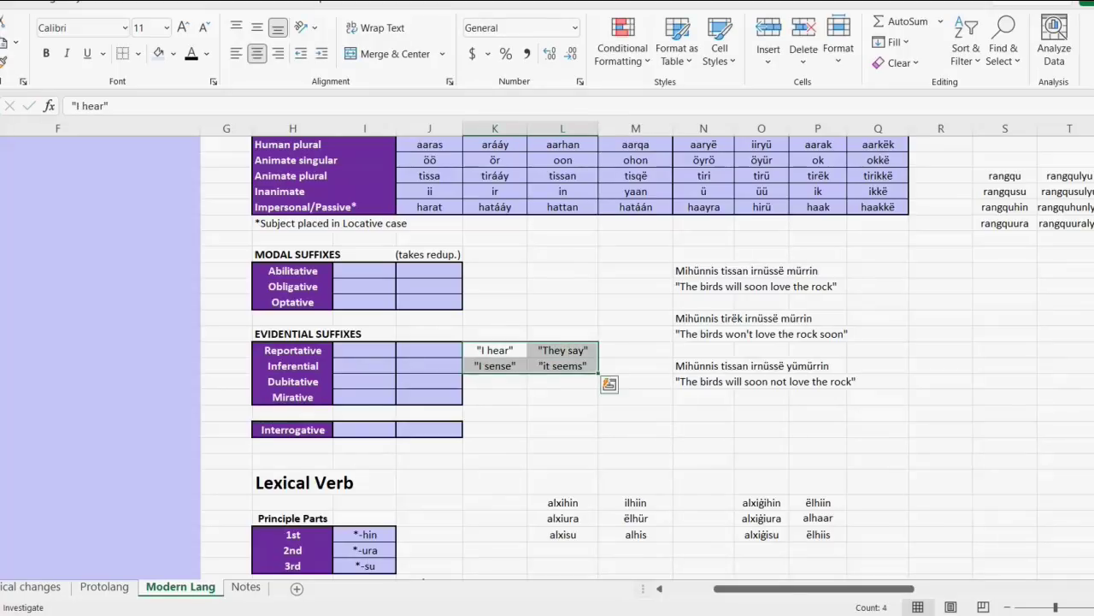
left_click(494, 350)
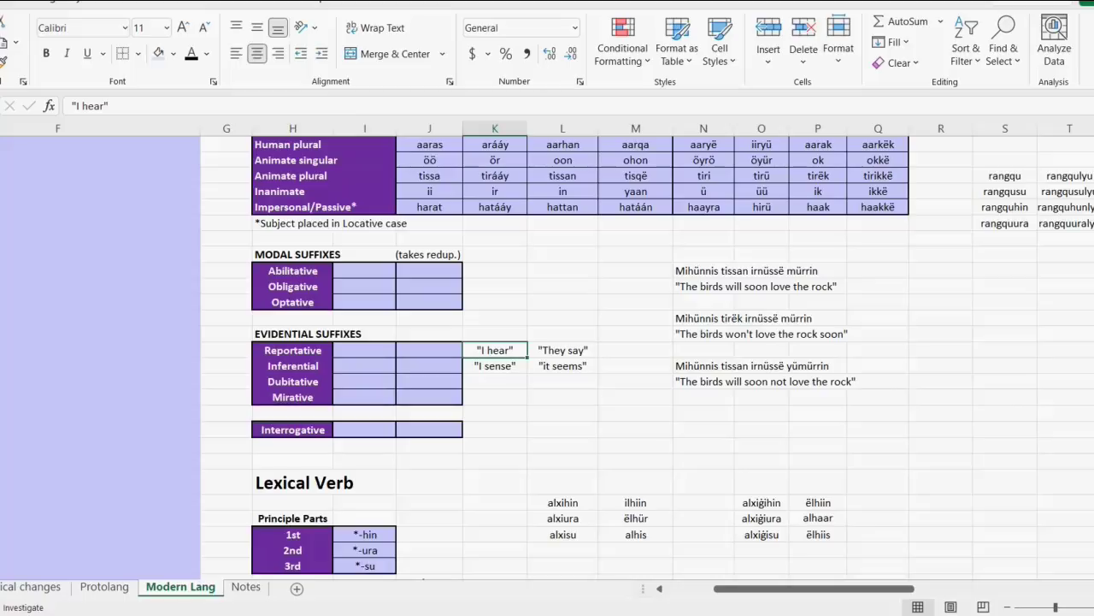
left_click(561, 365)
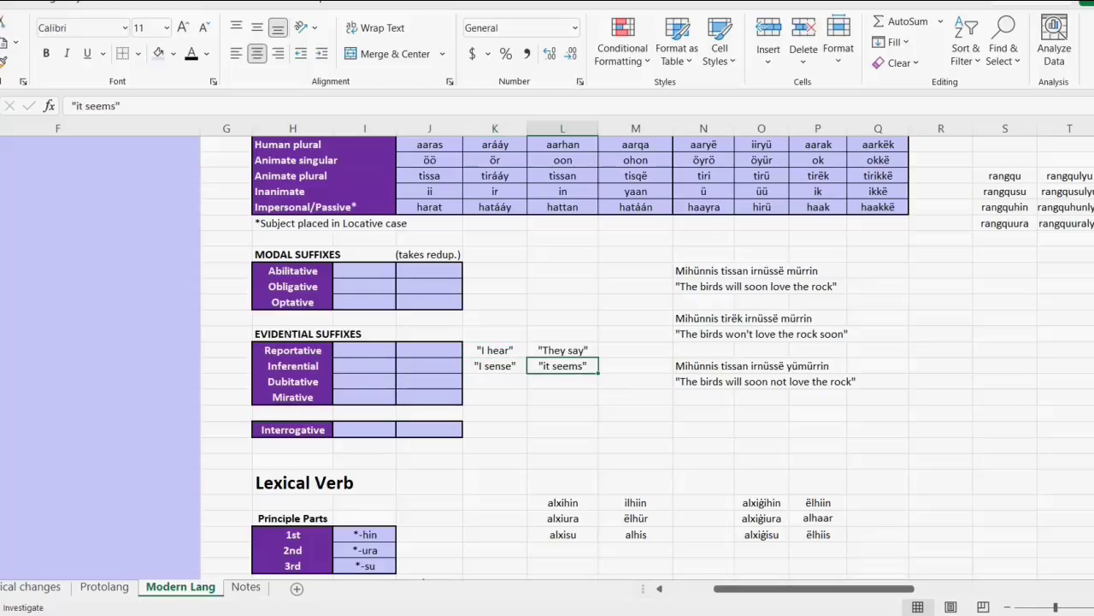
left_click(562, 350)
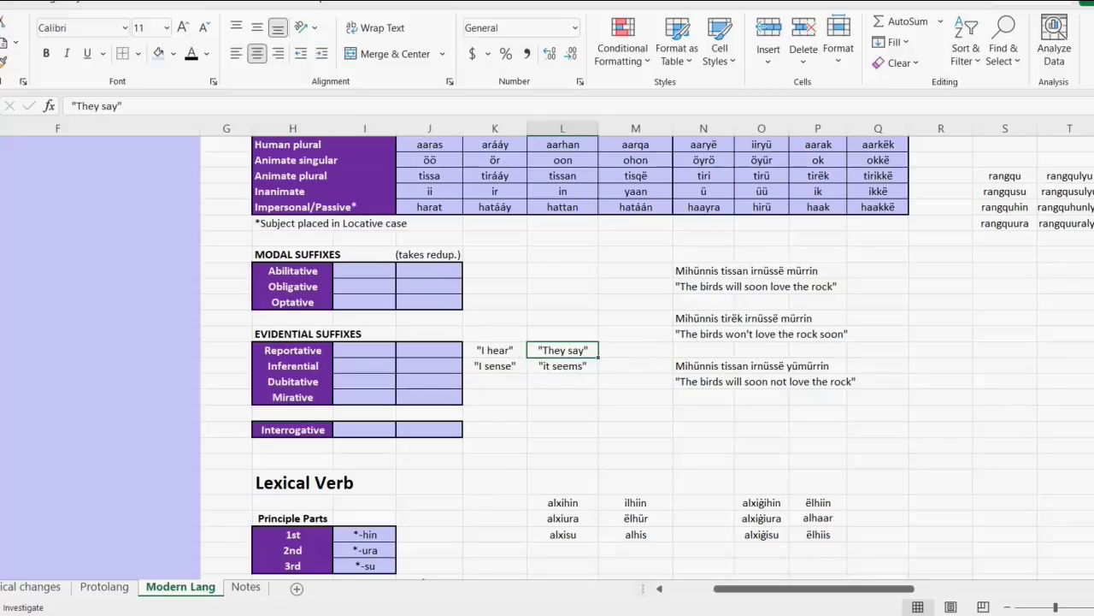
left_click(636, 381)
right_click(609, 382)
key("Escape")
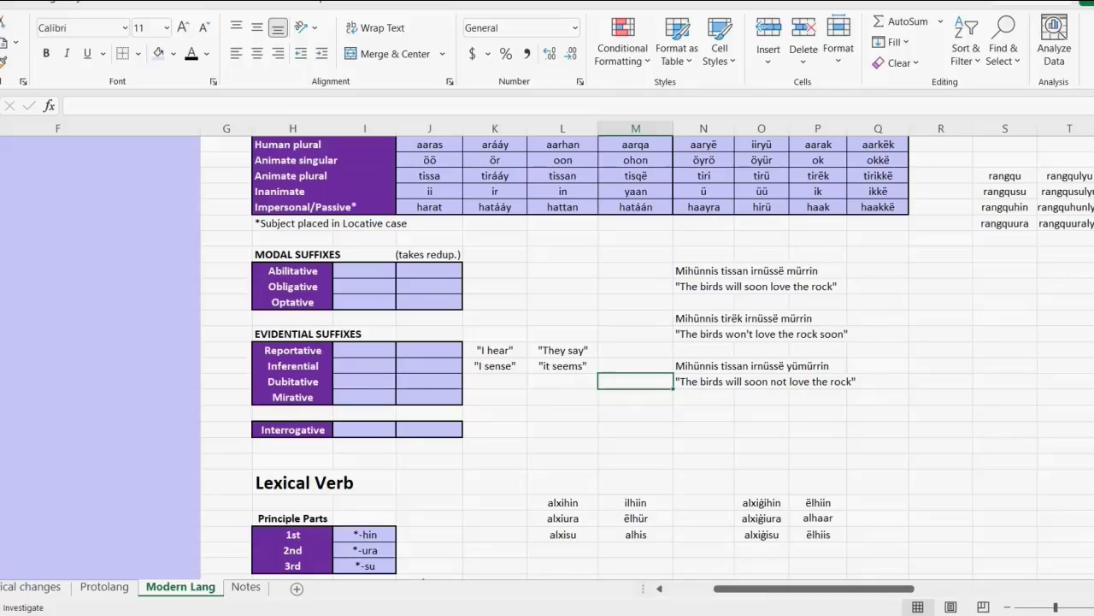
Step: Compare the Inferential gloss "it seems" with the Inanimate auxiliary forms, and weigh the Mirative, Inferential and Reportative categories against each other
scroll(547, 355, "up", 2)
left_click(494, 292)
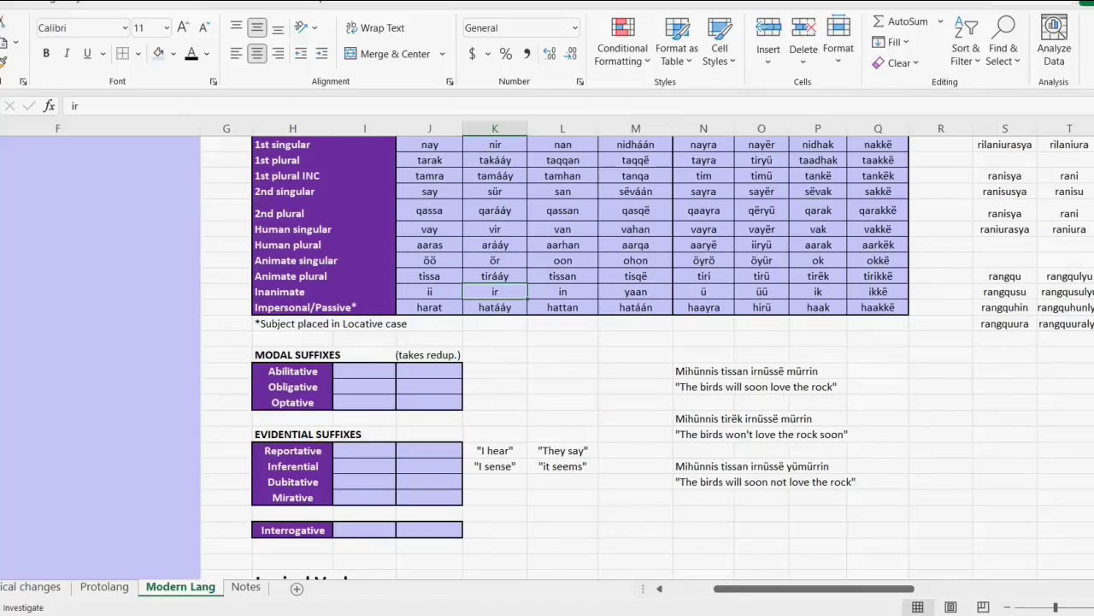
scroll(563, 365, "down", 2)
left_click(562, 365)
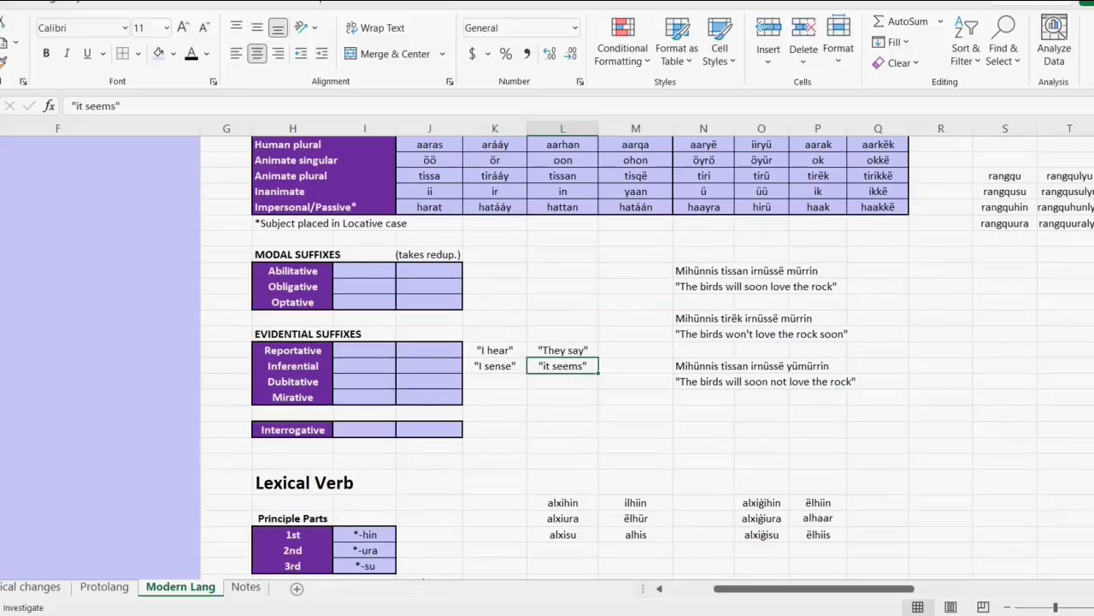
left_click(292, 397)
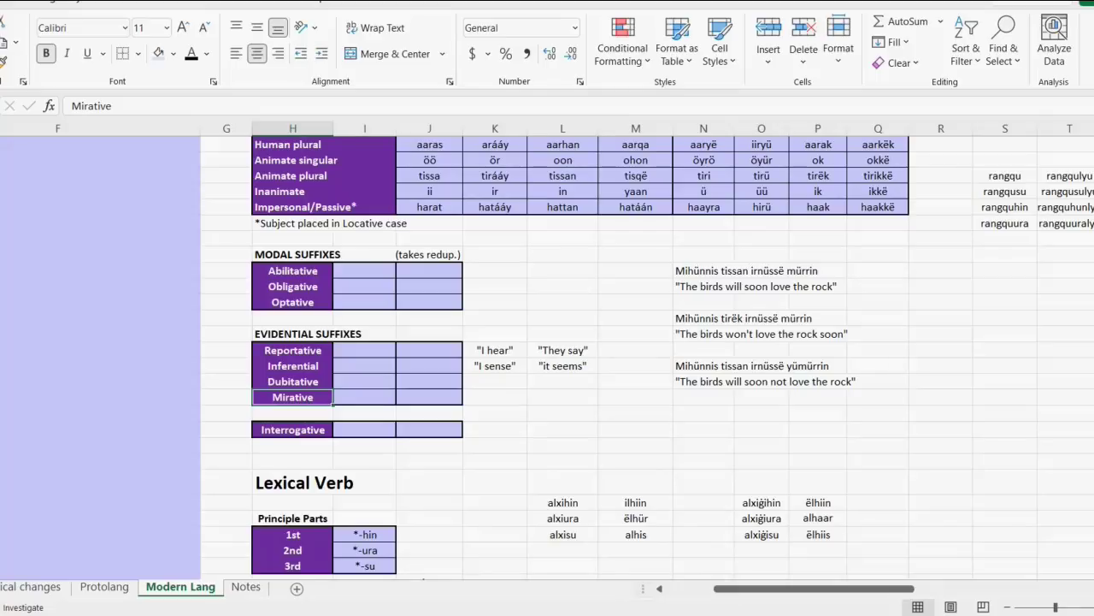
left_click_drag(292, 365, 292, 350)
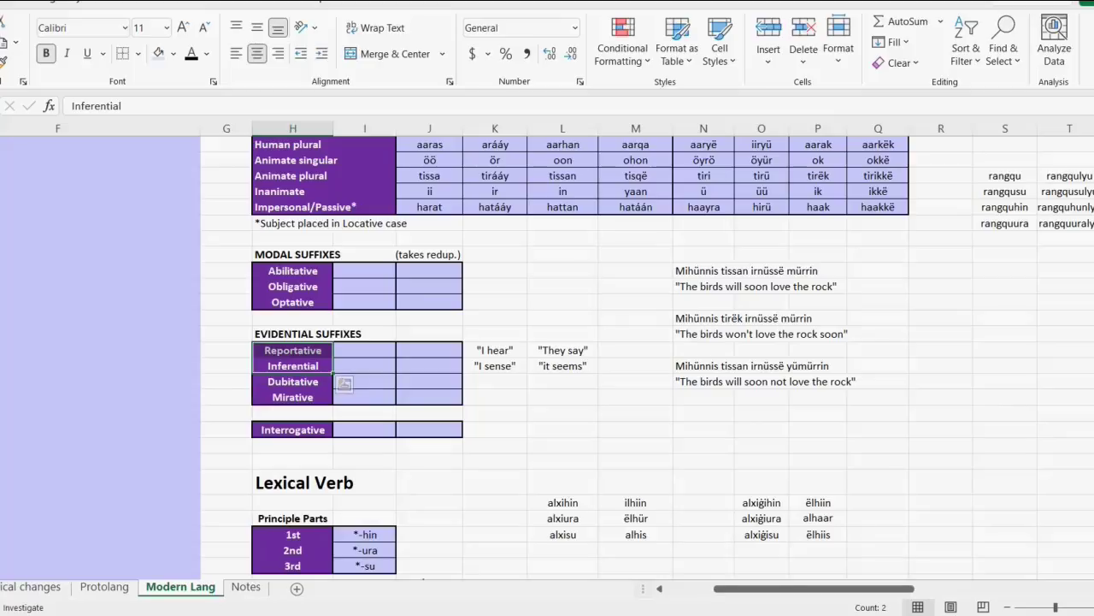
left_click(292, 365)
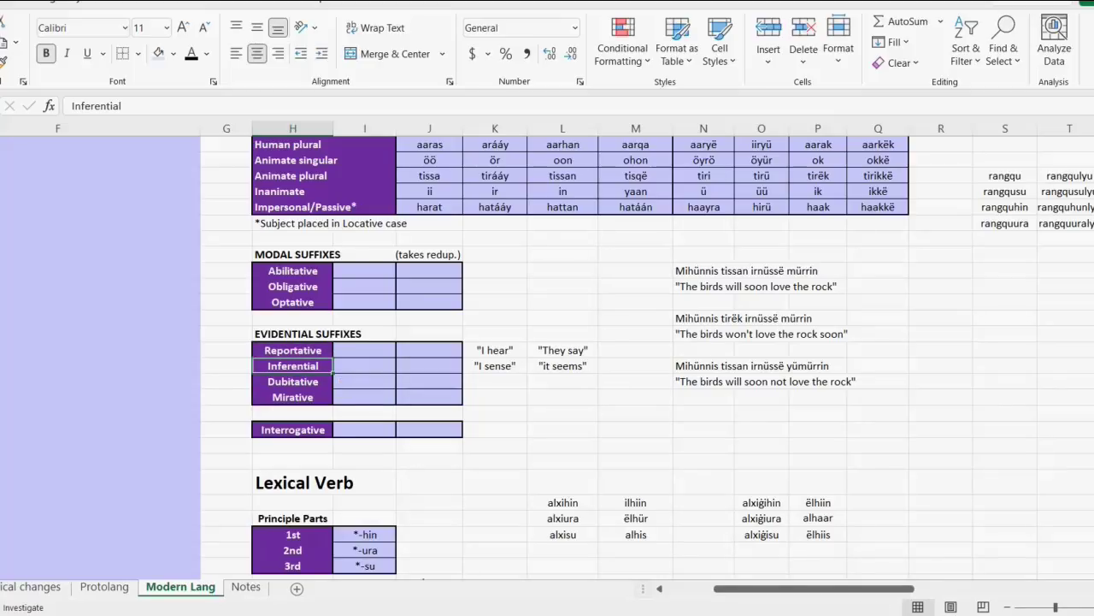
left_click(561, 365)
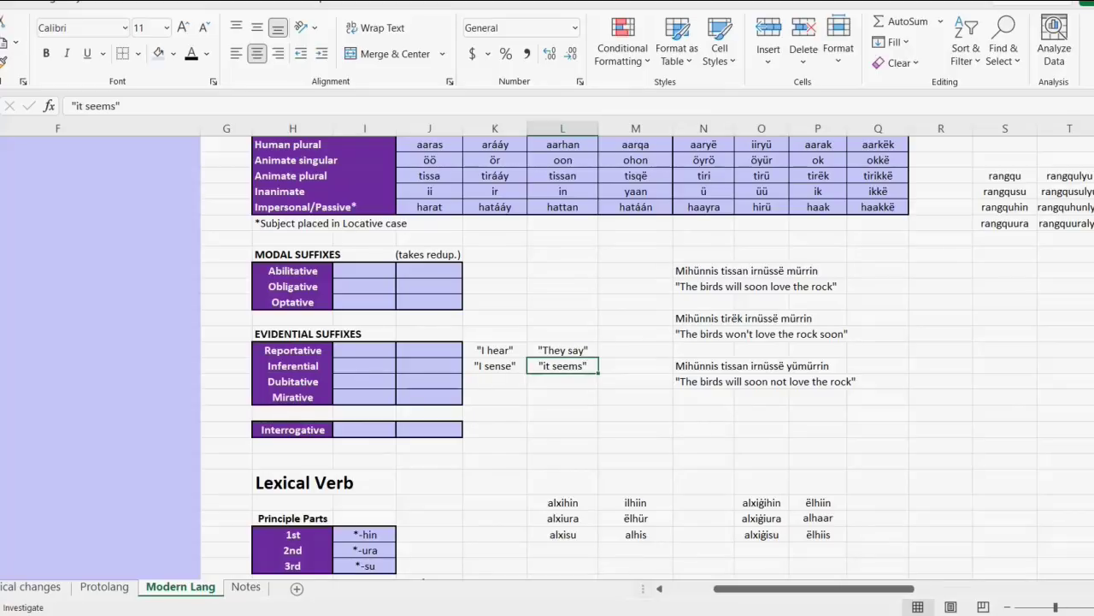
left_click(292, 365)
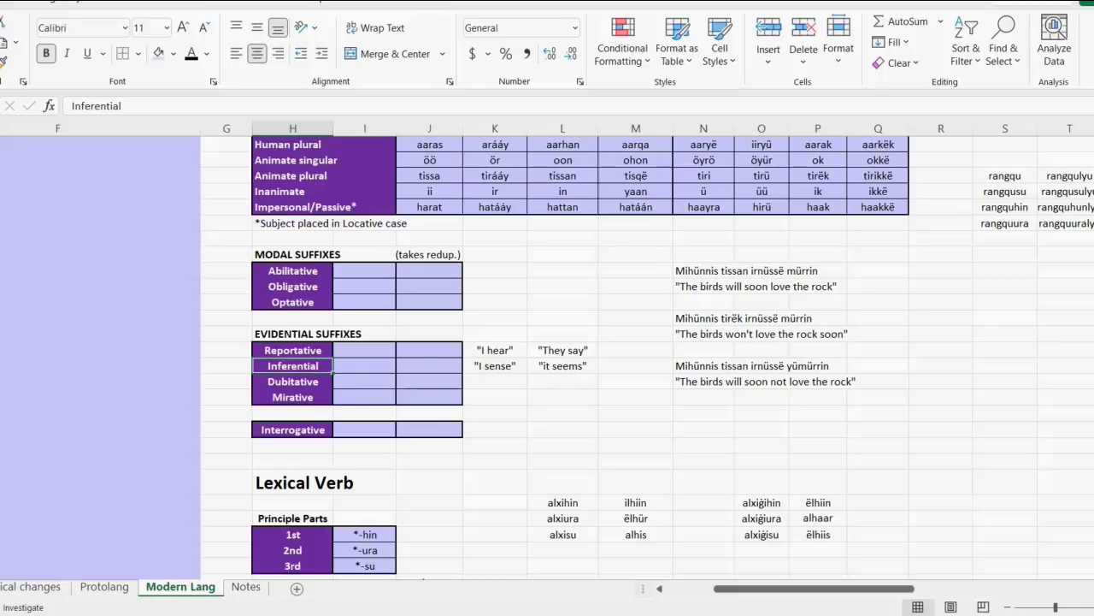
Step: Remove the Mirative row from the Evidential Suffixes table, shift Interrogative up, and note "Double reportative" beside Dubitative
left_click_drag(293, 413, 495, 437)
left_click(429, 381)
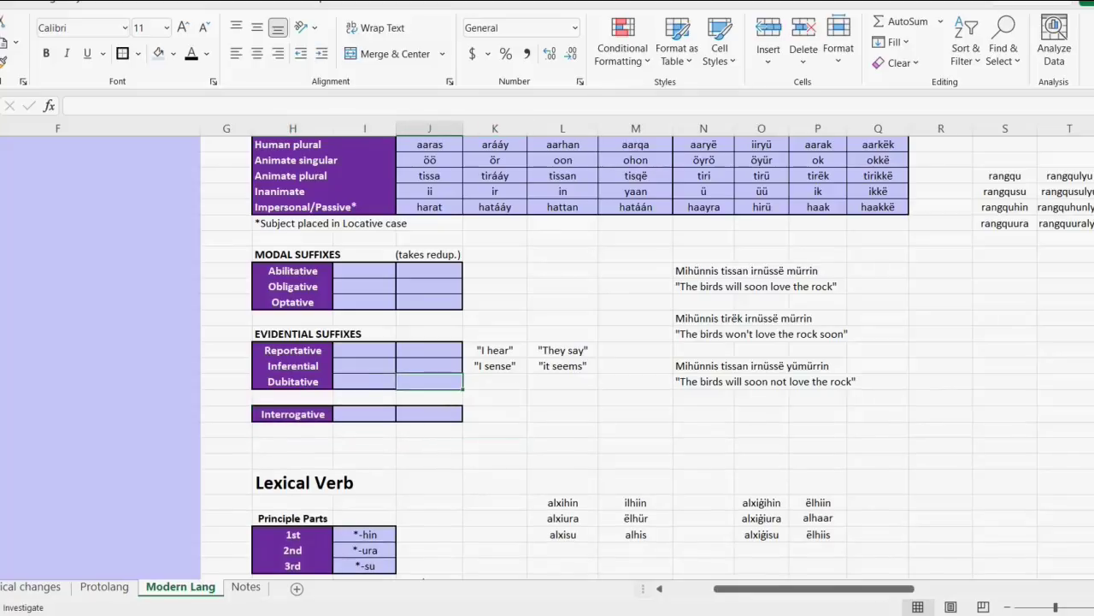
left_click(364, 381)
left_click(429, 381)
left_click(495, 381)
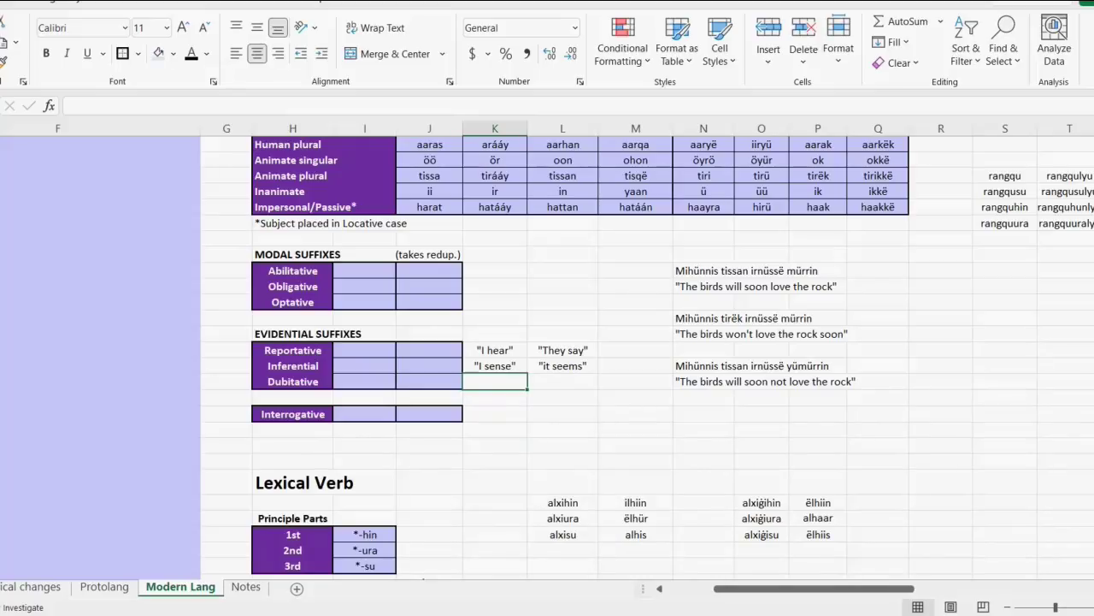
type("Double reportative")
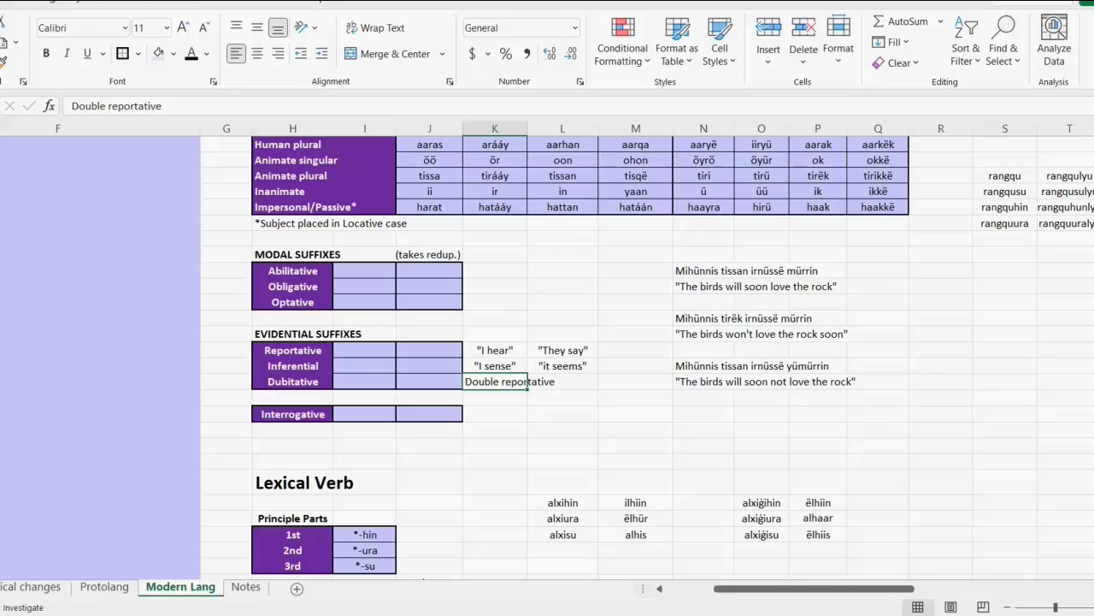
Step: Enter the Protolang 1st singular pronoun as nida- in the first column of the Reportative and Inferential rows
left_click(292, 349)
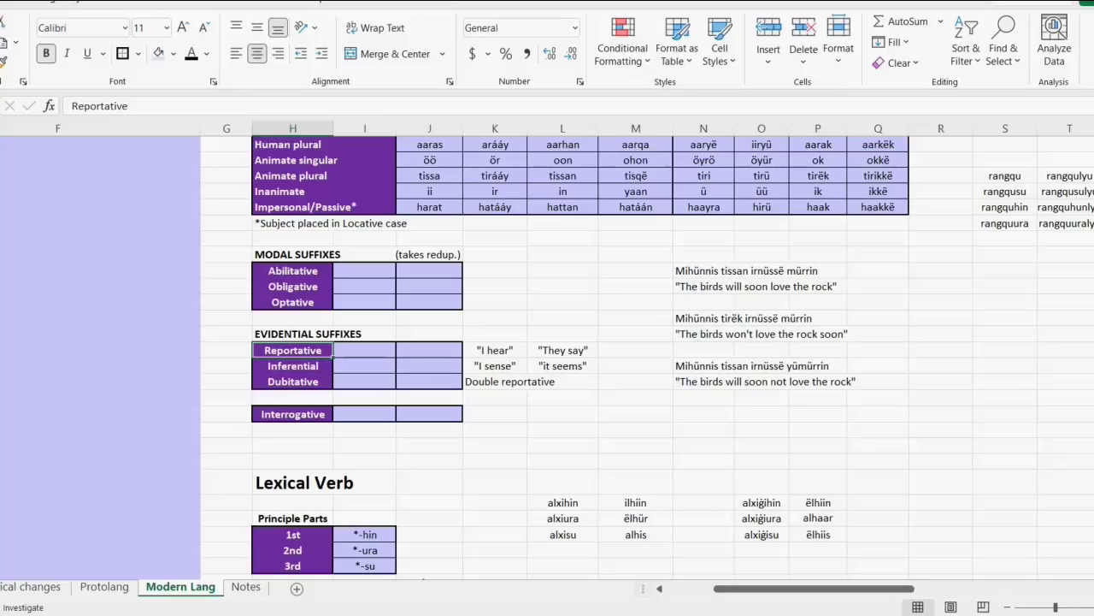
left_click_drag(494, 365, 563, 350)
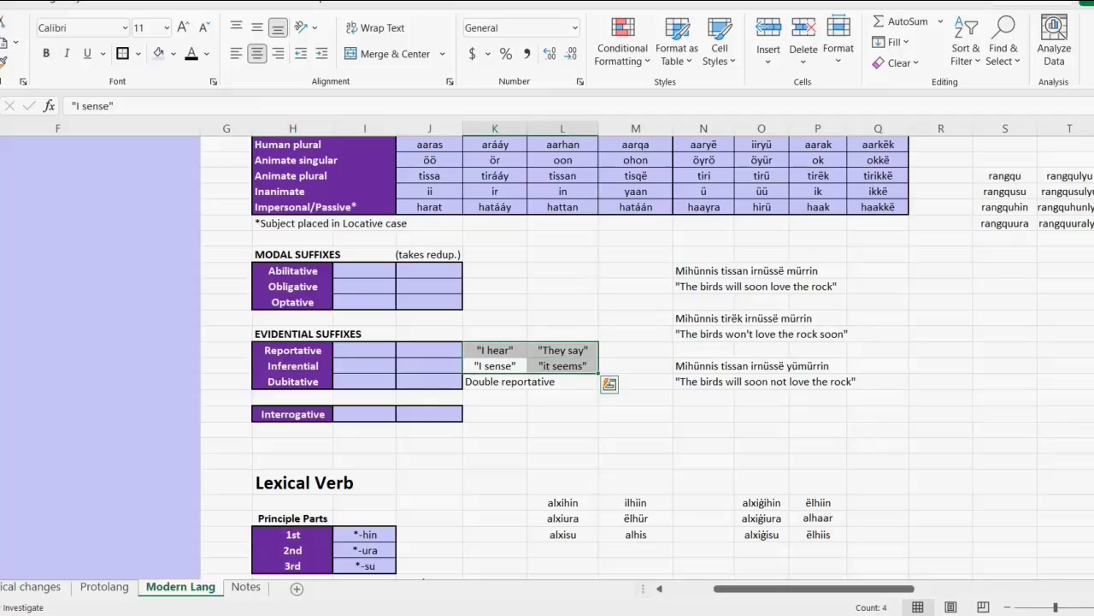
left_click(562, 365)
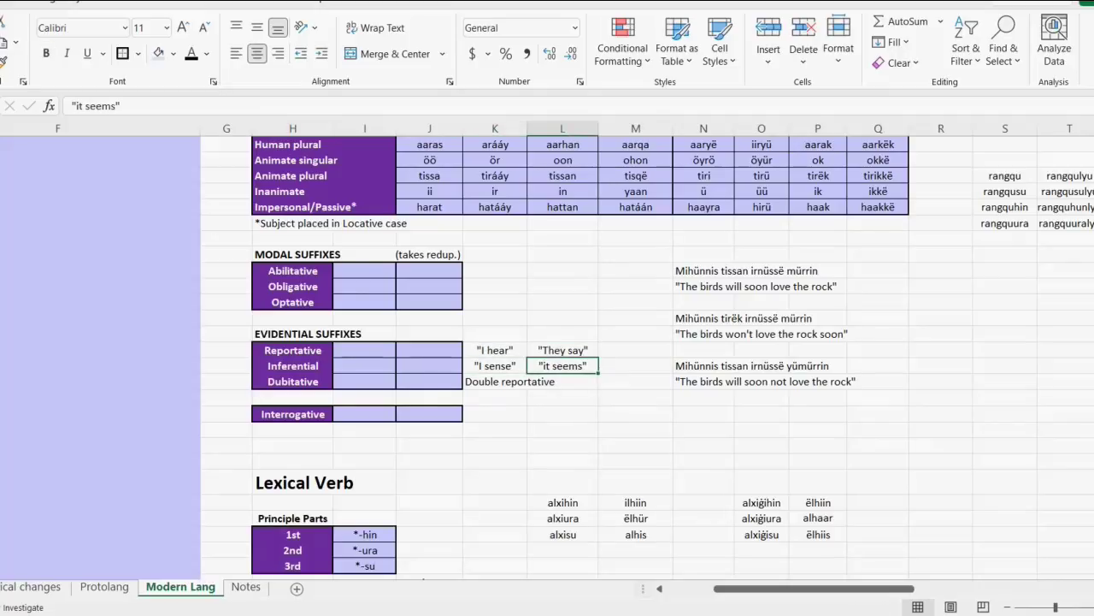
left_click(494, 350)
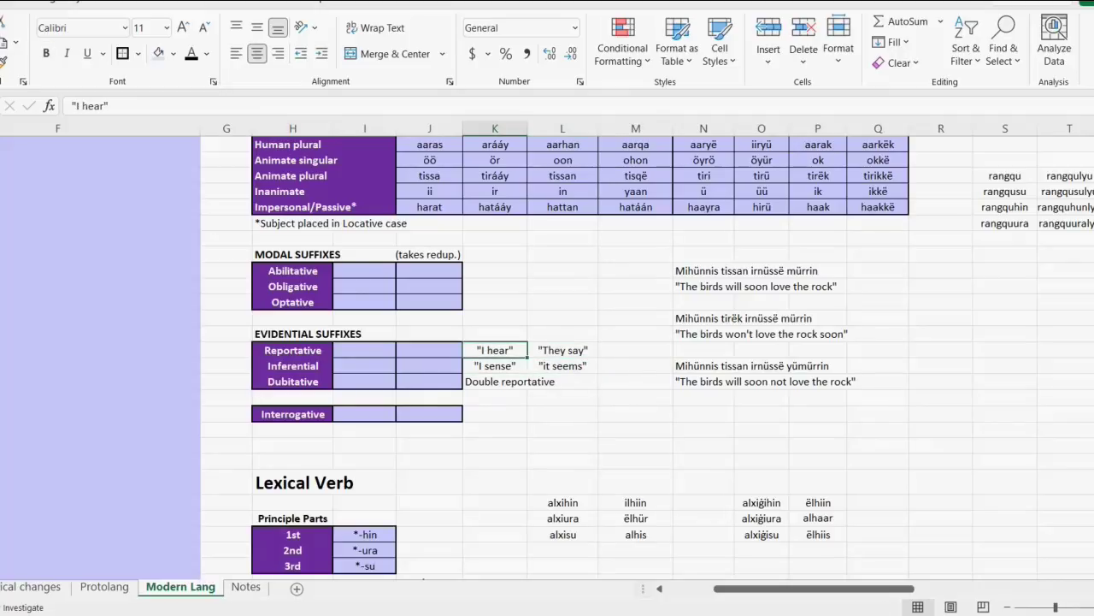
key("ctrl+Page_Up")
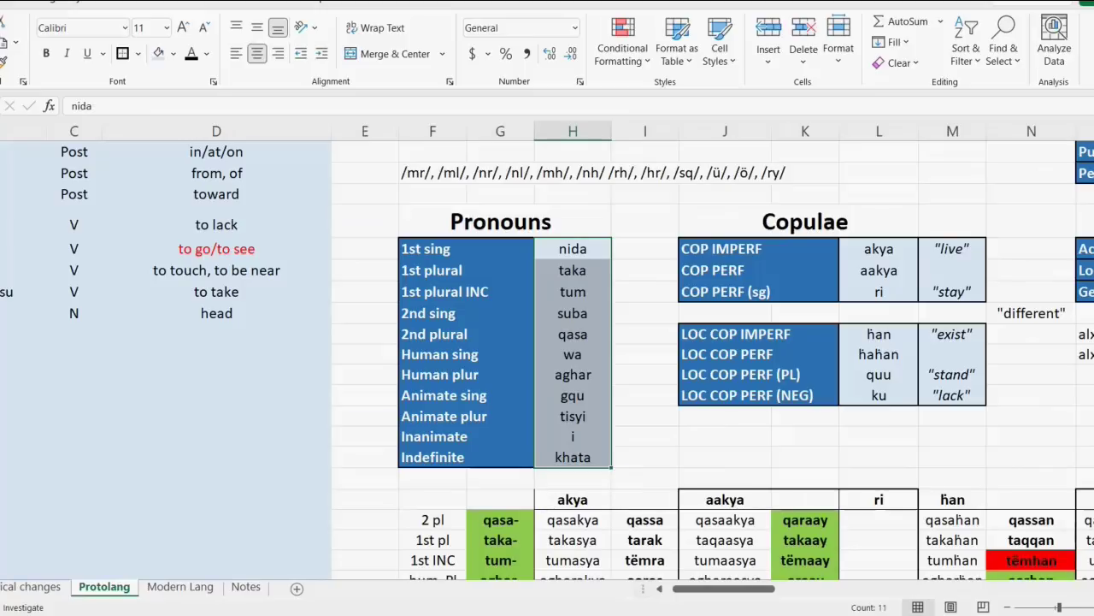
key("ctrl+Page_Down")
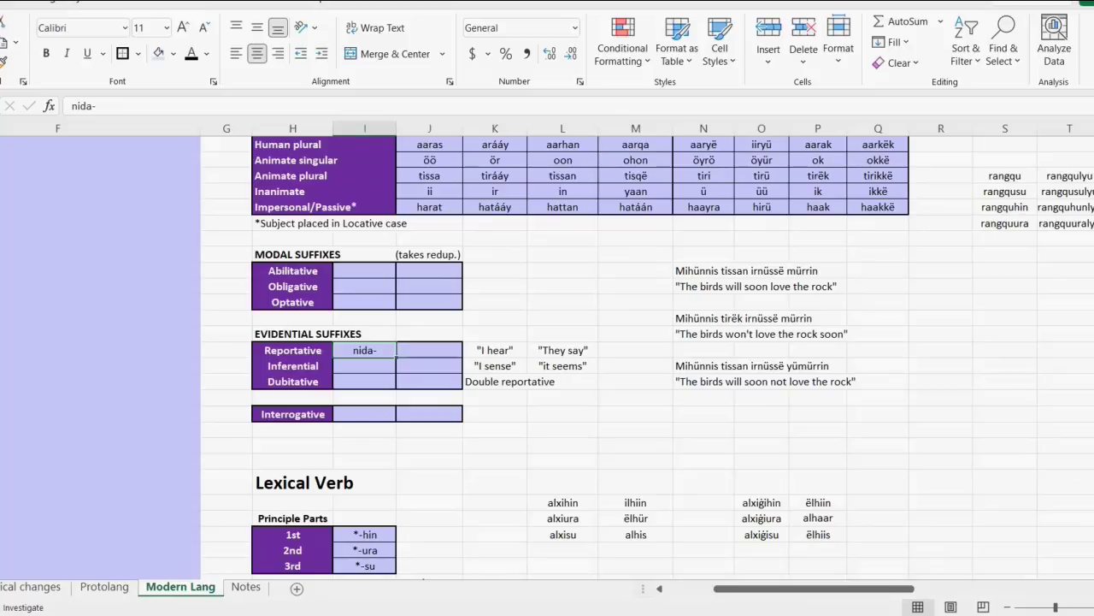
key("ctrl+c")
key("Down")
key("ctrl+v")
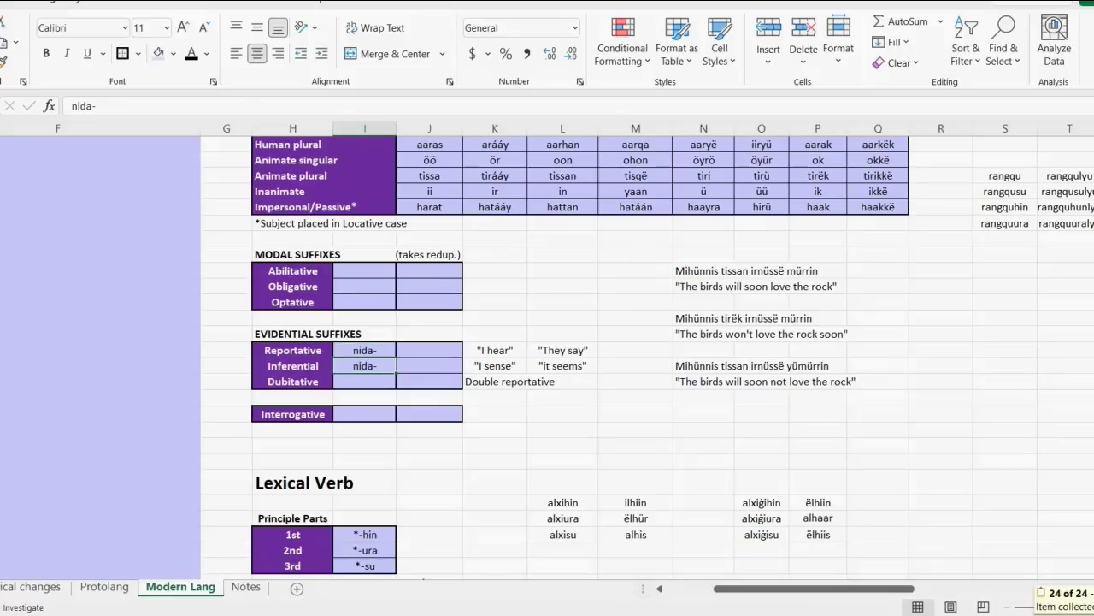
Step: Enter the Protolang indefinite pronoun as khata- in the Reportative row's second column and add the gloss "one says" beside "They say"
left_click(562, 350)
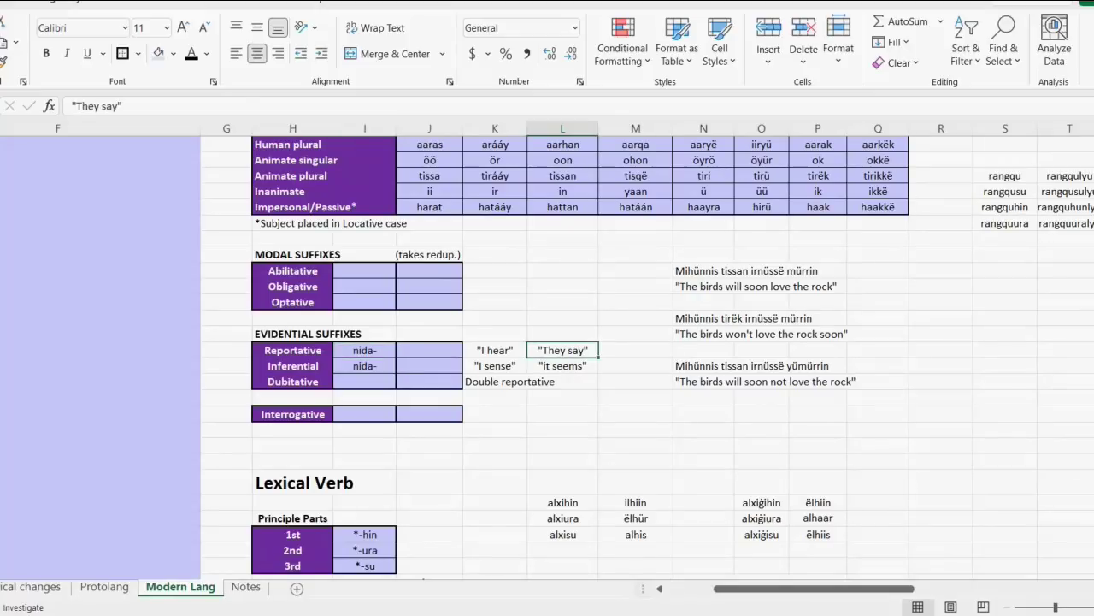
key("ctrl+Page_Up")
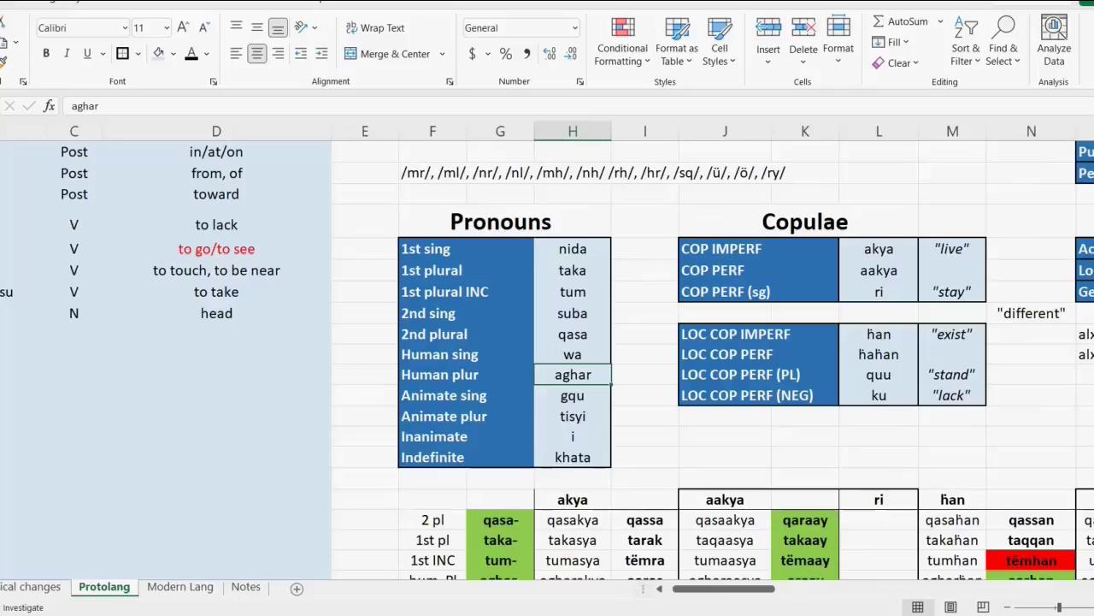
key("Left")
key("Left")
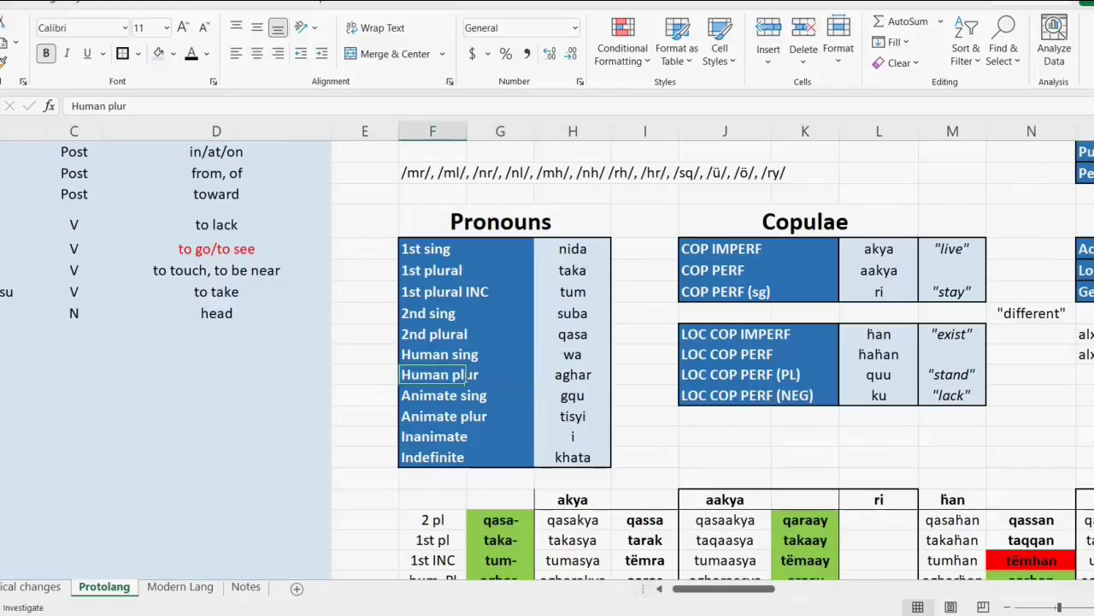
key("Right")
key("Right")
key("Down")
key("Down")
key("Down")
key("Down")
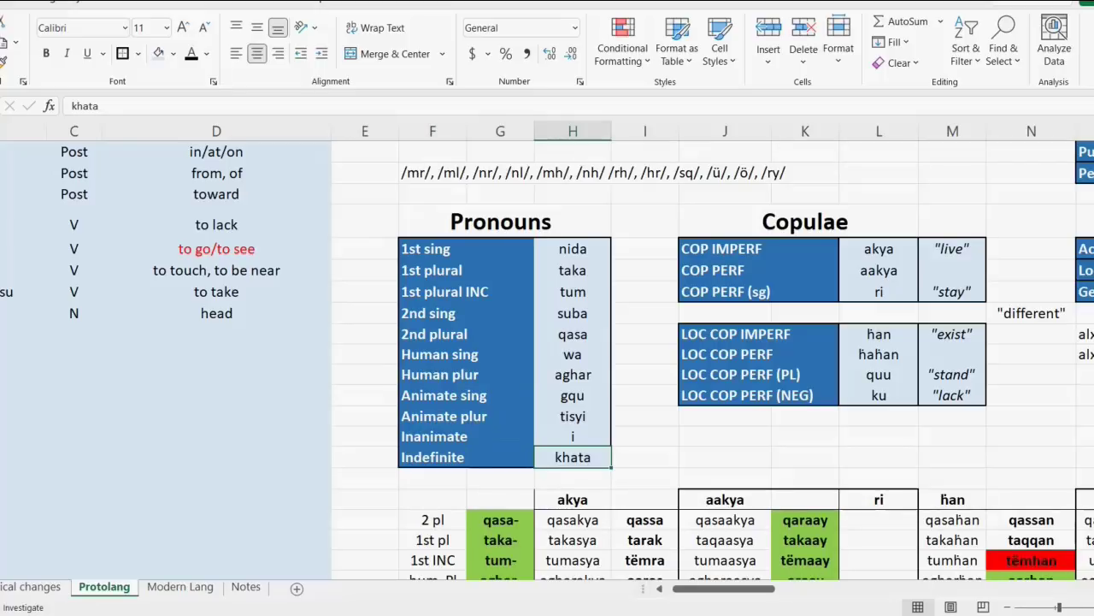
left_click(432, 457)
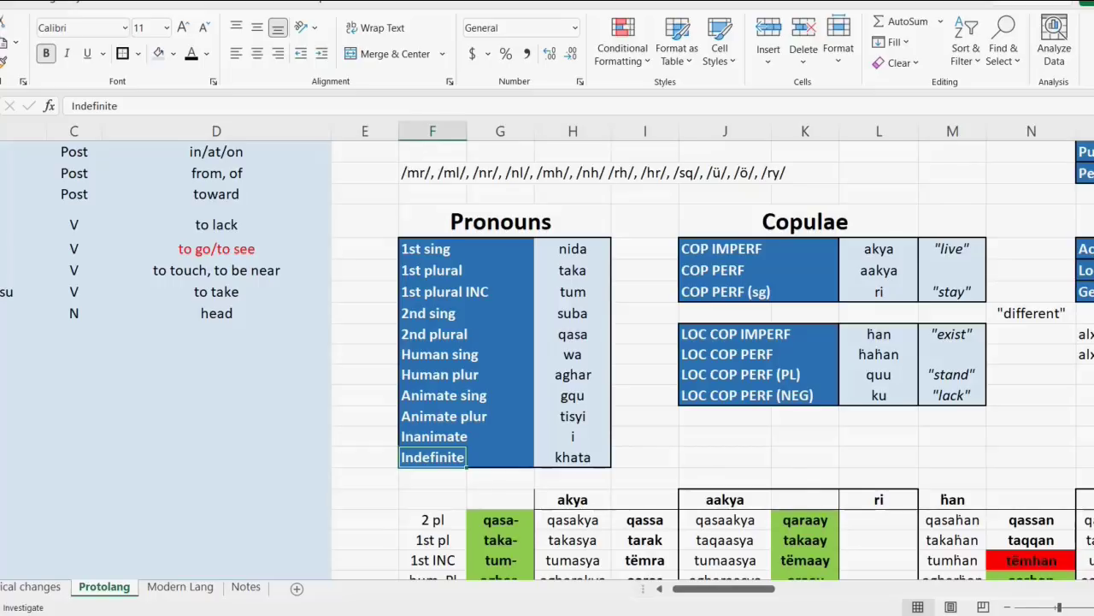
key("ctrl+Page_Down")
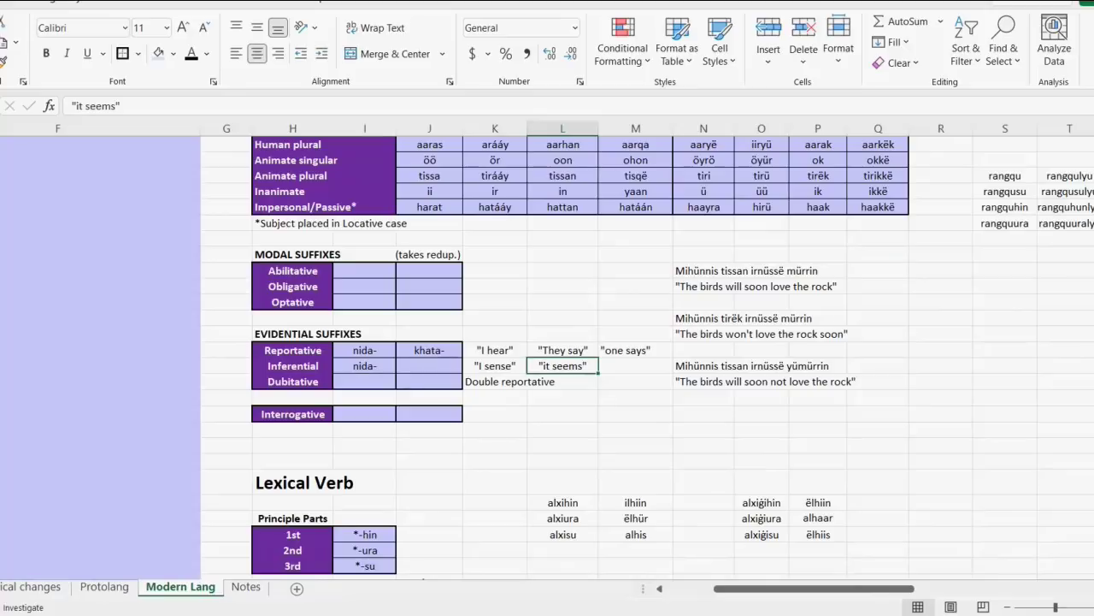
Step: Check the Protolang inanimate pronoun and put khata- in the second column of the Inferential row
key("ctrl+Page_Up")
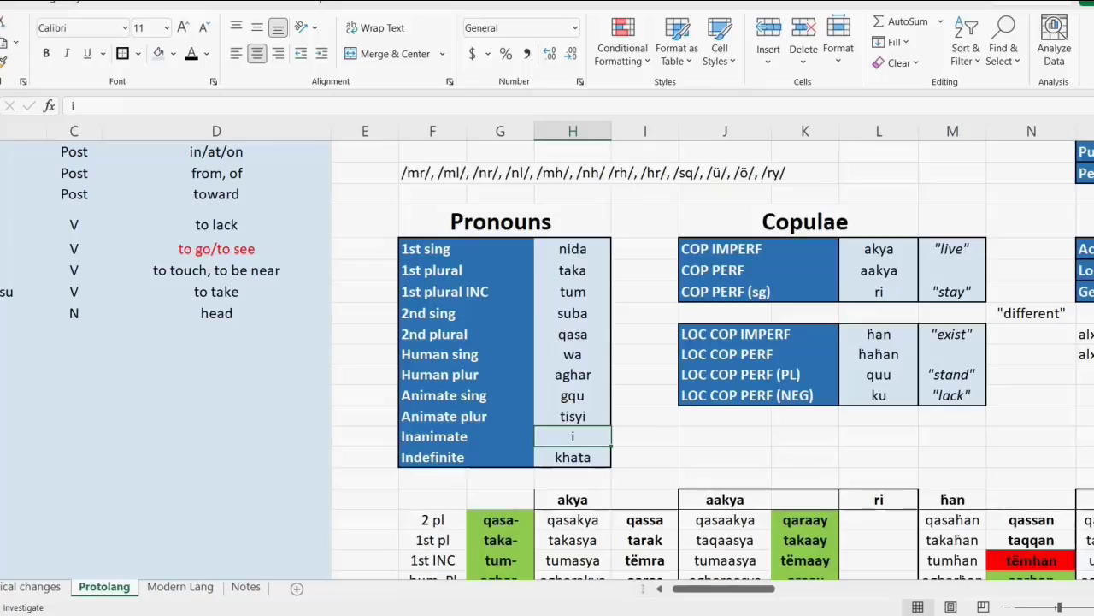
key("ctrl+Page_Down")
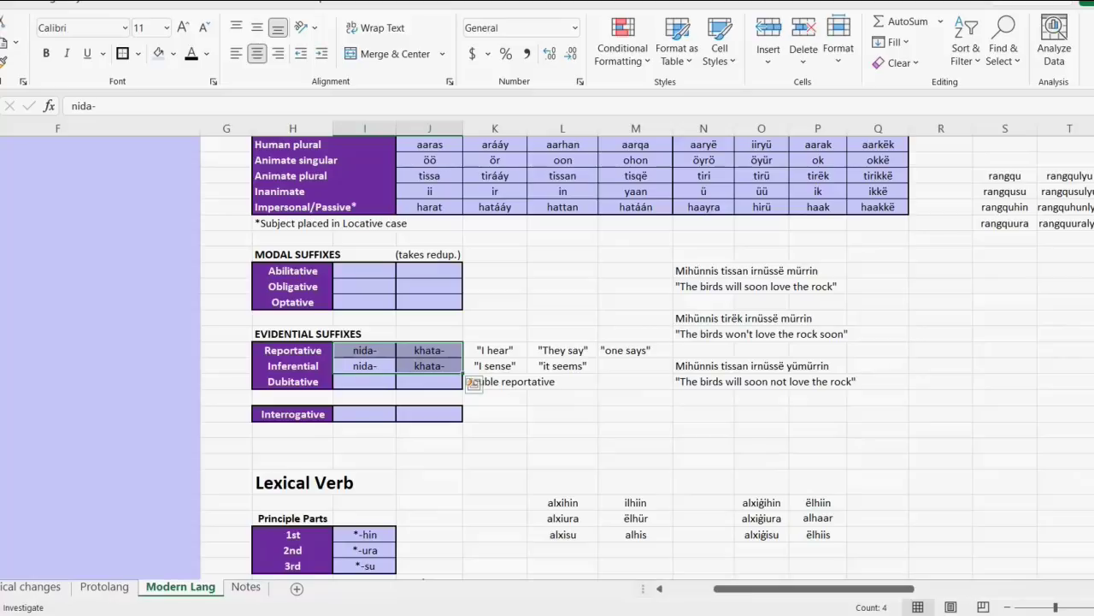
left_click(429, 350)
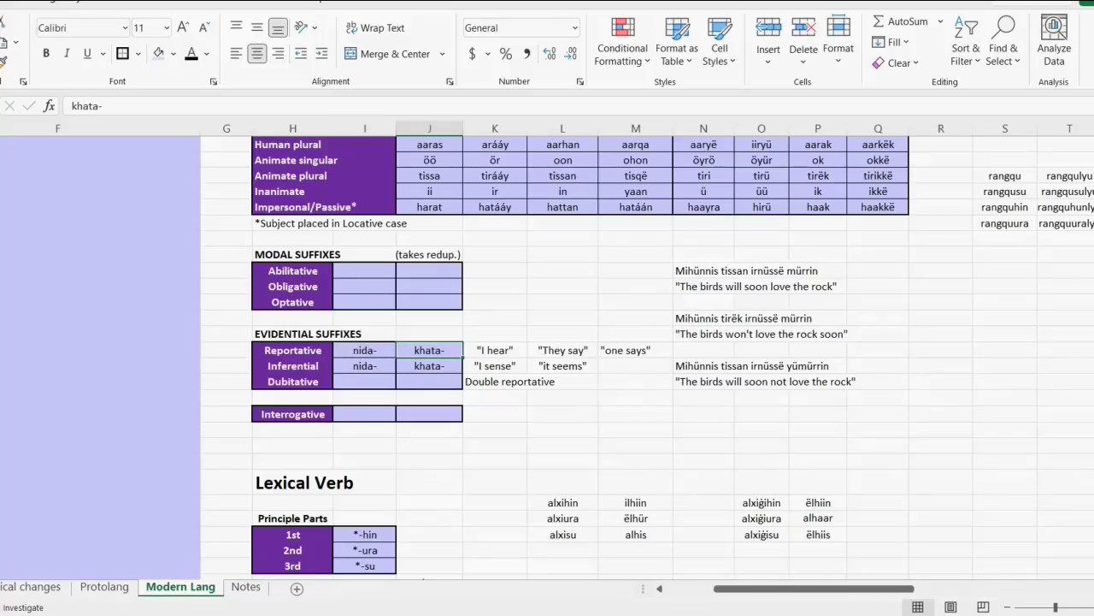
left_click_drag(494, 349, 562, 349)
left_click(494, 334)
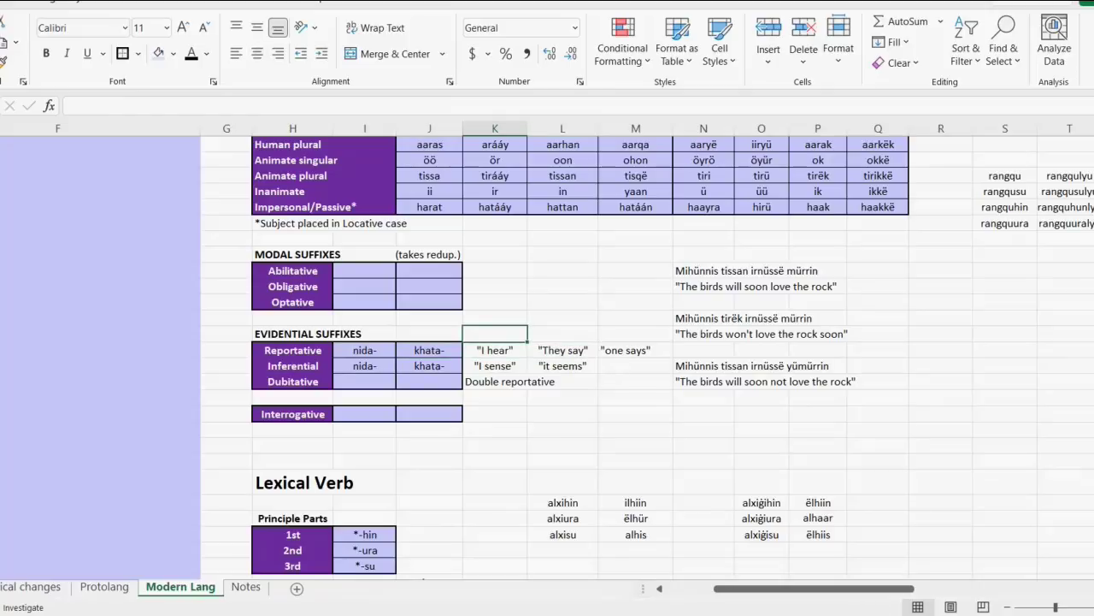
left_click(495, 350)
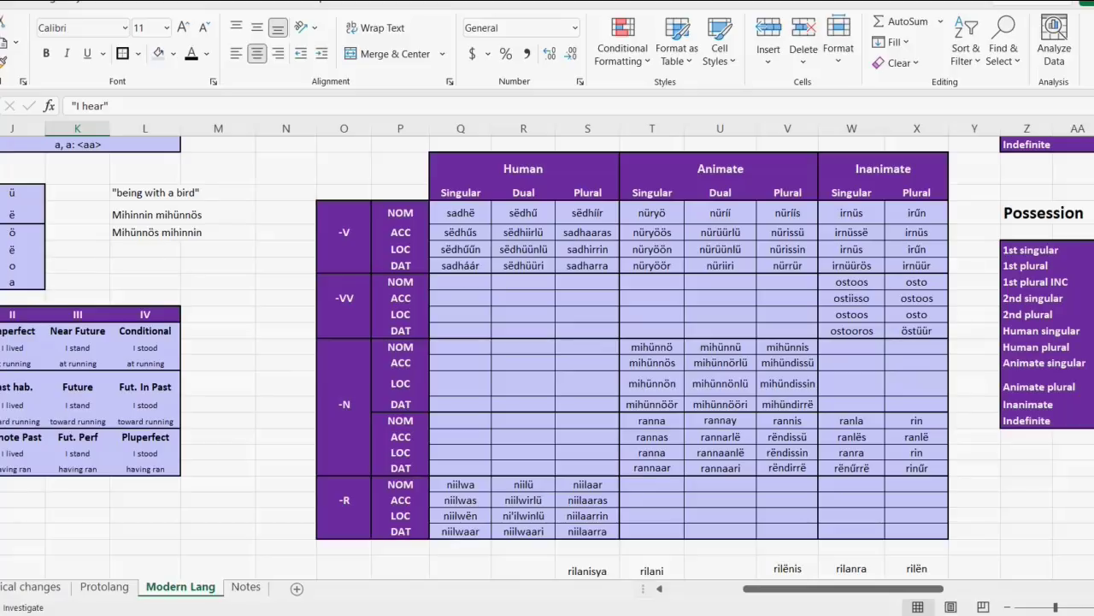
Step: Enter nimir as the proto-form for "grass" and fill the Inanimate plural -R forms with nimir, nimirrü, nimir and nimirura
left_click(882, 169)
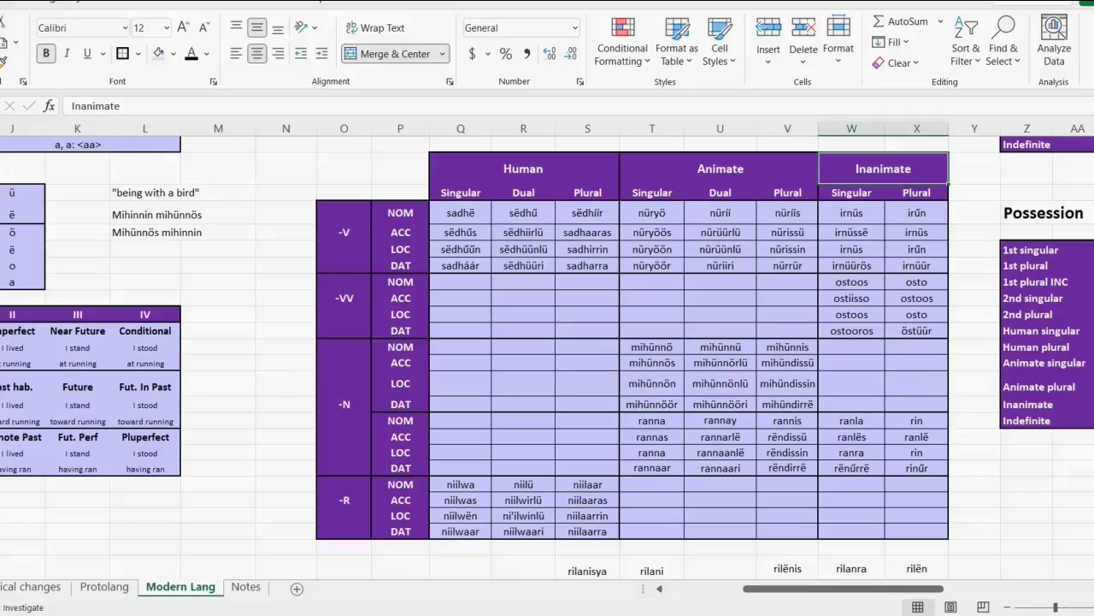
left_click_drag(852, 484, 917, 531)
left_click(343, 531)
left_click(344, 500)
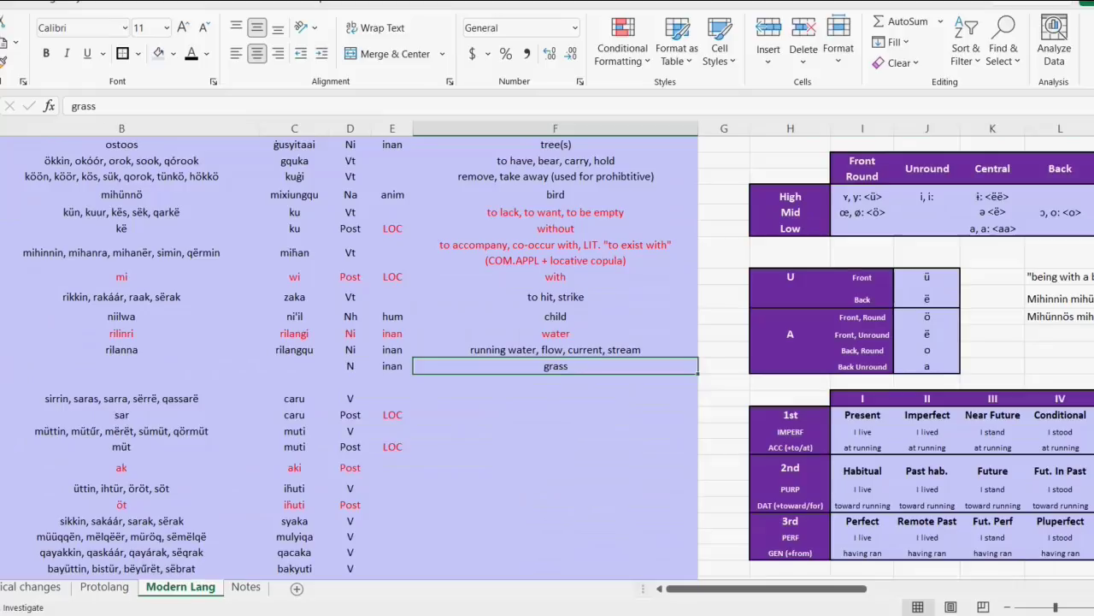
left_click(122, 366)
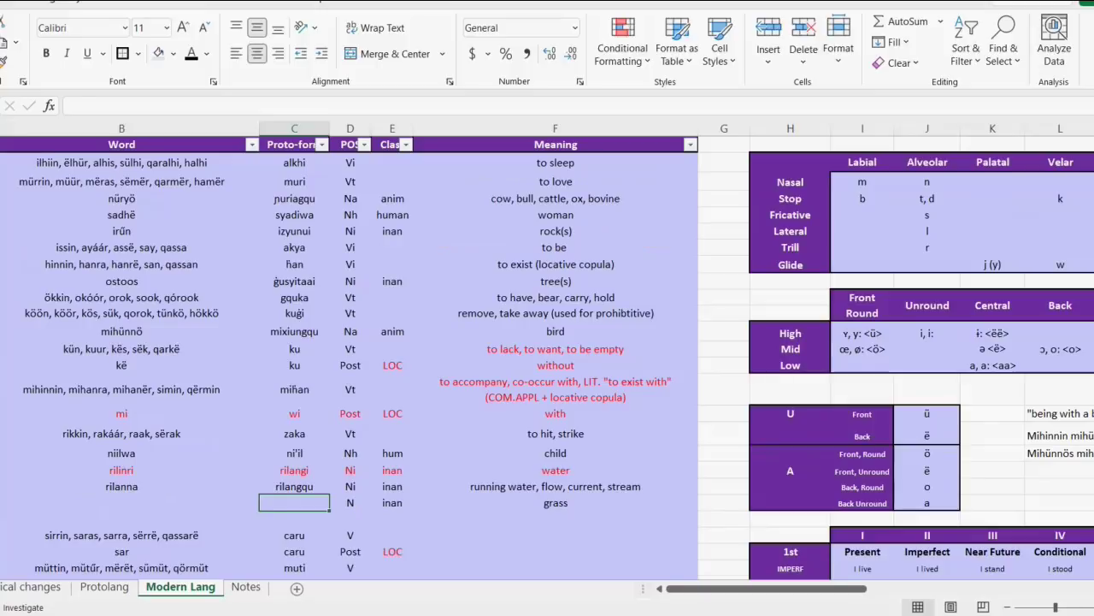
type("nimir")
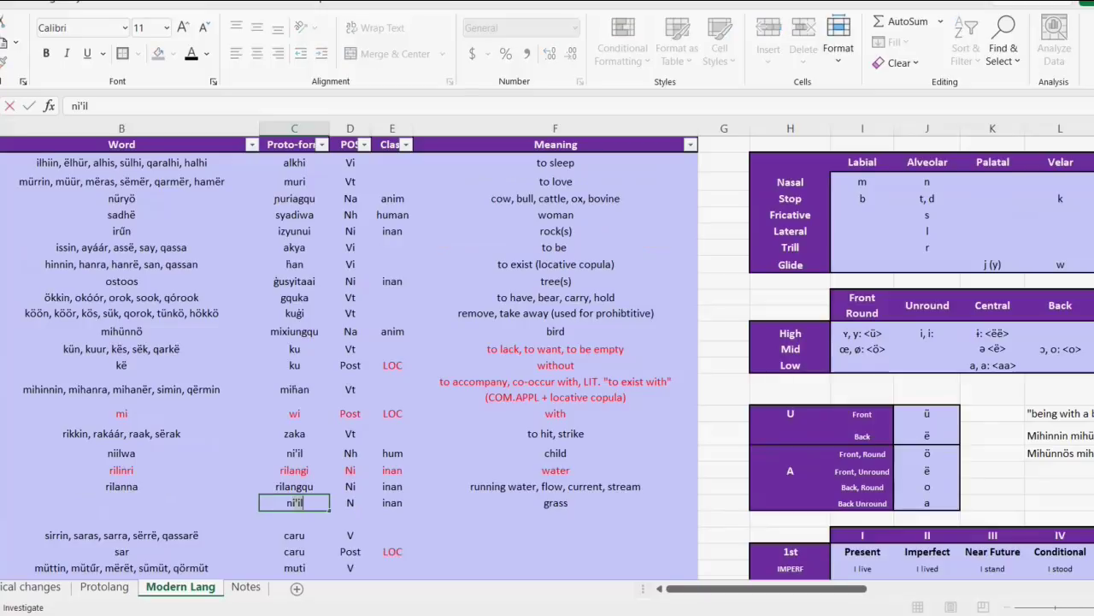
key("Return")
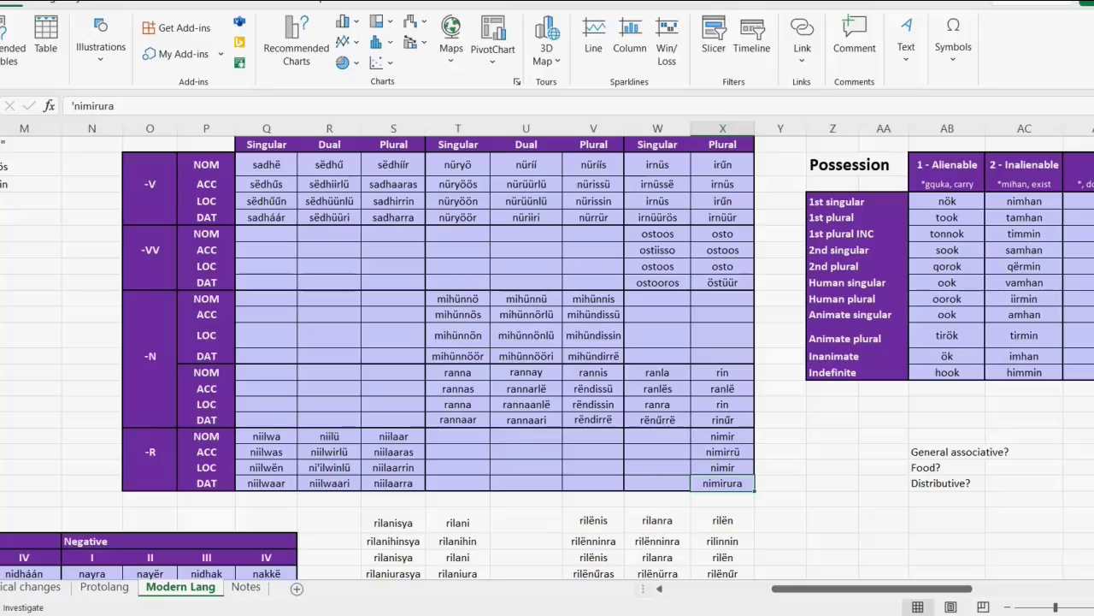
Step: Correct the dative form of the Inanimate plural -R noun to nimirra
left_click(108, 105)
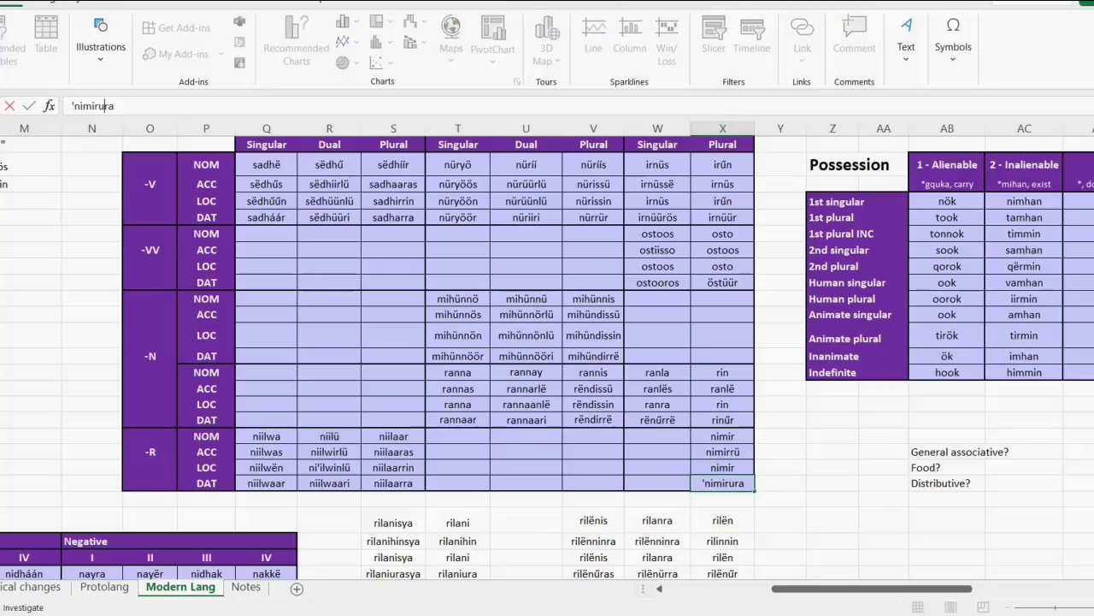
key("BackSpace")
left_click(723, 436)
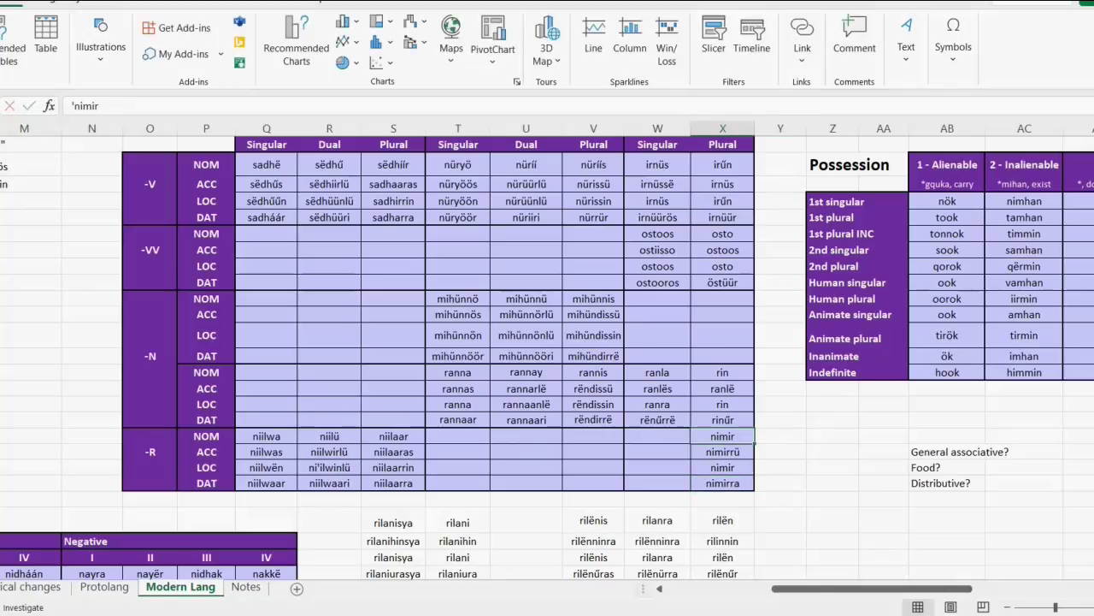
Step: Fill the Inanimate singular -R forms of "grass" with nimirra, nimirrus, nimirra and nimirurasya
left_click(723, 467)
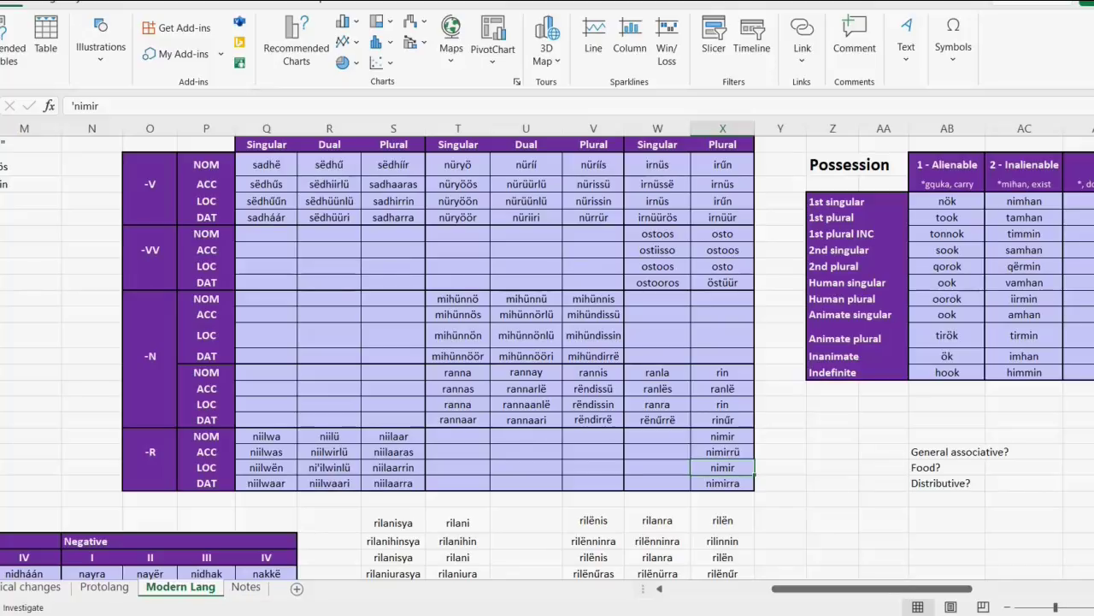
left_click(722, 436)
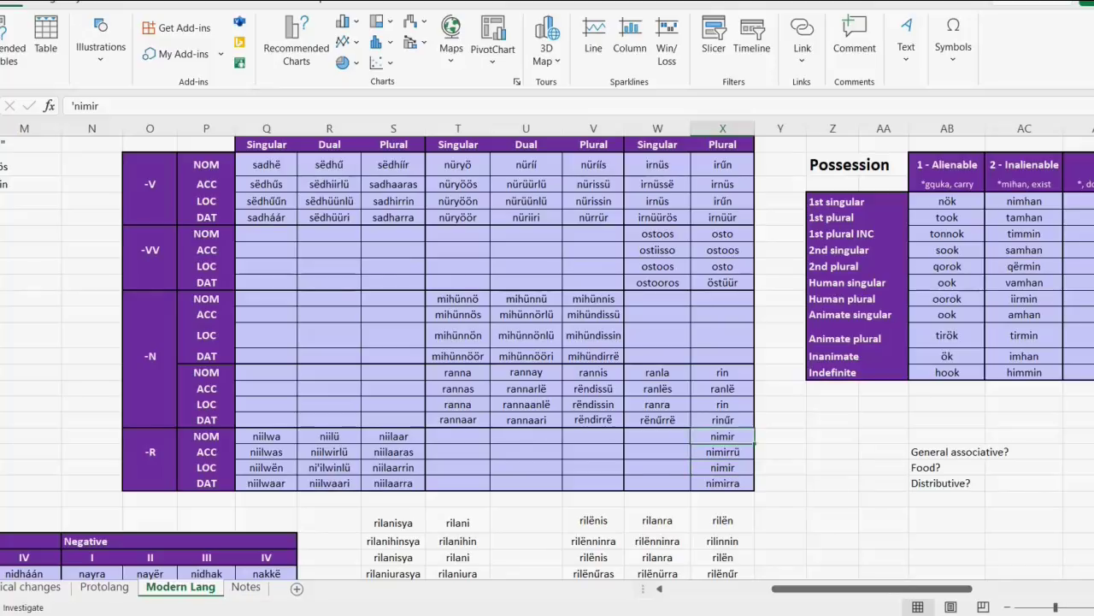
key("Left")
scroll(438, 342, "up", 1)
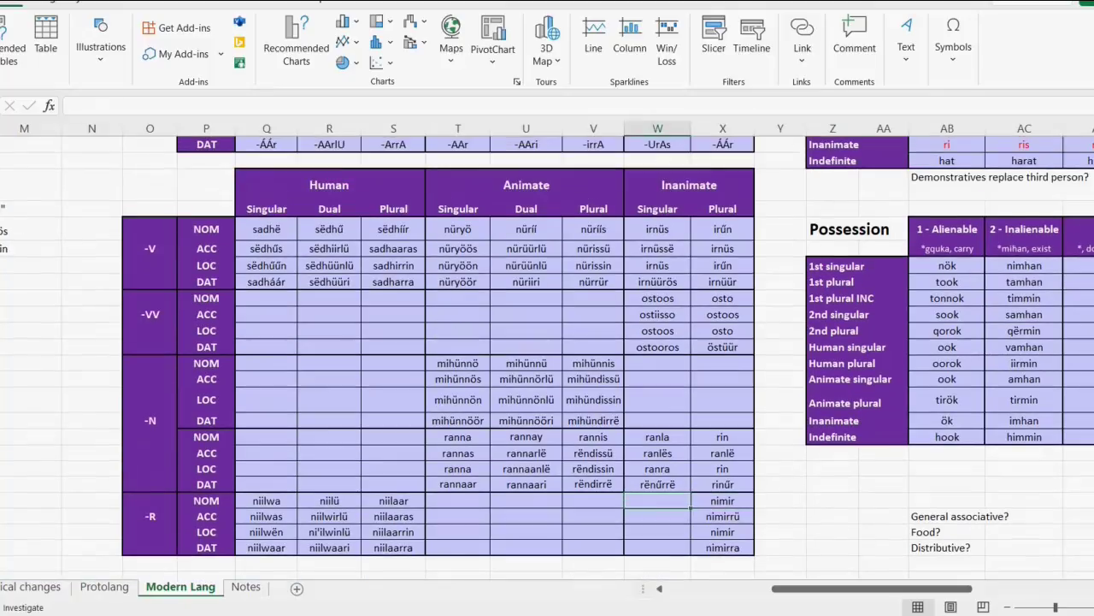
scroll(547, 342, "down", 1)
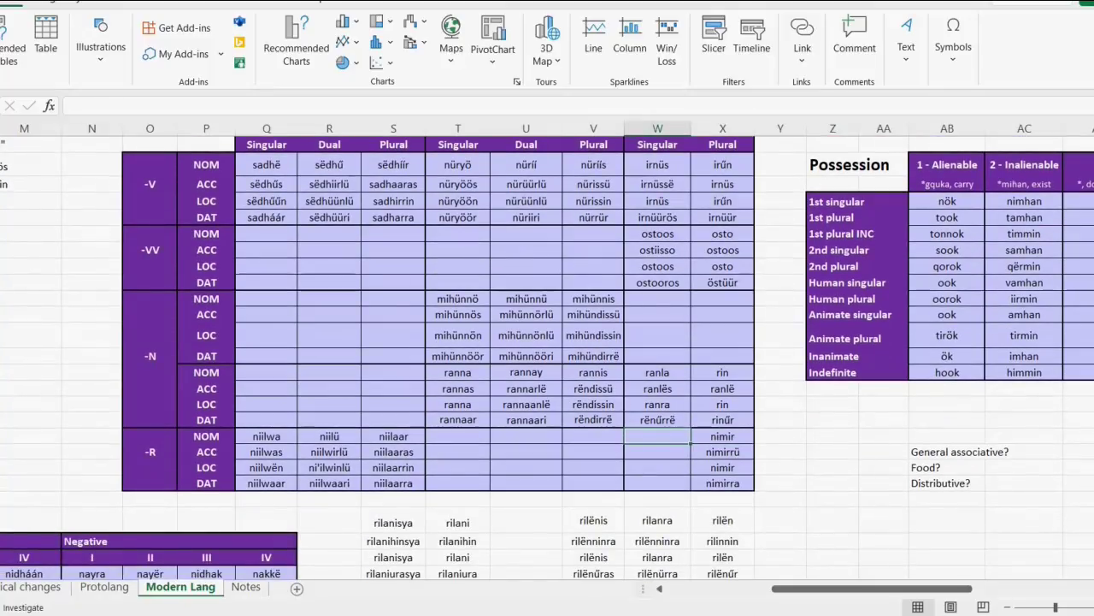
key("Right")
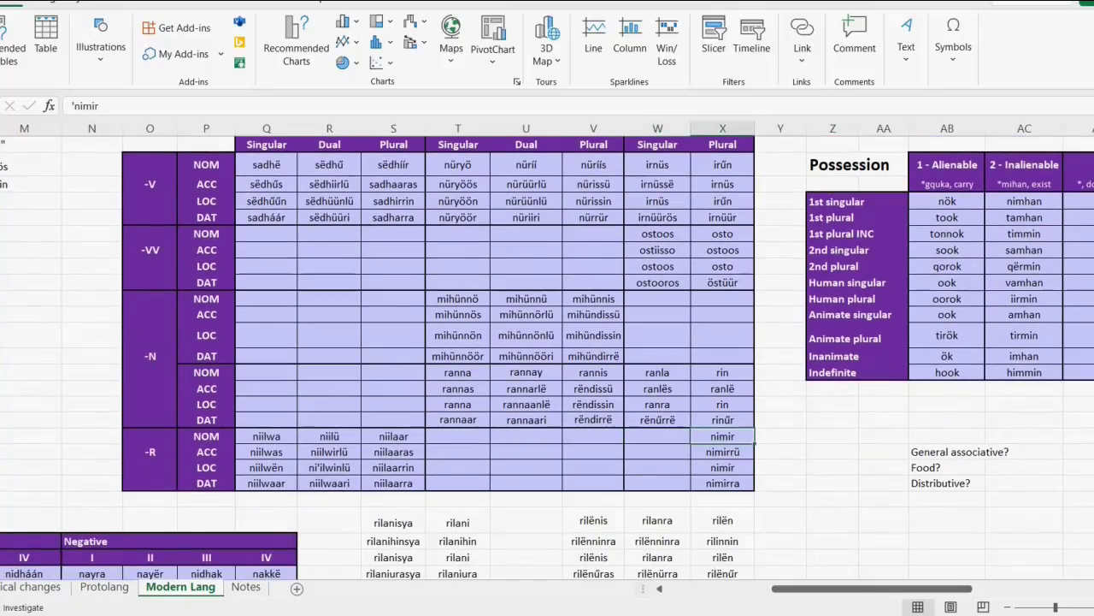
key("Left")
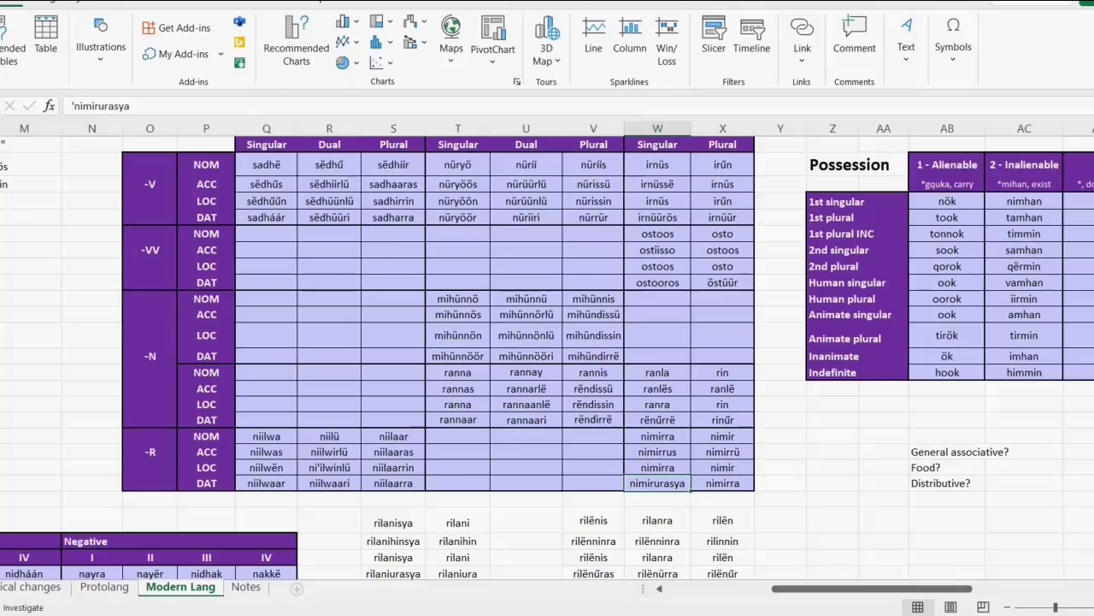
Step: Correct the dative form of the Inanimate singular -R noun to nimirulla
left_click(117, 106)
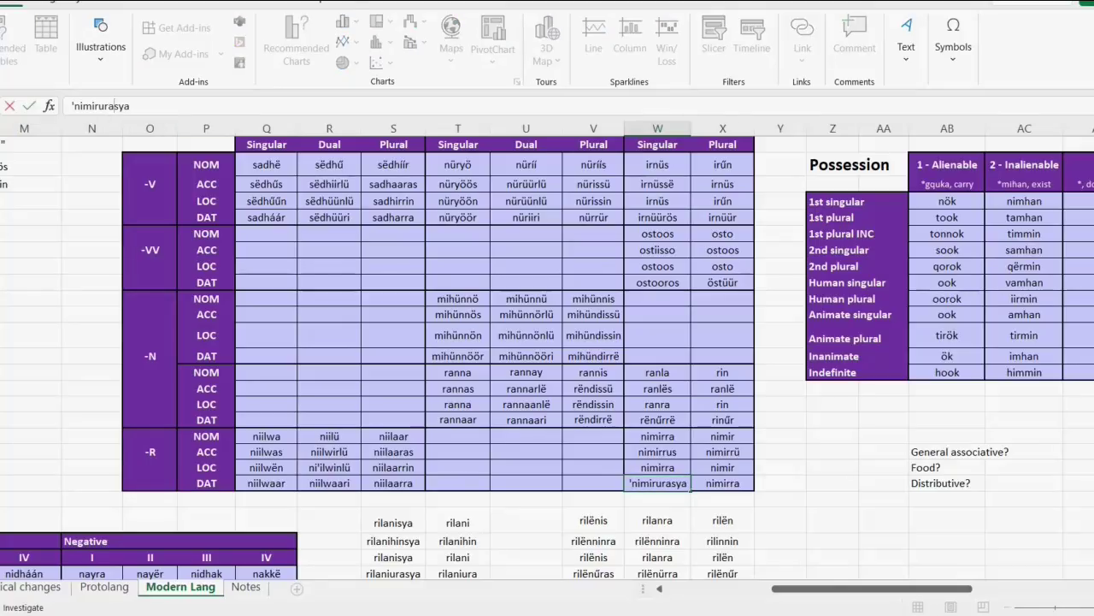
key("BackSpace")
key("Right")
key("Delete")
key("BackSpace")
type("r")
key("ctrl+Return")
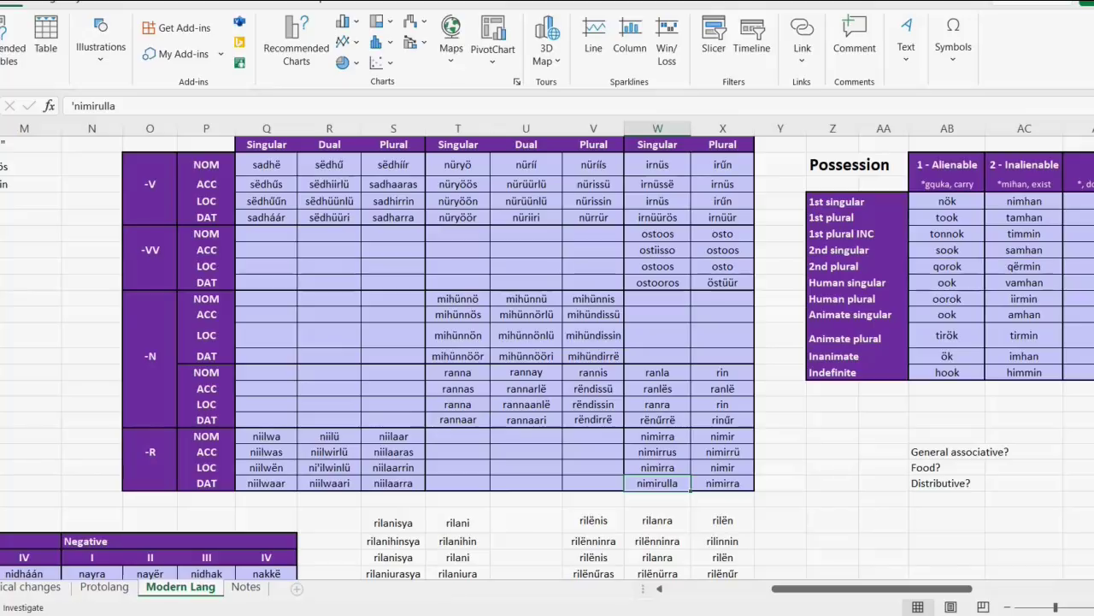
Step: Write the example translation "I will hit the grass with the rock" in column S, beside the Negative auxiliary verb table
scroll(547, 359, "down", 3)
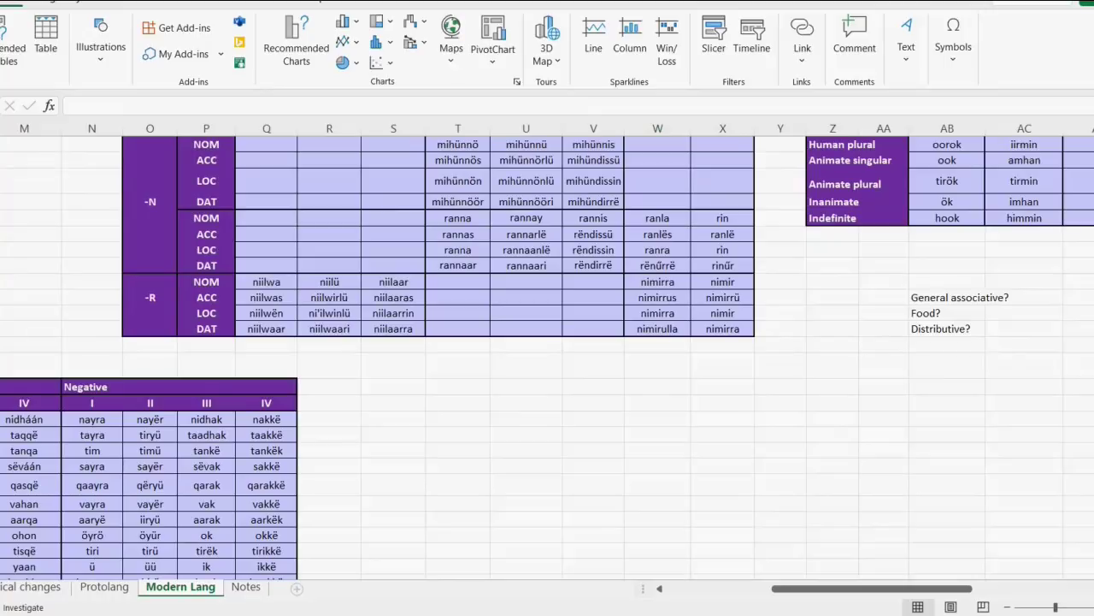
left_click(392, 402)
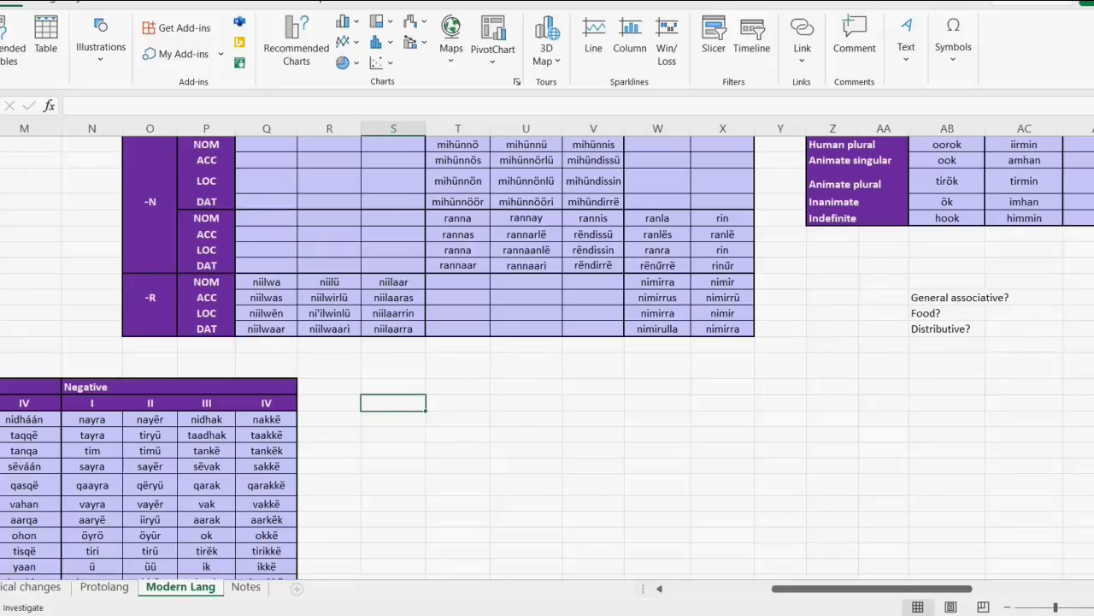
type("\"I hit the ")
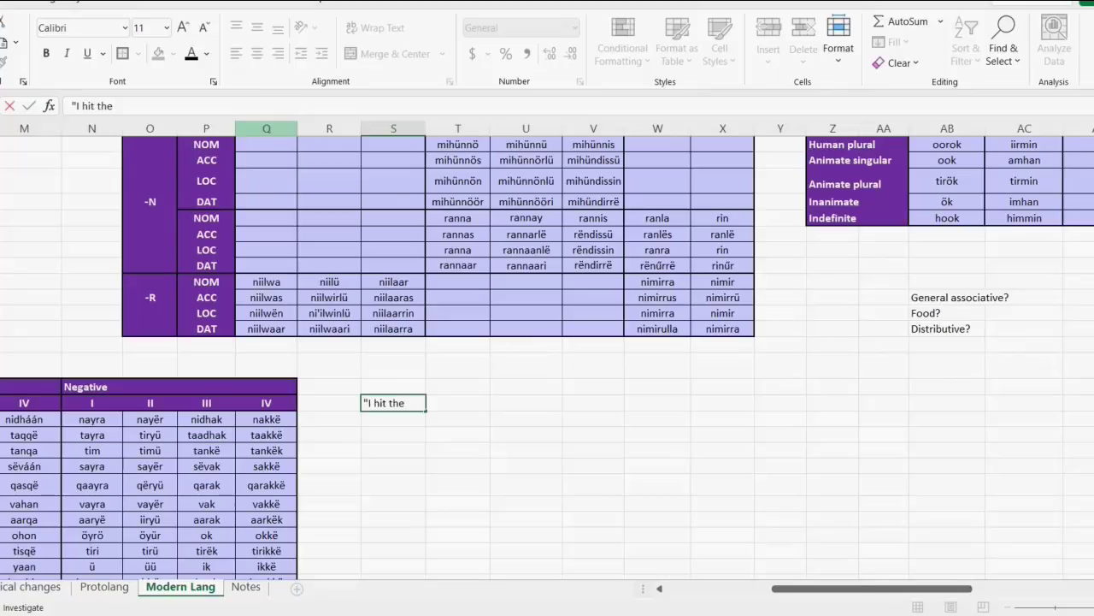
type("g")
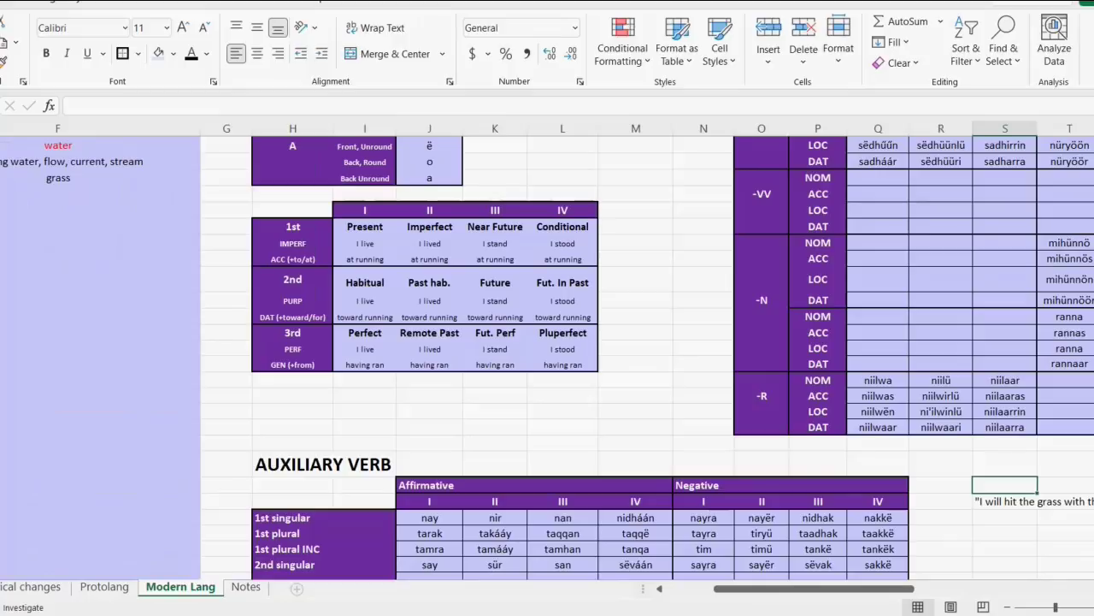
Step: Look up the future auxiliary and the verb "to hit", and write "Nan irnüürös nimirrüs rakáár" above the grass translation
left_click_drag(495, 209, 495, 317)
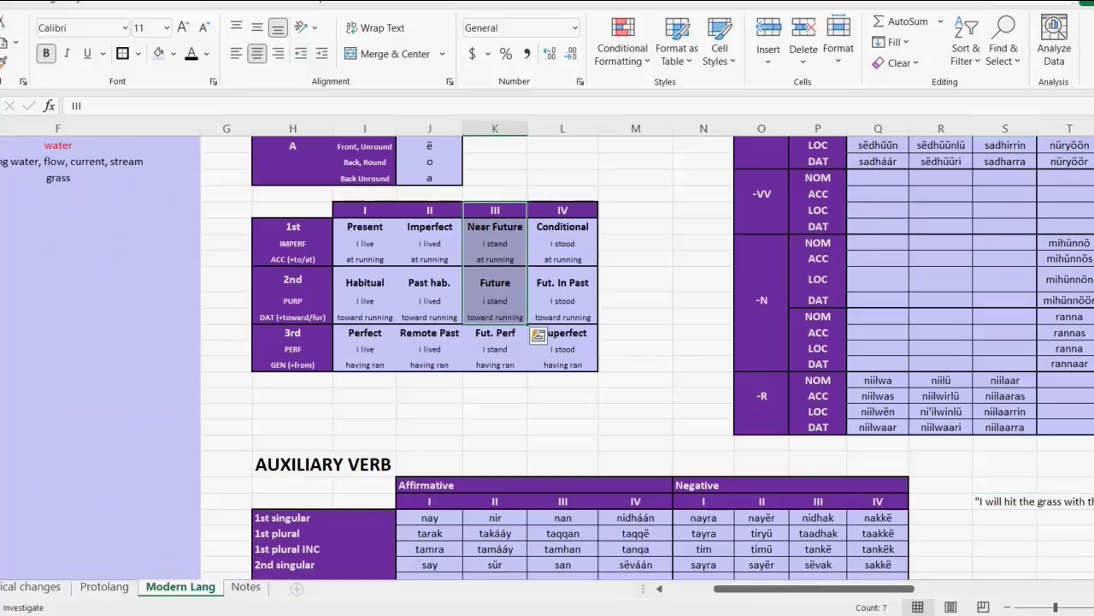
left_click(495, 300)
scroll(547, 357, "down", 3)
left_click(562, 362)
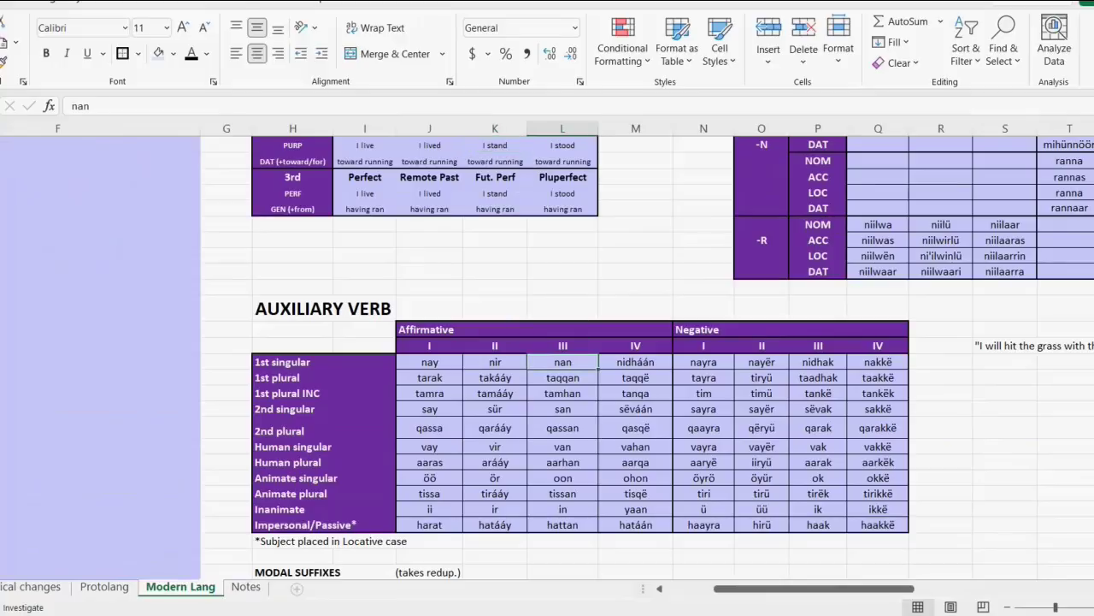
scroll(547, 357, "right", 3)
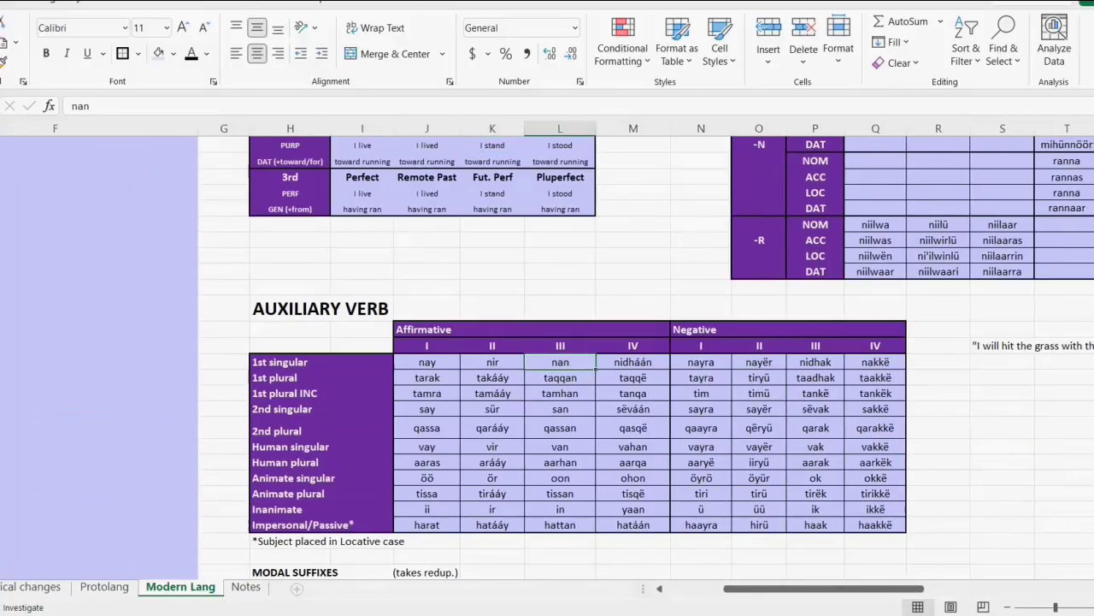
left_click(668, 329)
type("Nan irnüürös")
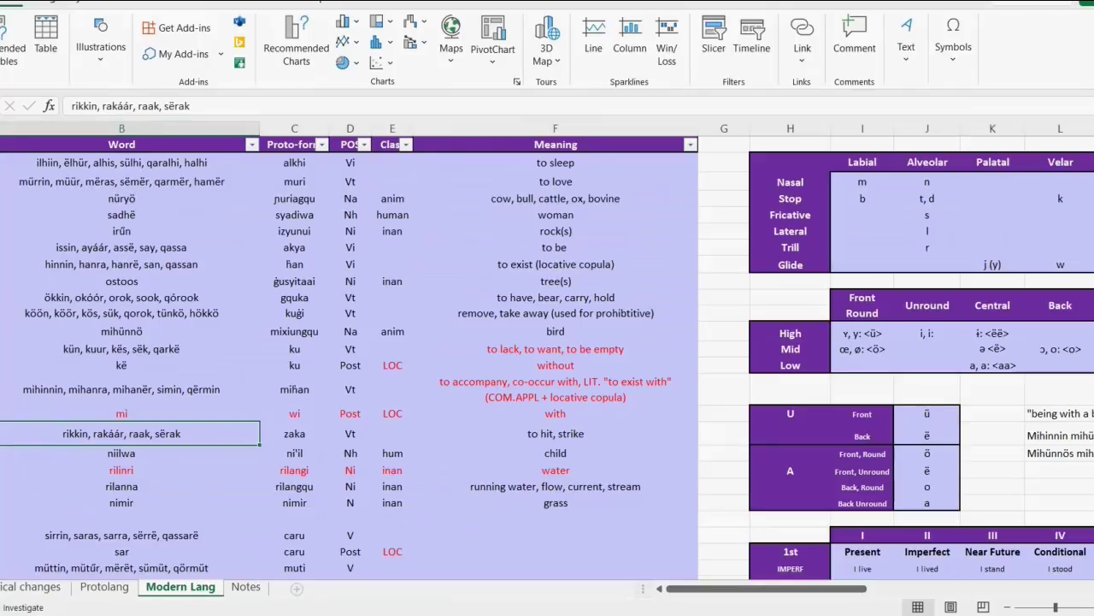
left_click_drag(101, 106, 134, 106)
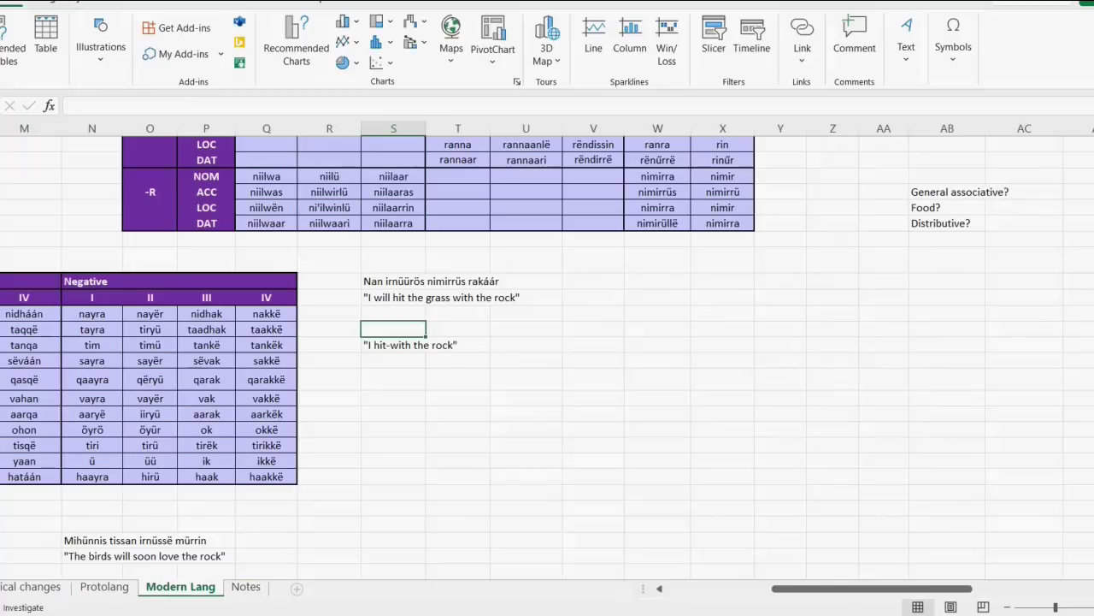
Step: Write the applicative sentence "Nan irnüssë aarrakáár" above the translation "I hit-with the rock"
left_click(393, 345)
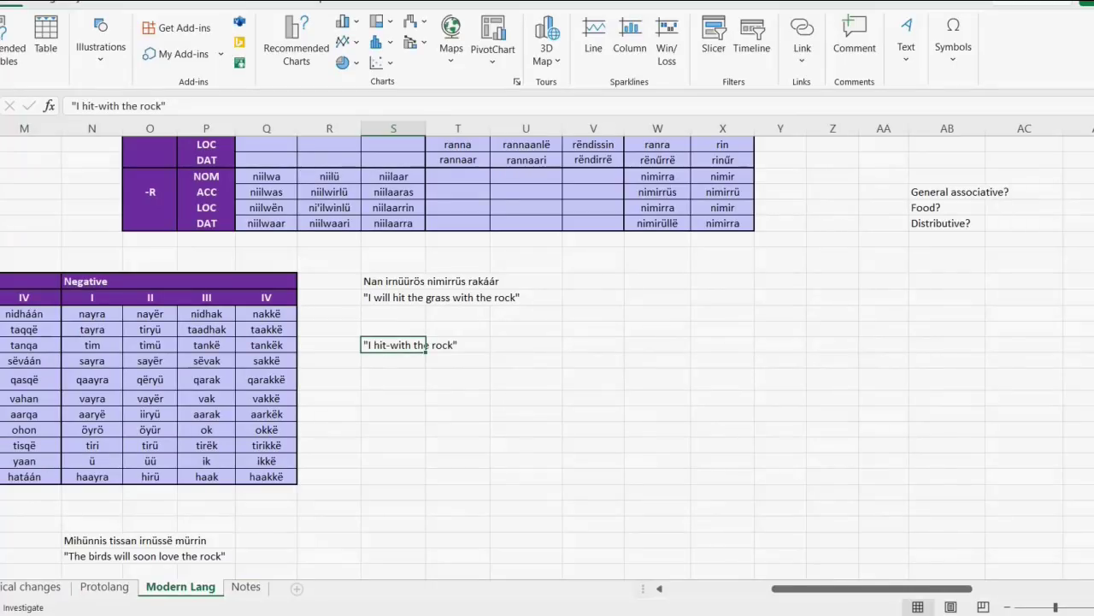
left_click(394, 330)
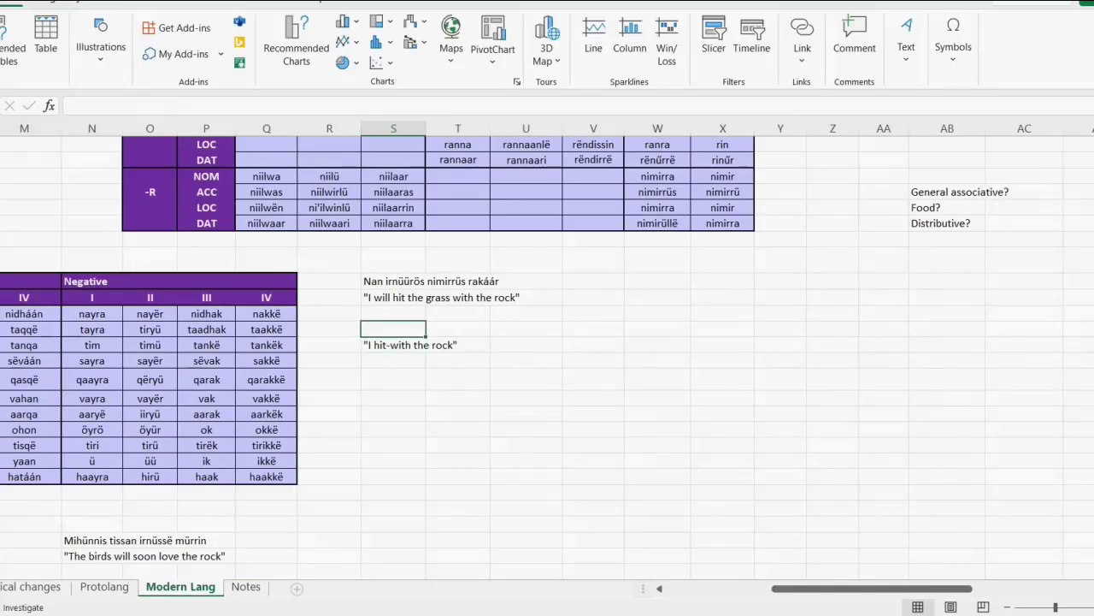
key("BackSpace")
key("BackSpace")
key("BackSpace")
key("BackSpace")
type("ssë")
scroll(427, 359, "up", 2)
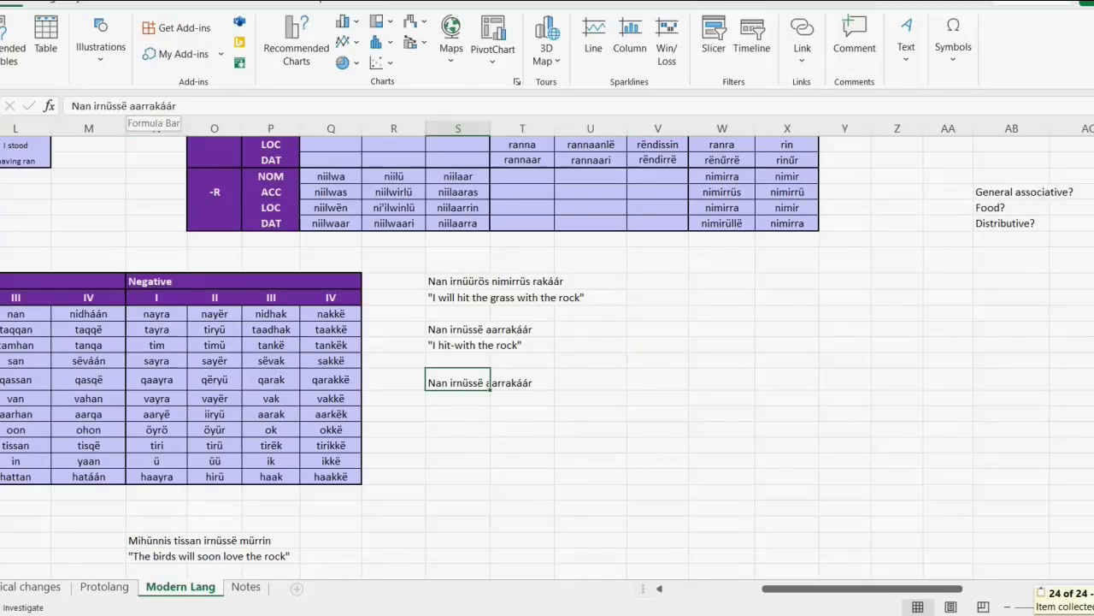
Step: Rework the copied sentence into "Nan irnüs taarrakáár" and translate it as "I hit with something, with general regards to the rock"
left_click_drag(129, 106, 92, 106)
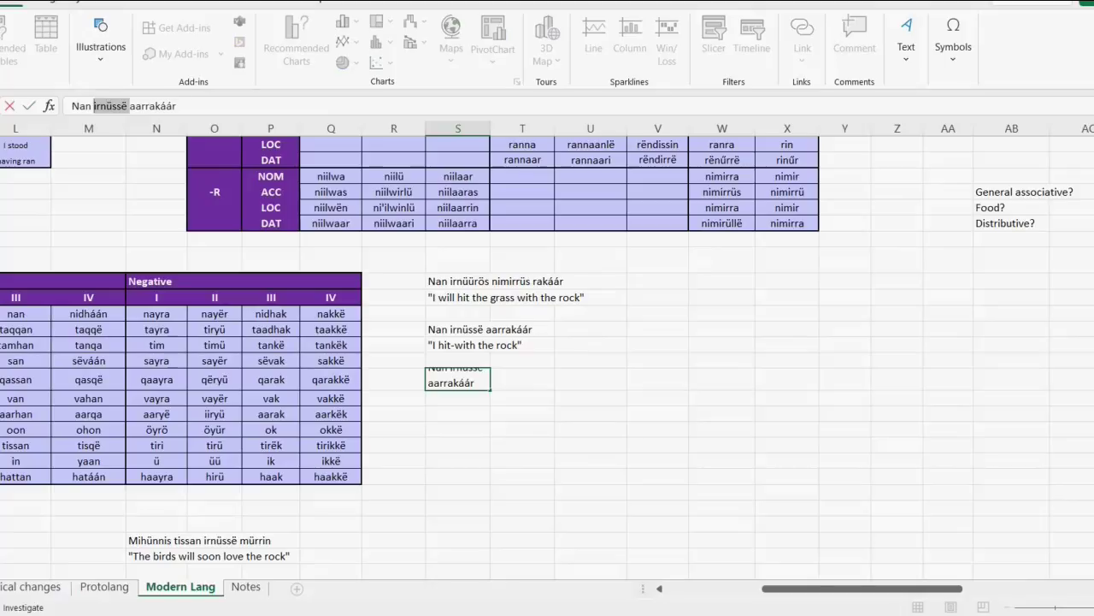
type("t")
left_click(521, 414)
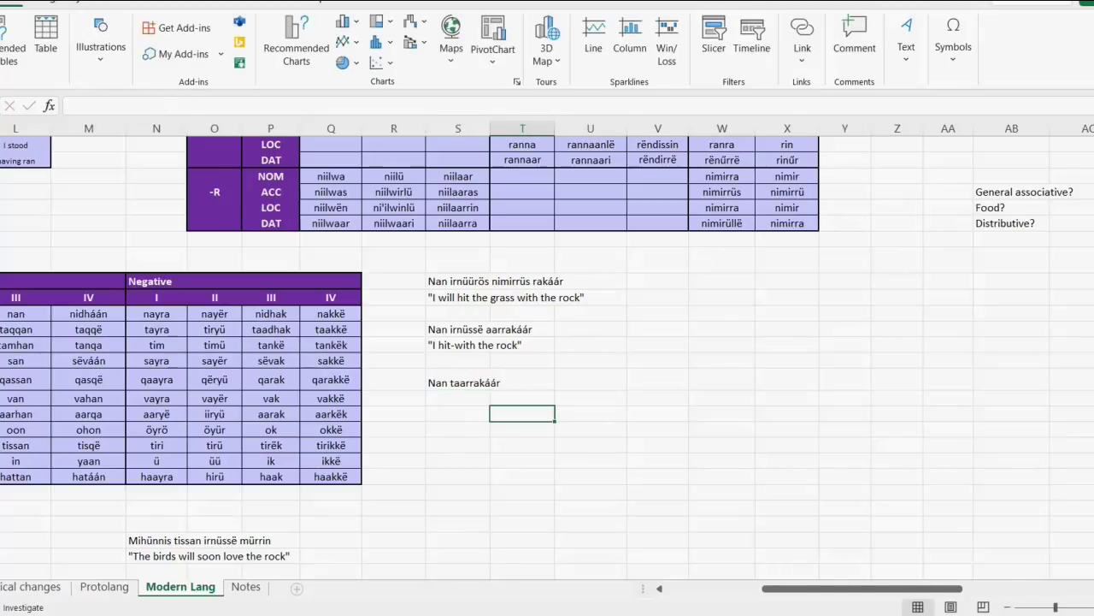
left_click(457, 398)
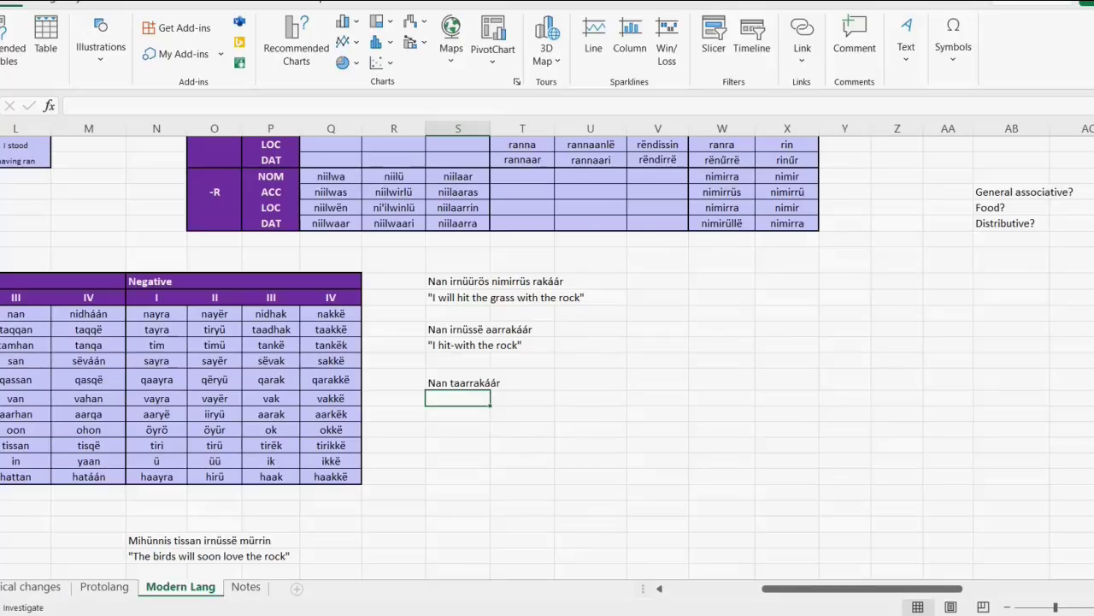
key("ctrl+z")
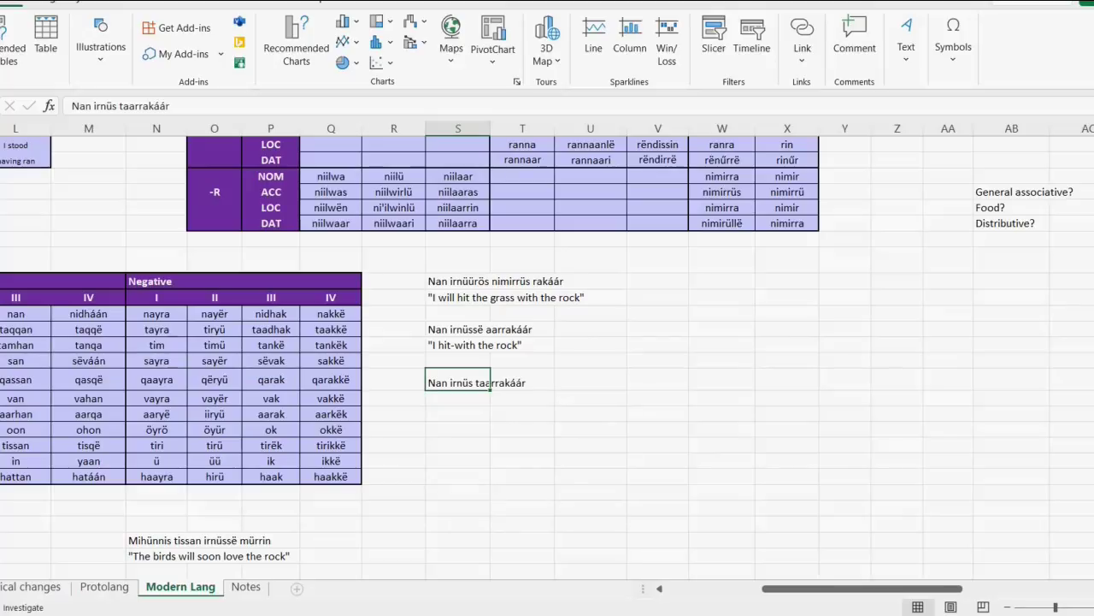
key("shift+Right")
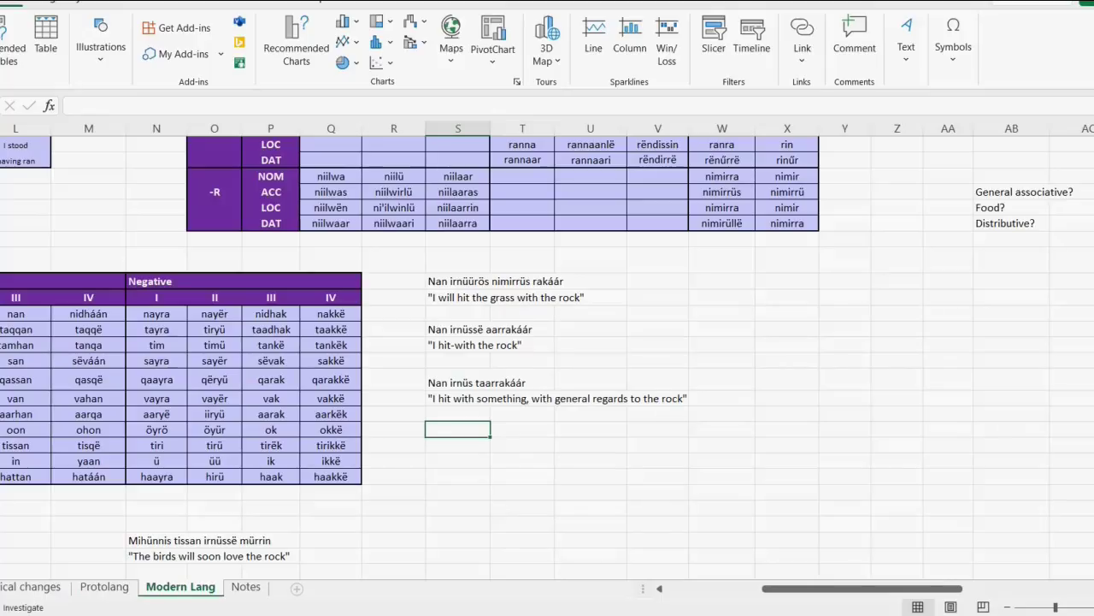
Step: Add the example "Nan irnüürös taarrakáár" in column S with the translation "I will be hit by the rock" beneath it
type("Nan irnüürös taarrakáár")
key("Return")
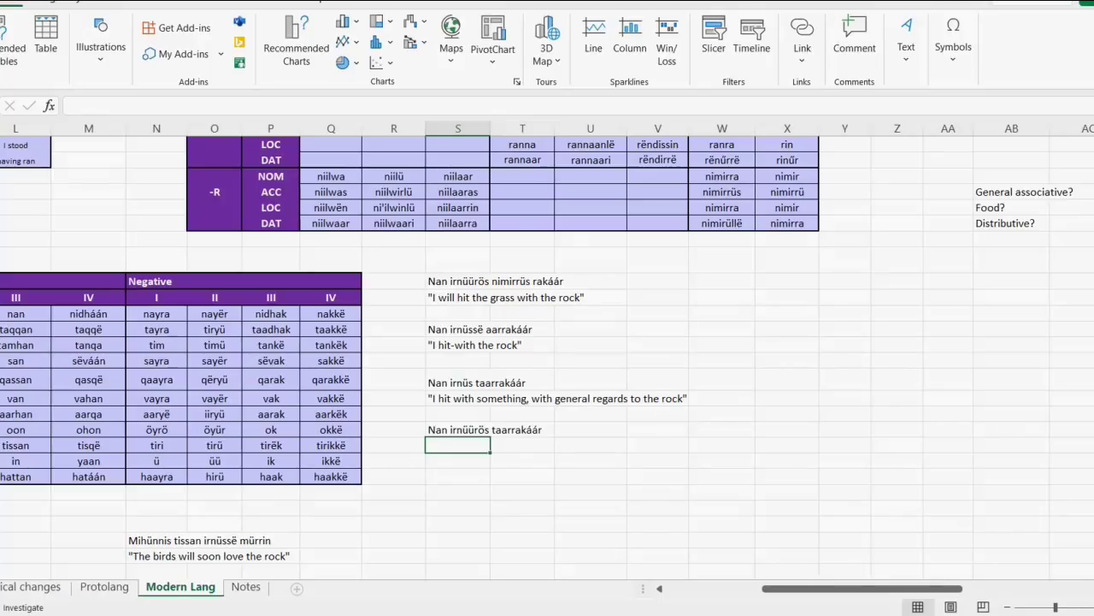
type("\"I will be hit by the rock")
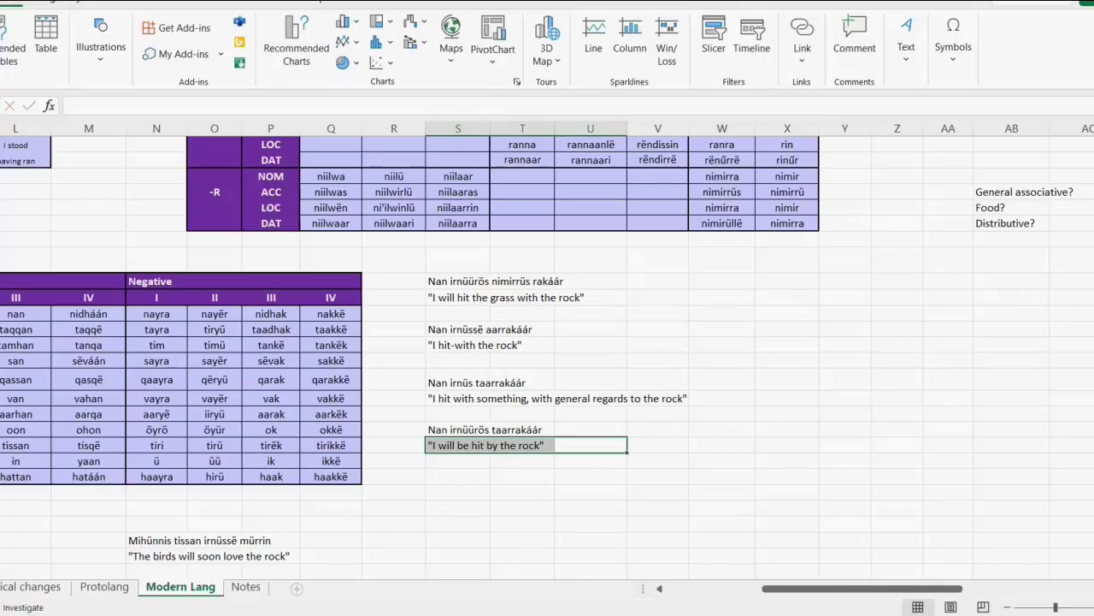
left_click(721, 507)
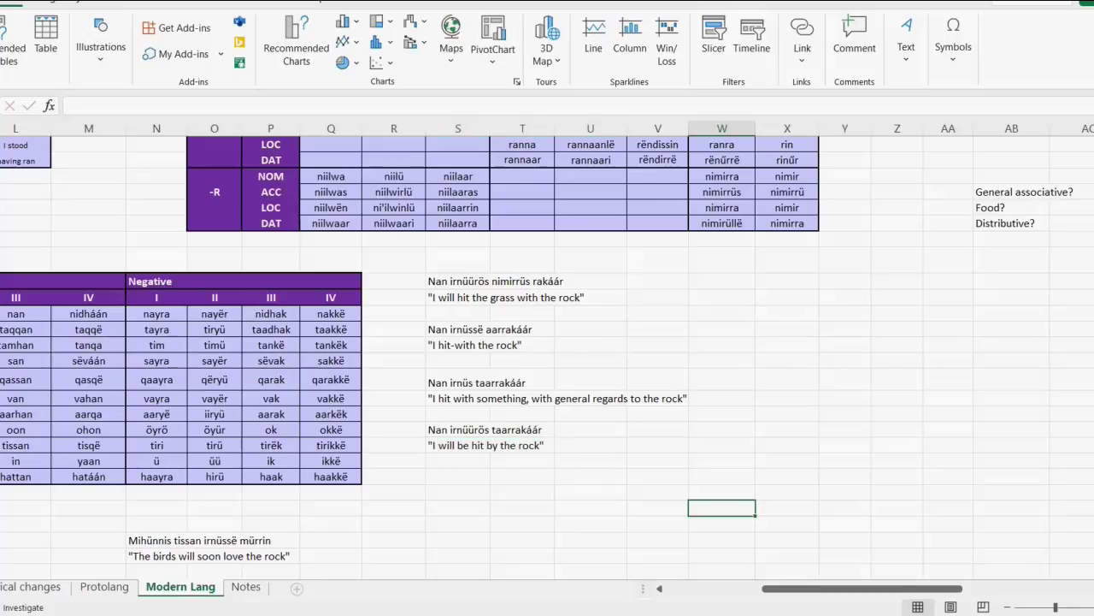